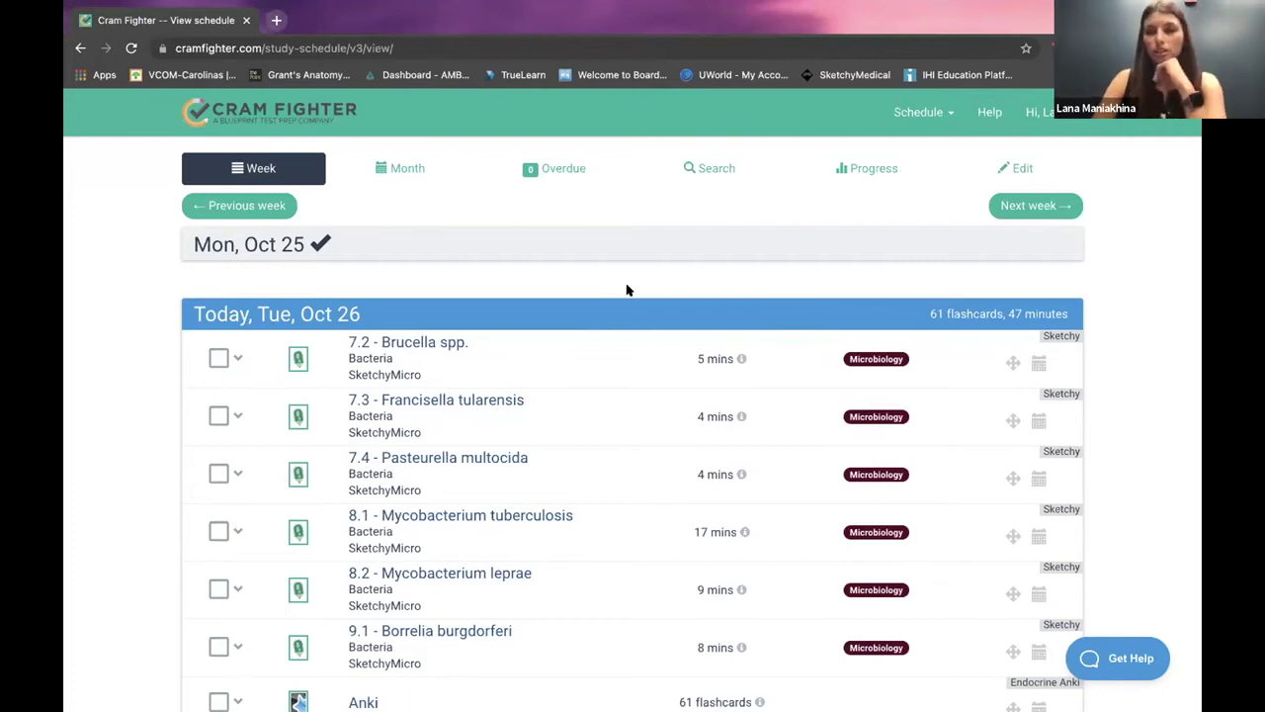
- Look through this week's scheduled study tasks, from today's Sketchy videos and Anki cards to the following days
{"action": "scroll", "coordinate": [647, 356], "scroll_direction": "down", "scroll_amount": 1}
{"action": "scroll", "coordinate": [647, 357], "scroll_direction": "up", "scroll_amount": 1}
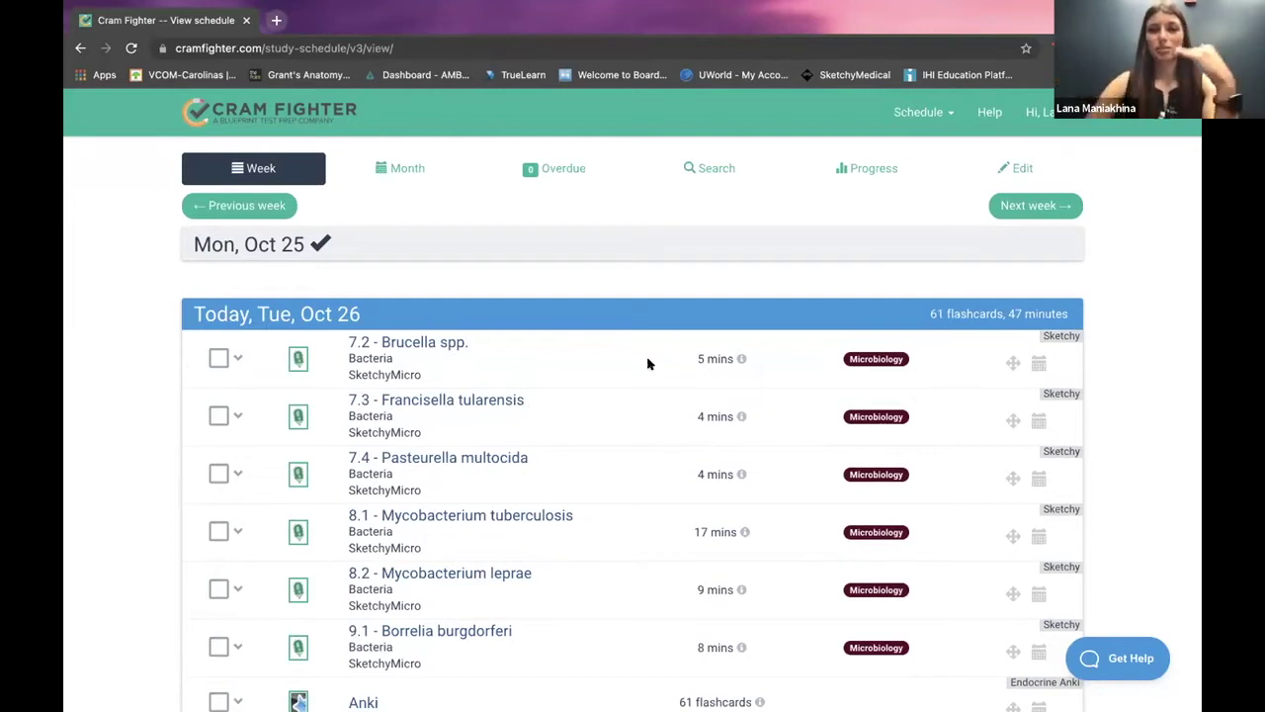
{"action": "scroll", "coordinate": [640, 455], "scroll_direction": "down", "scroll_amount": 2}
{"action": "scroll", "coordinate": [639, 455], "scroll_direction": "down", "scroll_amount": 4}
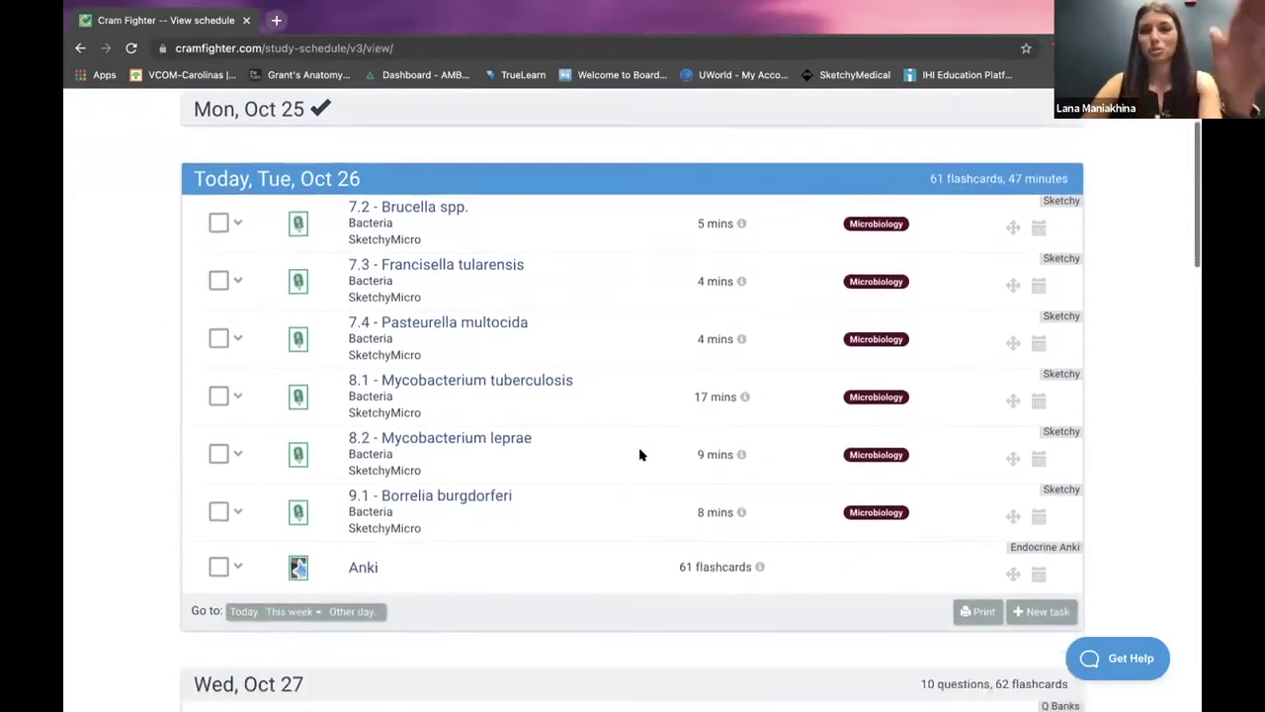
{"action": "scroll", "coordinate": [640, 455], "scroll_direction": "down", "scroll_amount": 2}
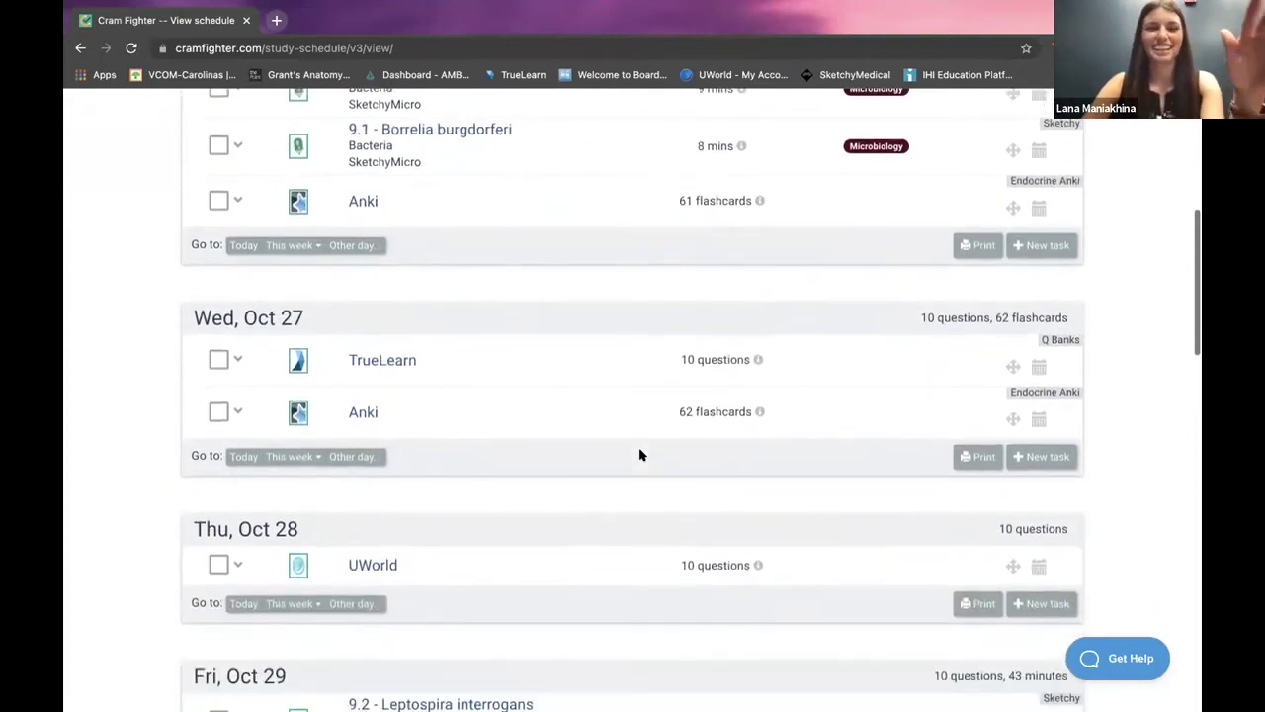
{"action": "scroll", "coordinate": [639, 455], "scroll_direction": "up", "scroll_amount": 5}
{"action": "scroll", "coordinate": [639, 455], "scroll_direction": "down", "scroll_amount": 3}
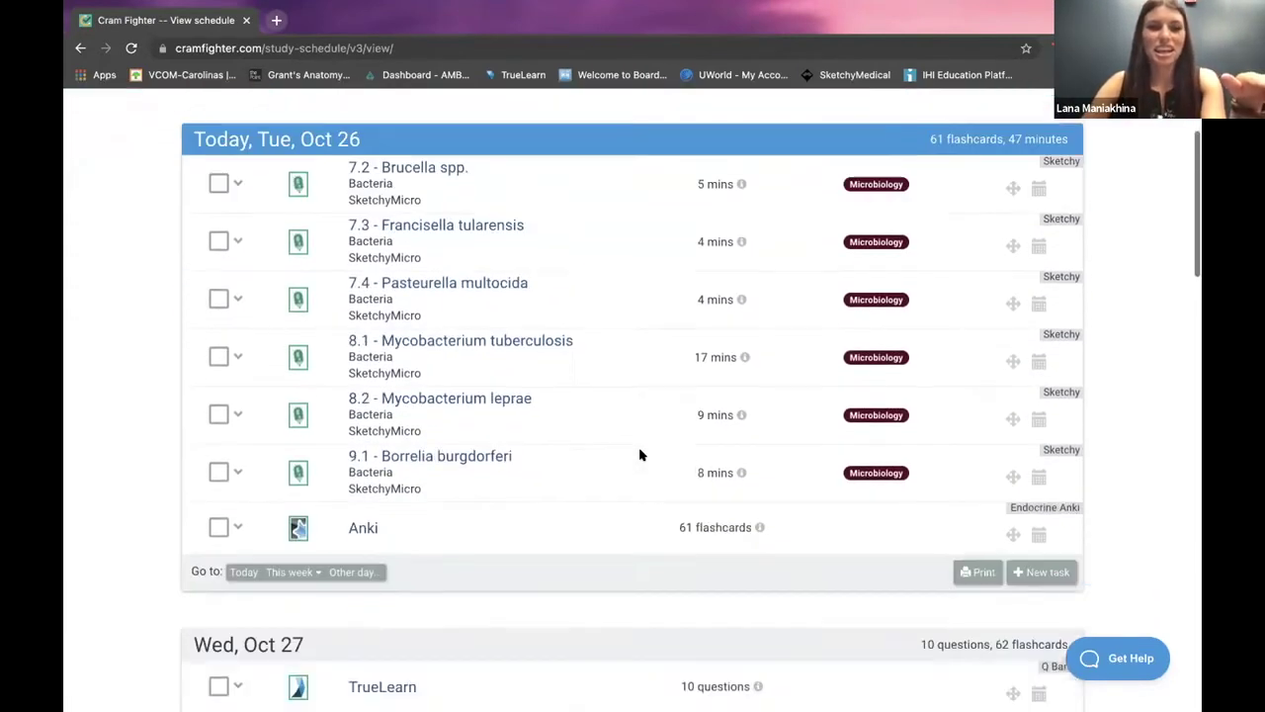
{"action": "scroll", "coordinate": [639, 454], "scroll_direction": "up", "scroll_amount": 1}
{"action": "scroll", "coordinate": [640, 454], "scroll_direction": "up", "scroll_amount": 2}
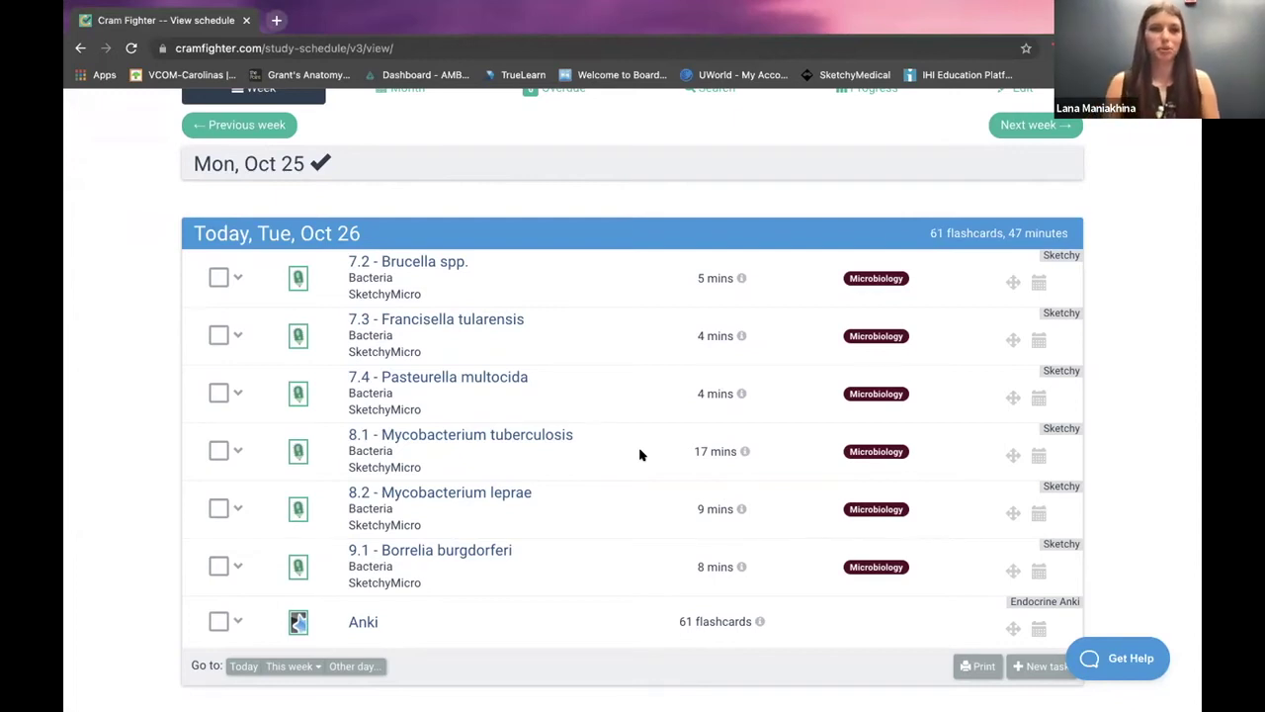
{"action": "scroll", "coordinate": [640, 455], "scroll_direction": "up", "scroll_amount": 1}
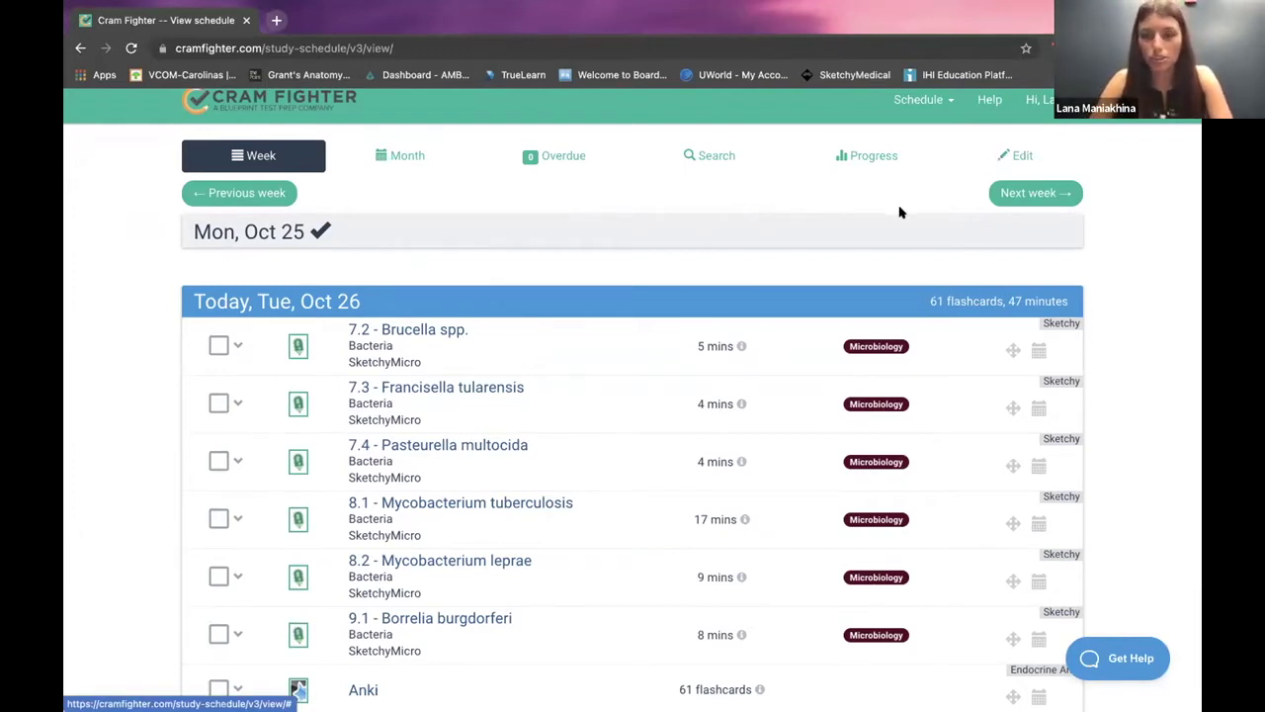
- Open the study schedule for editing and bring up the USMLE Step 1 exam section
{"action": "left_click", "coordinate": [1010, 158]}
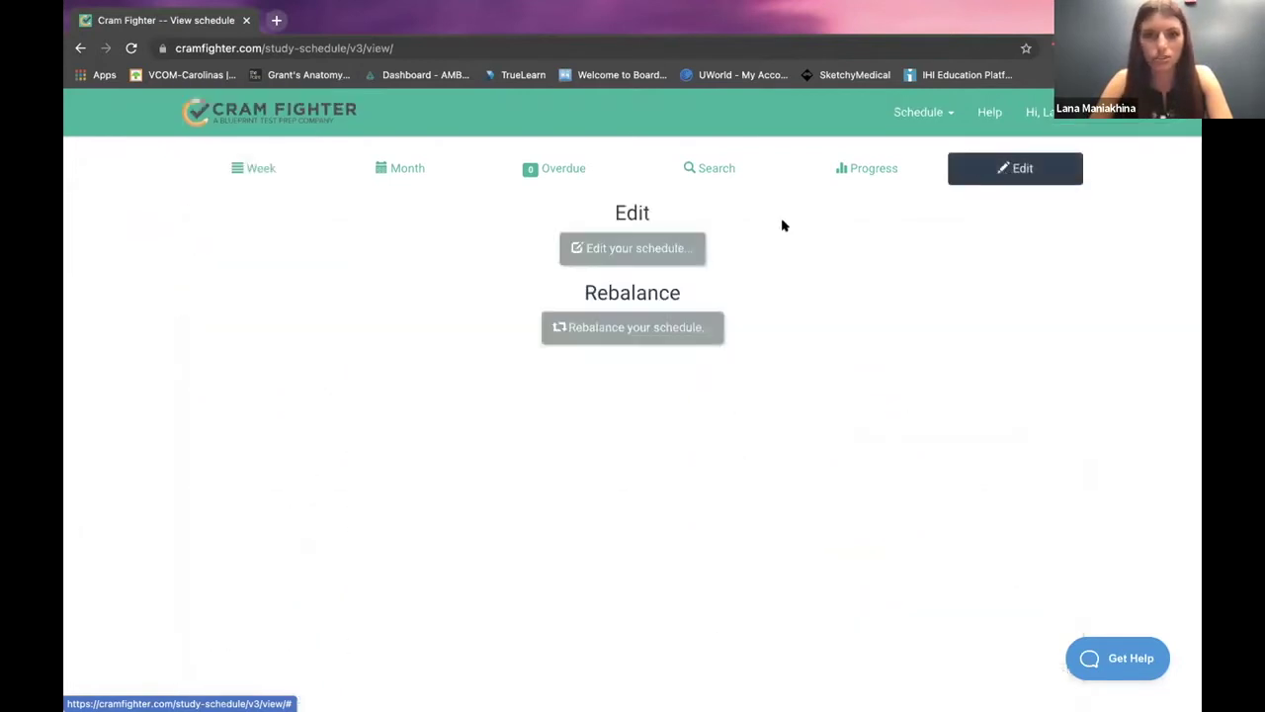
{"action": "left_click", "coordinate": [668, 249]}
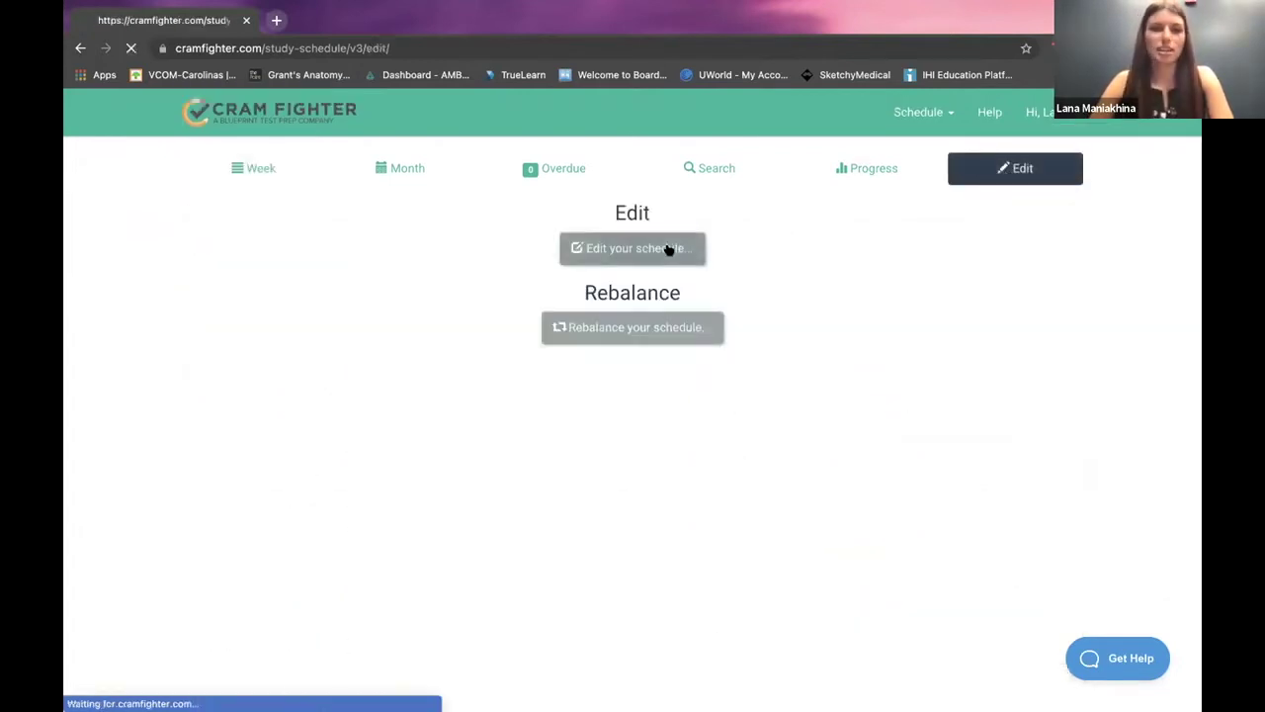
{"action": "scroll", "coordinate": [669, 505], "scroll_direction": "down", "scroll_amount": 1}
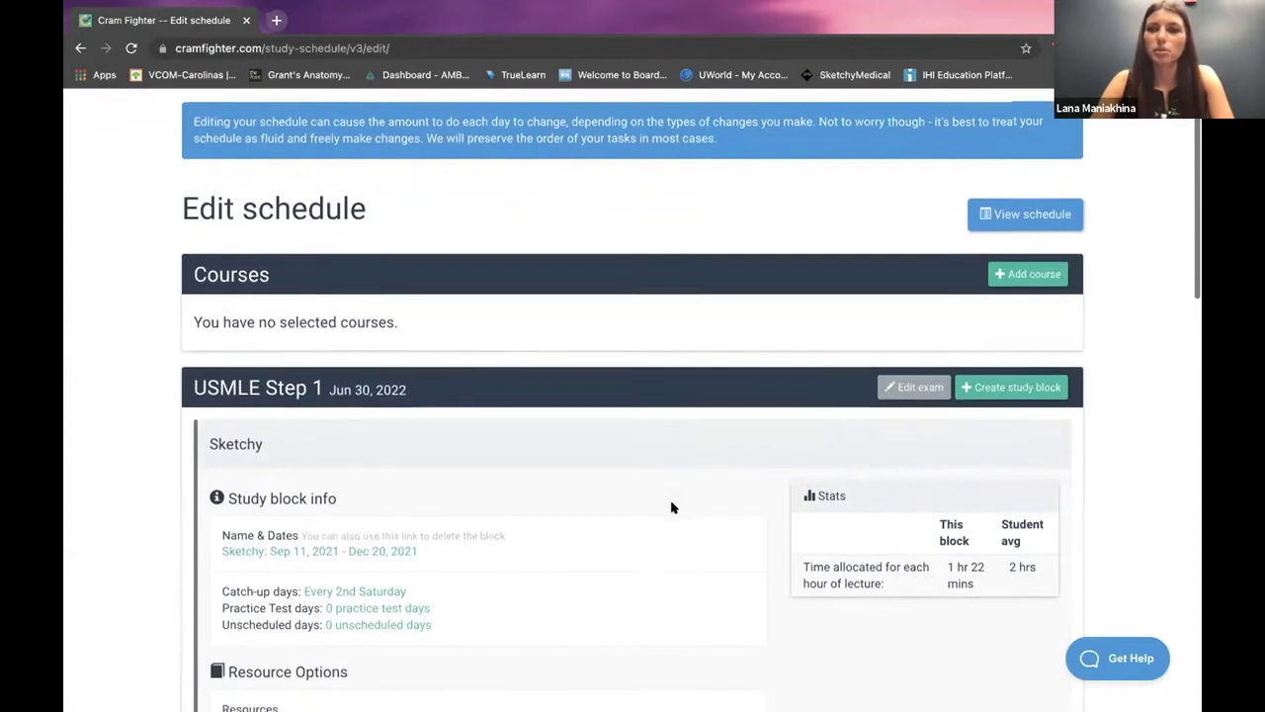
{"action": "scroll", "coordinate": [671, 507], "scroll_direction": "down", "scroll_amount": 2}
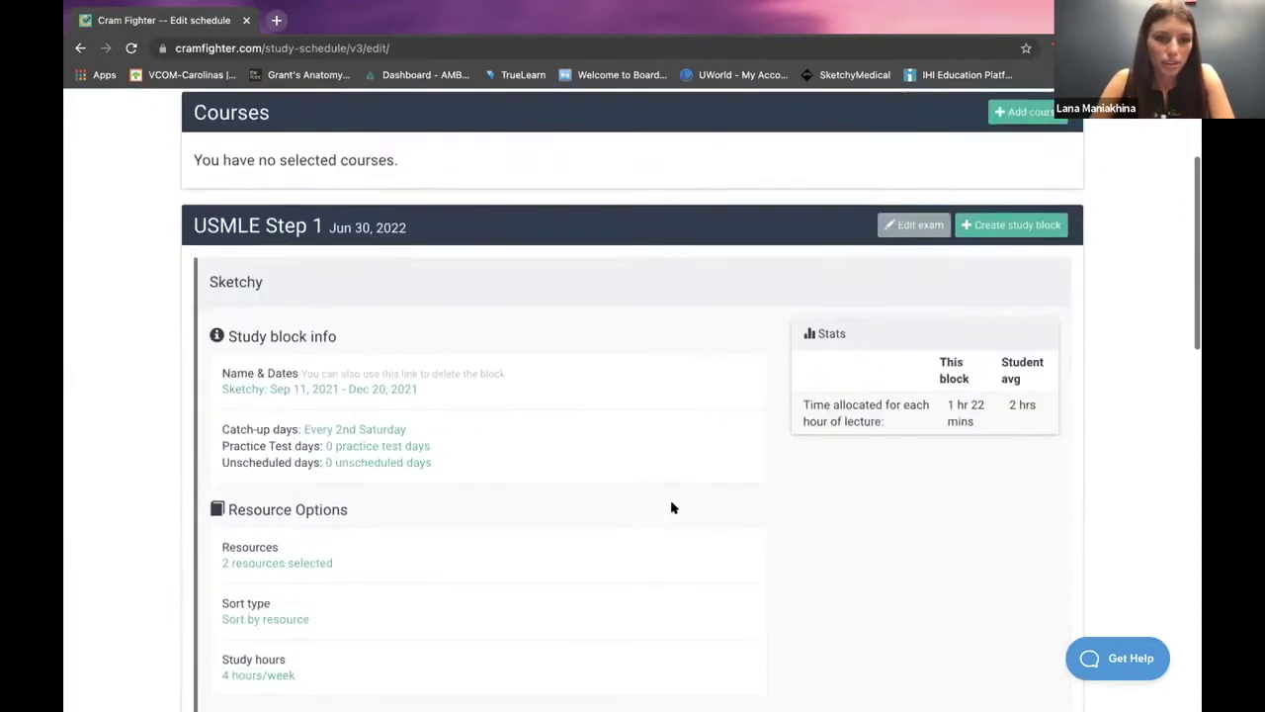
{"action": "scroll", "coordinate": [672, 508], "scroll_direction": "up", "scroll_amount": 2}
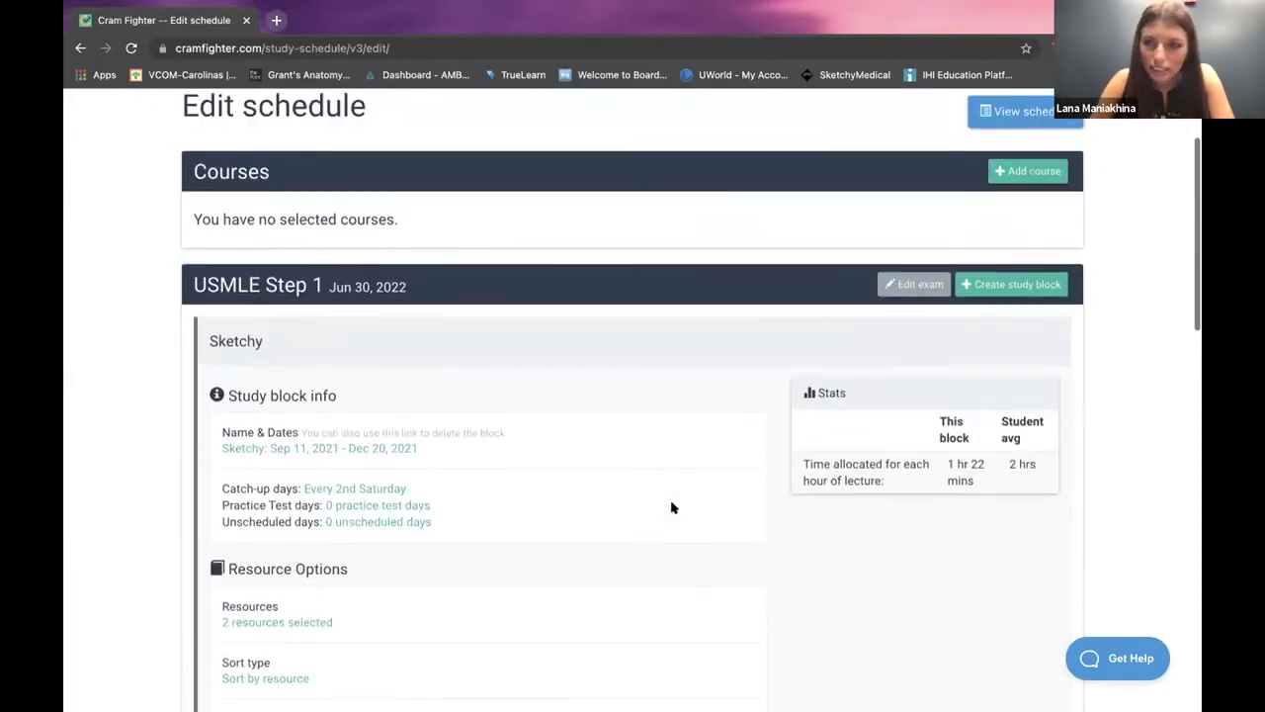
- Start a new study block under USMLE Step 1 and name it Neuro
{"action": "left_click", "coordinate": [1006, 283]}
{"action": "left_click_drag", "start_coordinate": [375, 295], "coordinate": [90, 298]}
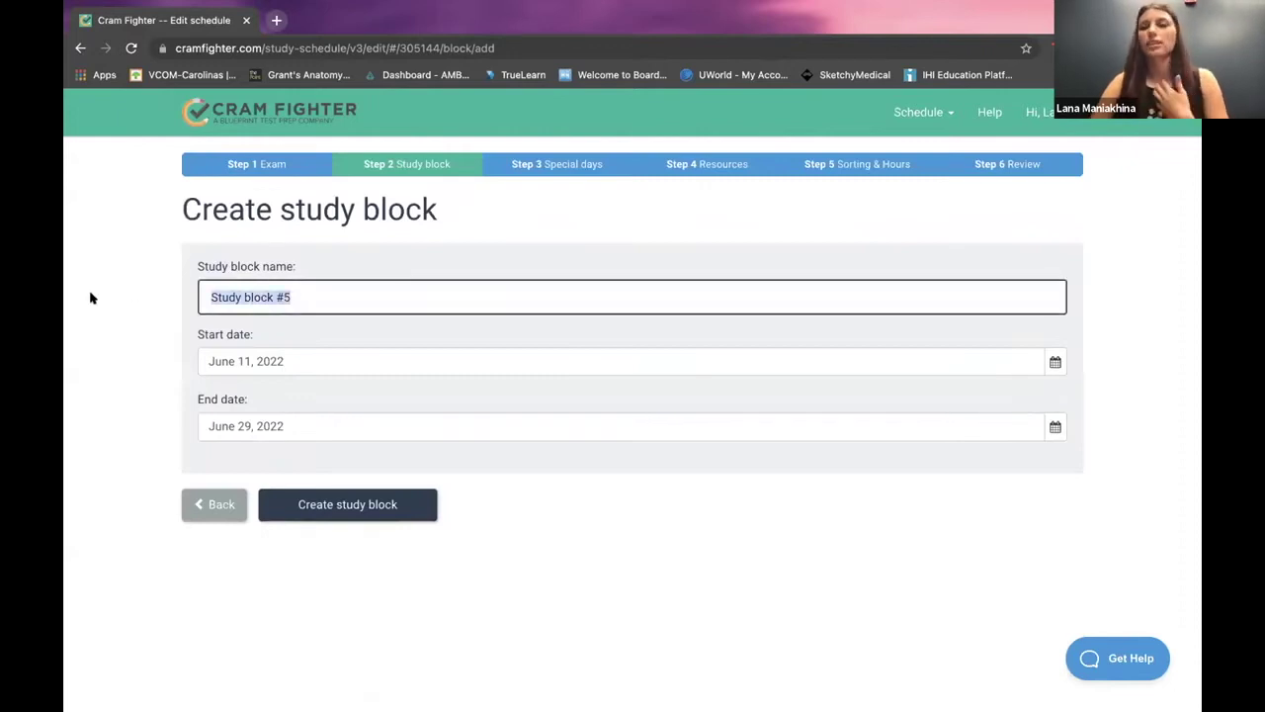
{"action": "type", "text": "Neuro"}
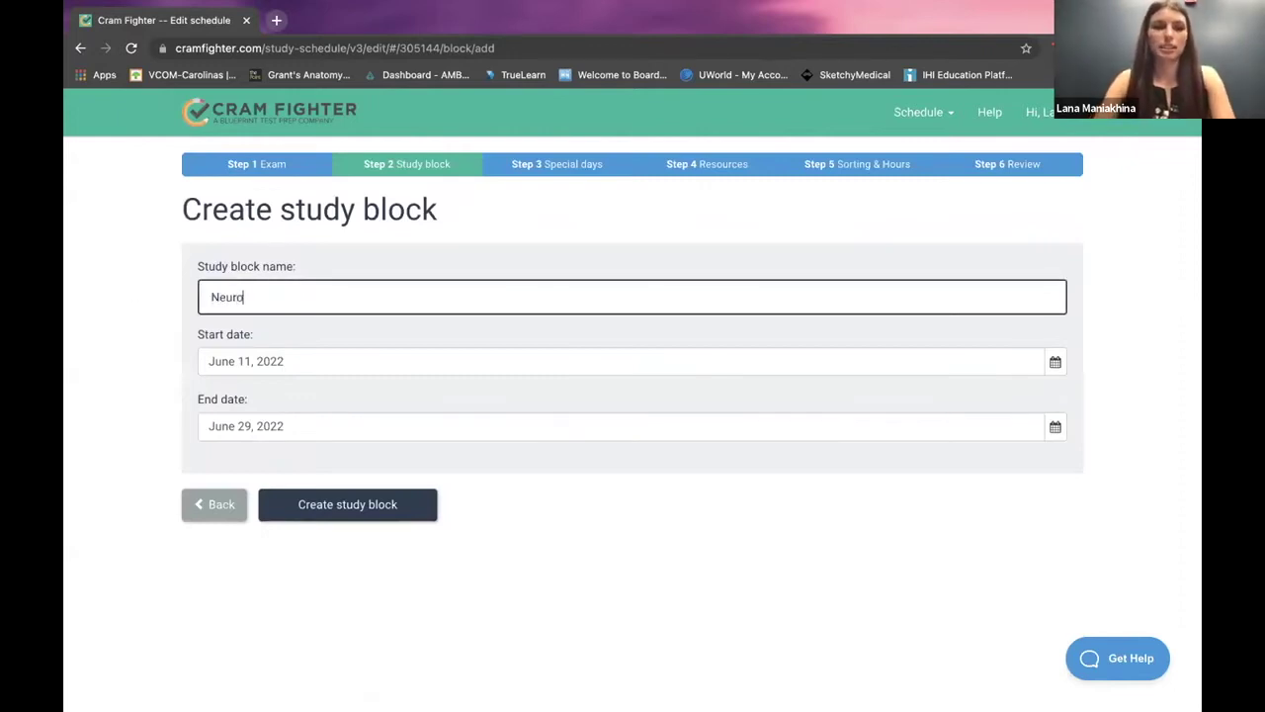
{"action": "left_click", "coordinate": [169, 372]}
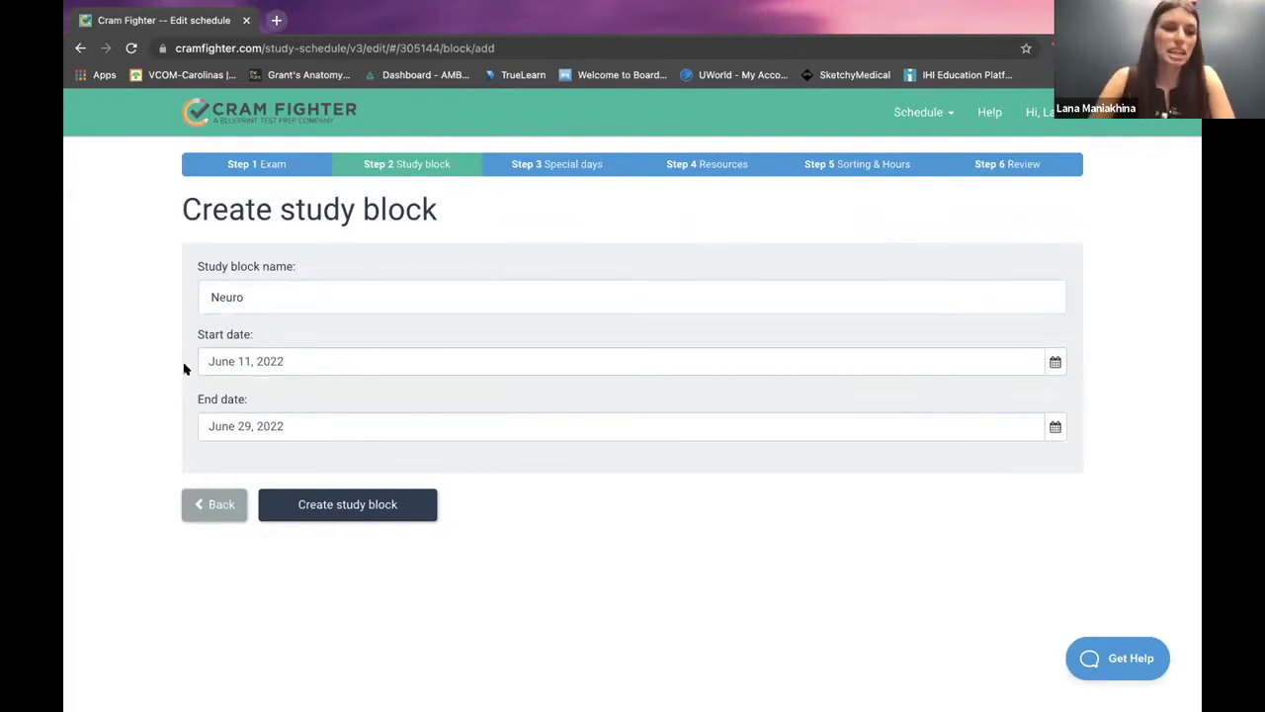
- Set the Neuro block's start date to December 23, 2021
{"action": "left_click_drag", "start_coordinate": [290, 348], "coordinate": [147, 359]}
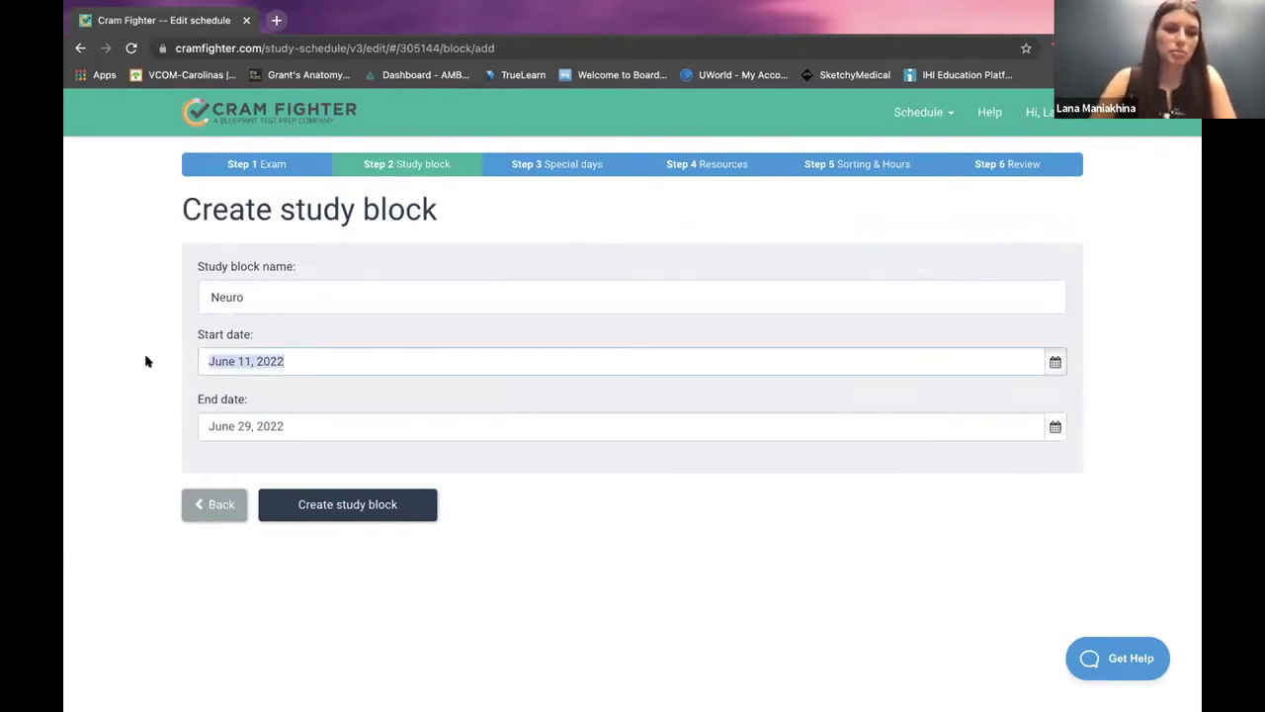
{"action": "left_click", "coordinate": [1053, 361]}
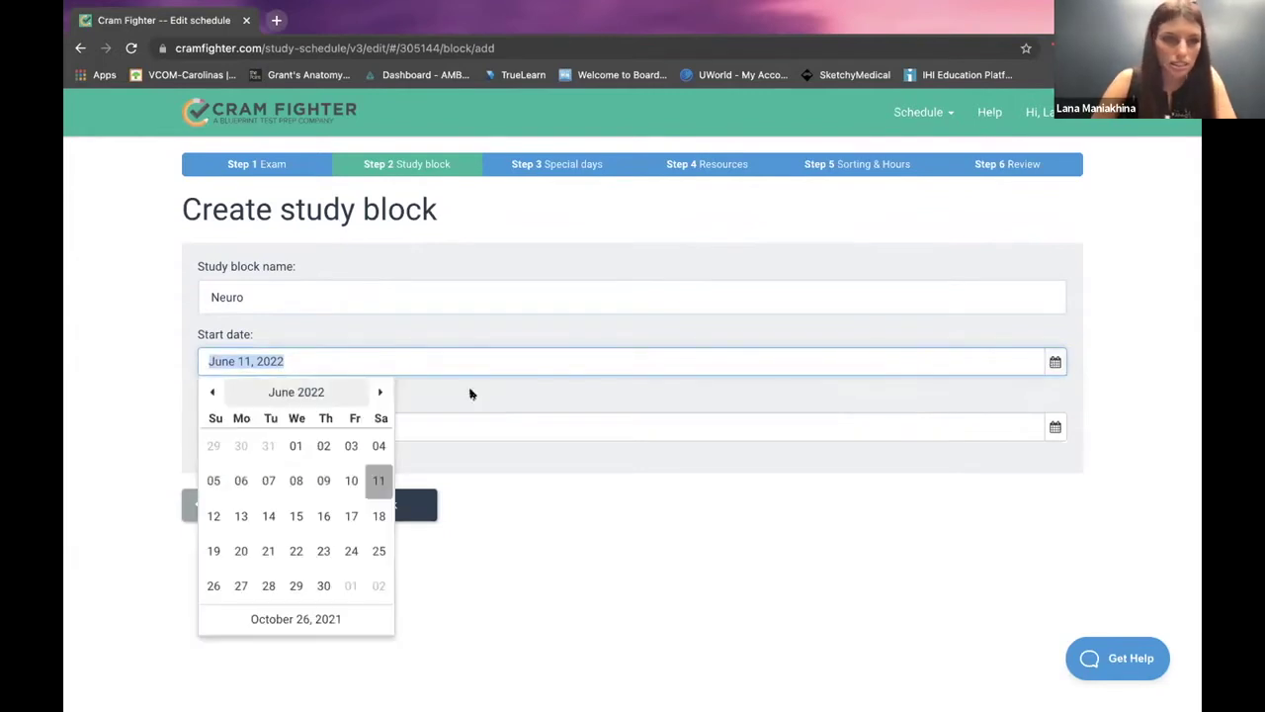
{"action": "left_click", "coordinate": [376, 390]}
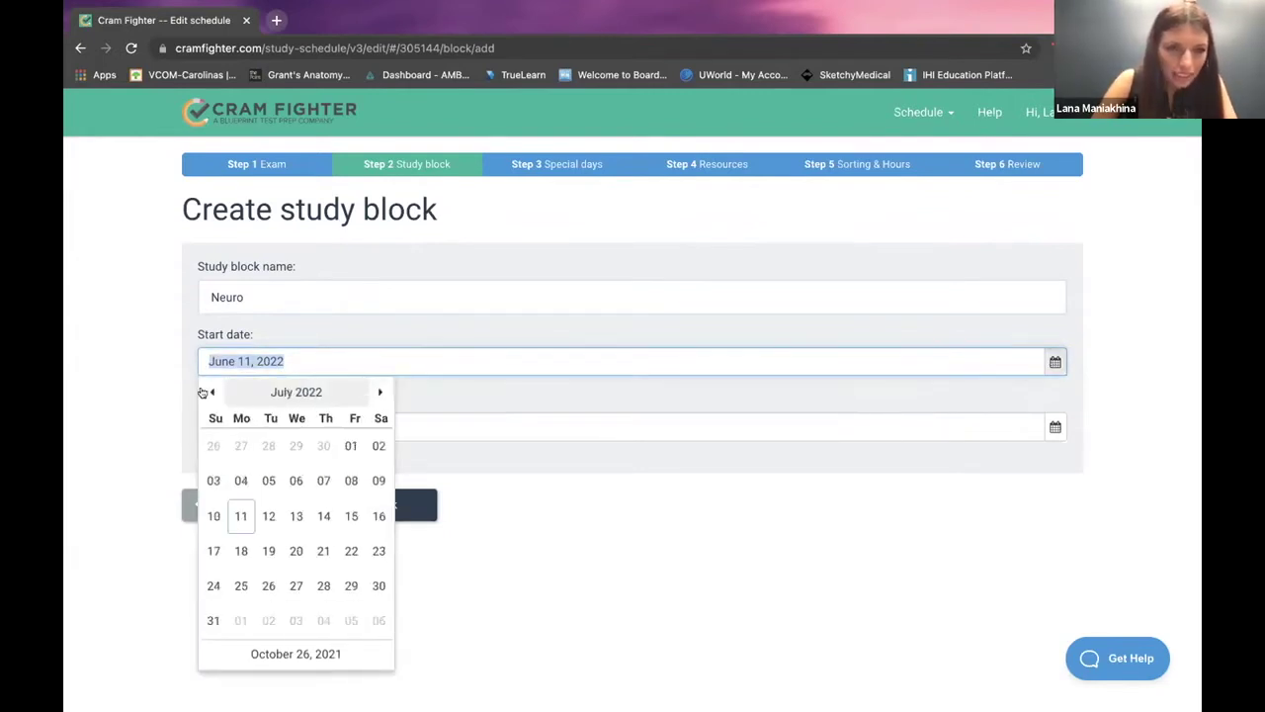
{"action": "left_click", "coordinate": [211, 391]}
{"action": "left_click", "coordinate": [211, 391]}
{"action": "left_click", "coordinate": [212, 392]}
{"action": "left_click", "coordinate": [211, 391]}
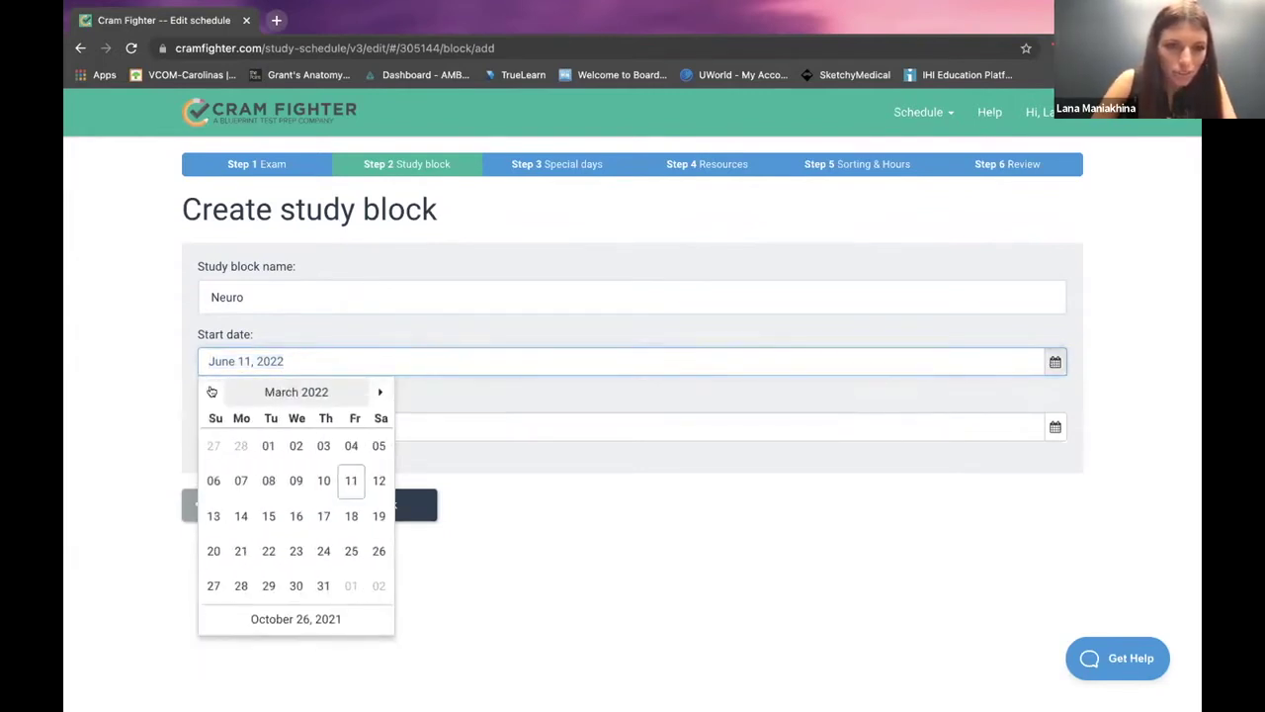
{"action": "left_click", "coordinate": [211, 391]}
{"action": "left_click", "coordinate": [212, 392]}
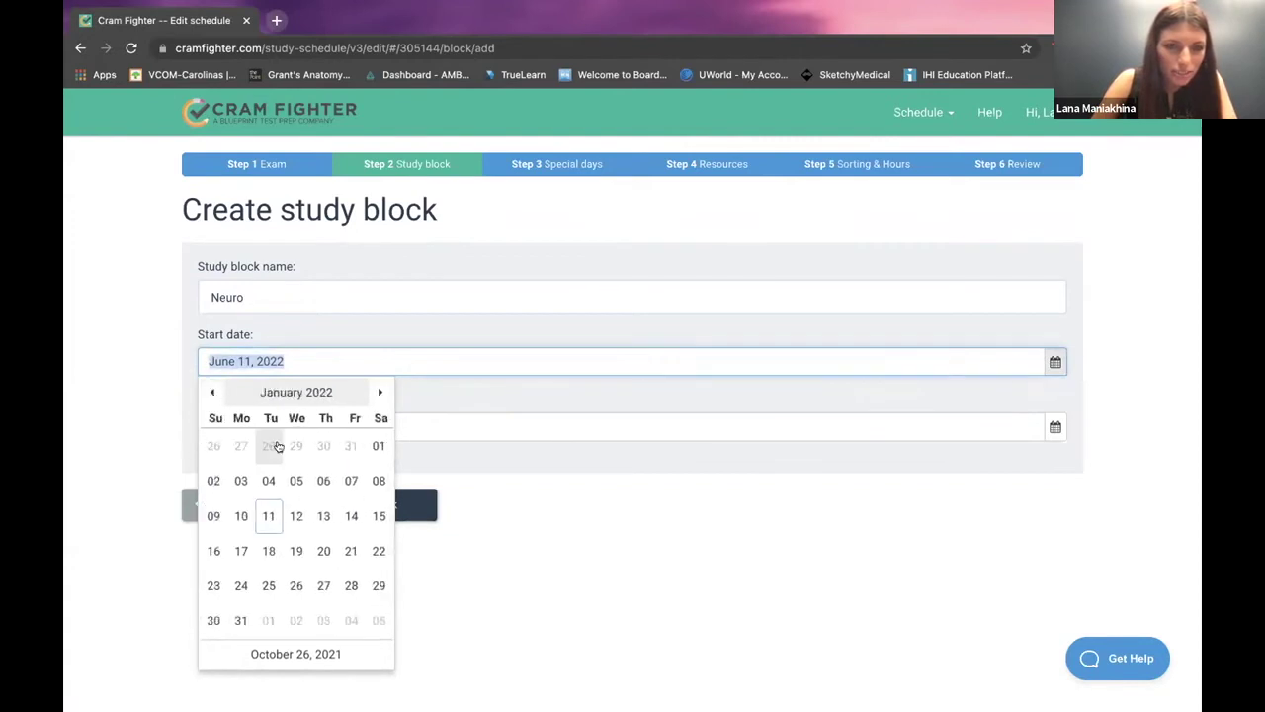
{"action": "left_click", "coordinate": [212, 391]}
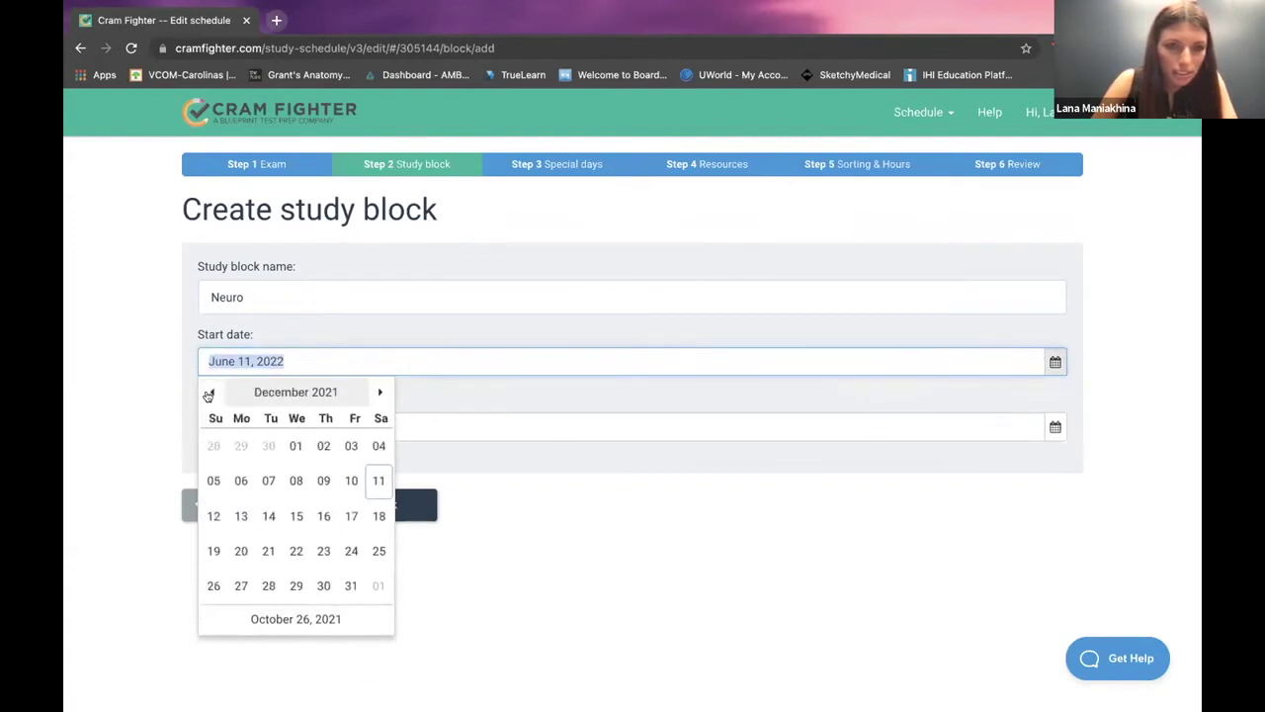
{"action": "left_click", "coordinate": [323, 551]}
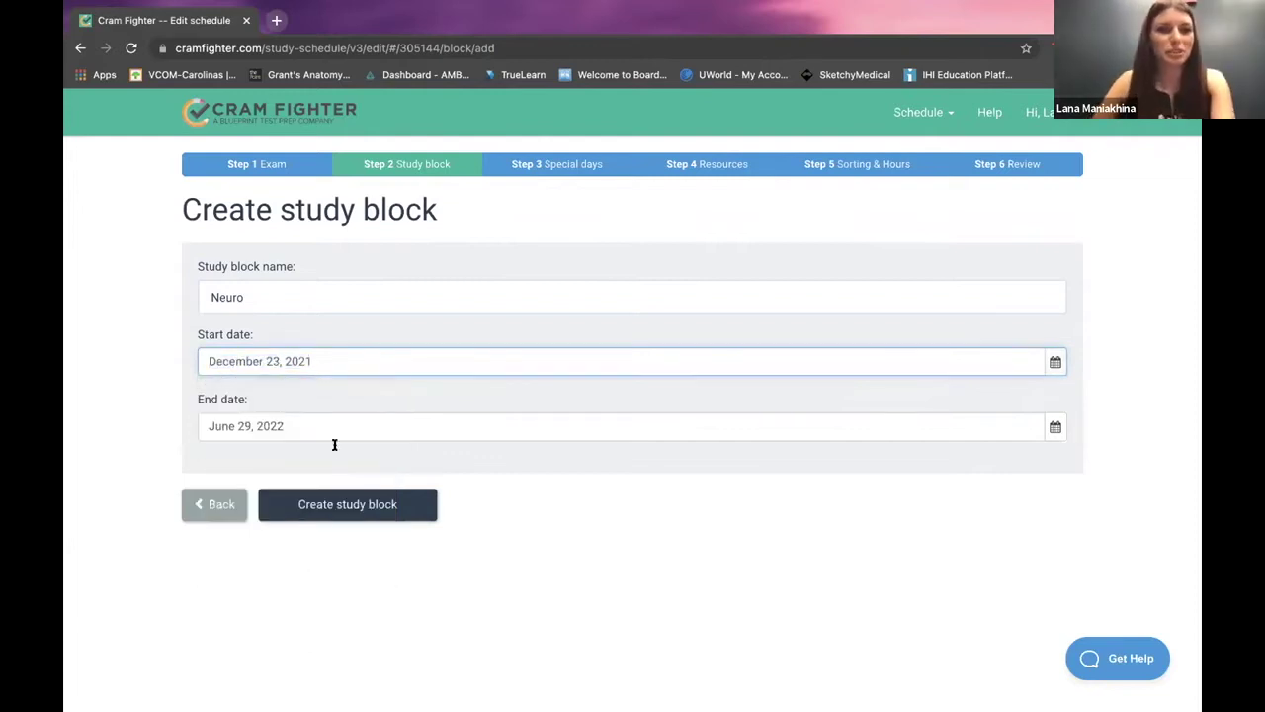
- Set the Neuro block's end date to January 17, 2022 and create the study block
{"action": "left_click", "coordinate": [1055, 426]}
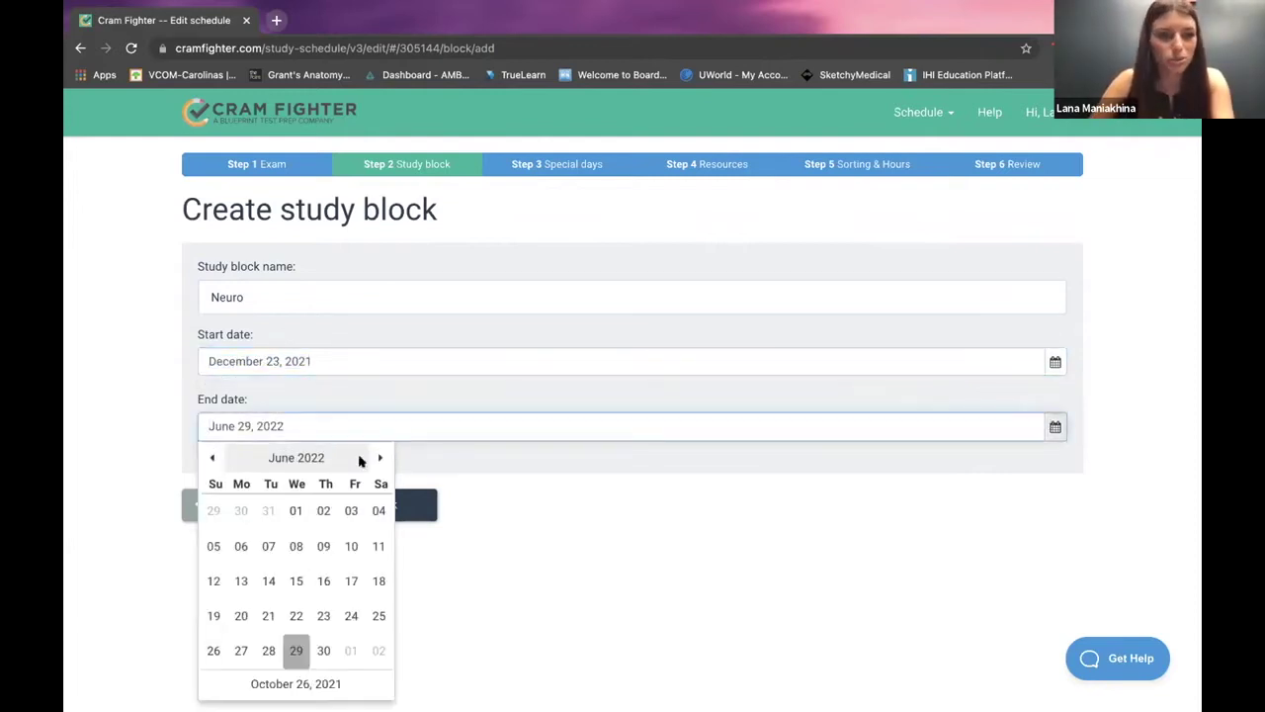
{"action": "left_click", "coordinate": [209, 461]}
{"action": "left_click", "coordinate": [207, 461]}
{"action": "left_click", "coordinate": [209, 460]}
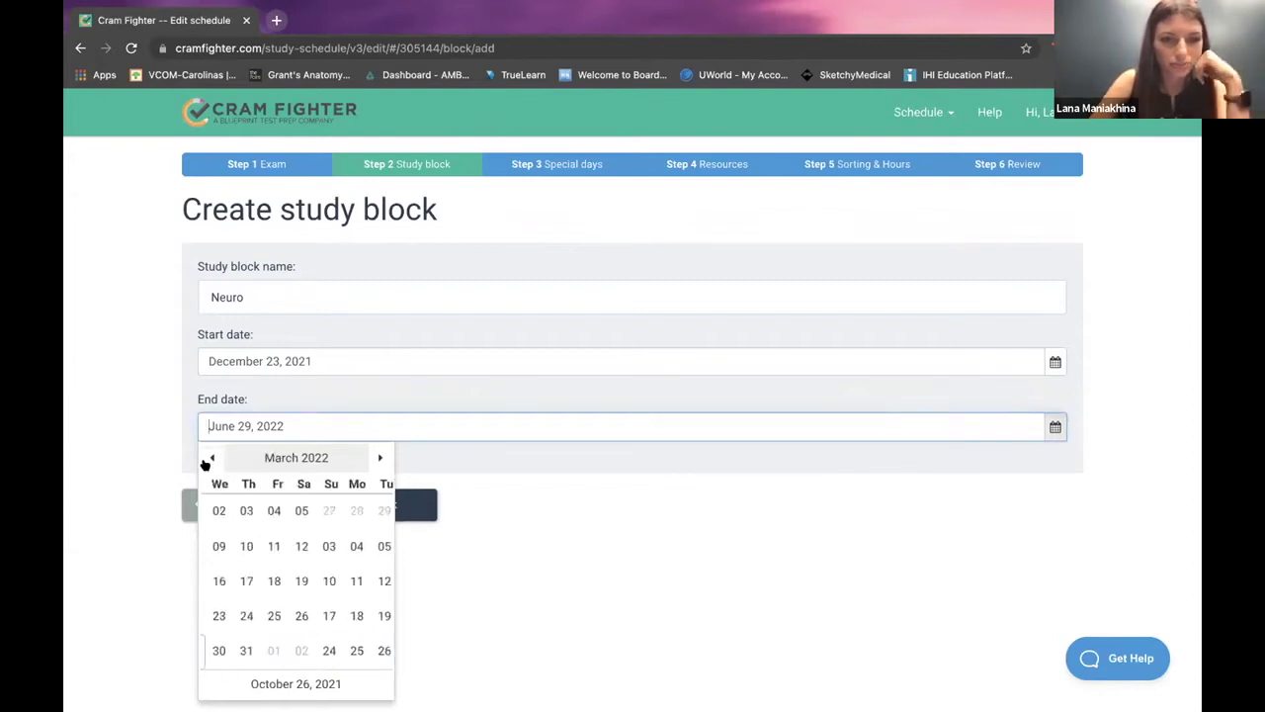
{"action": "left_click", "coordinate": [209, 460]}
{"action": "left_click", "coordinate": [210, 459]}
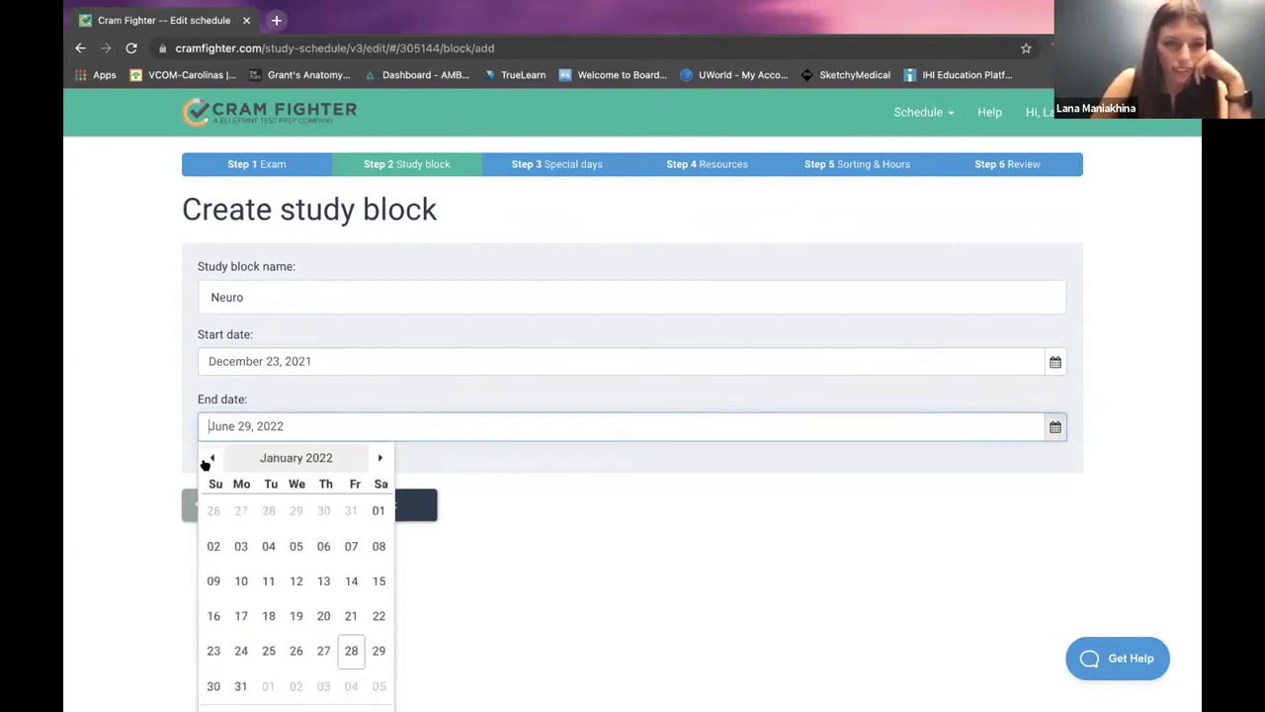
{"action": "left_click", "coordinate": [238, 607]}
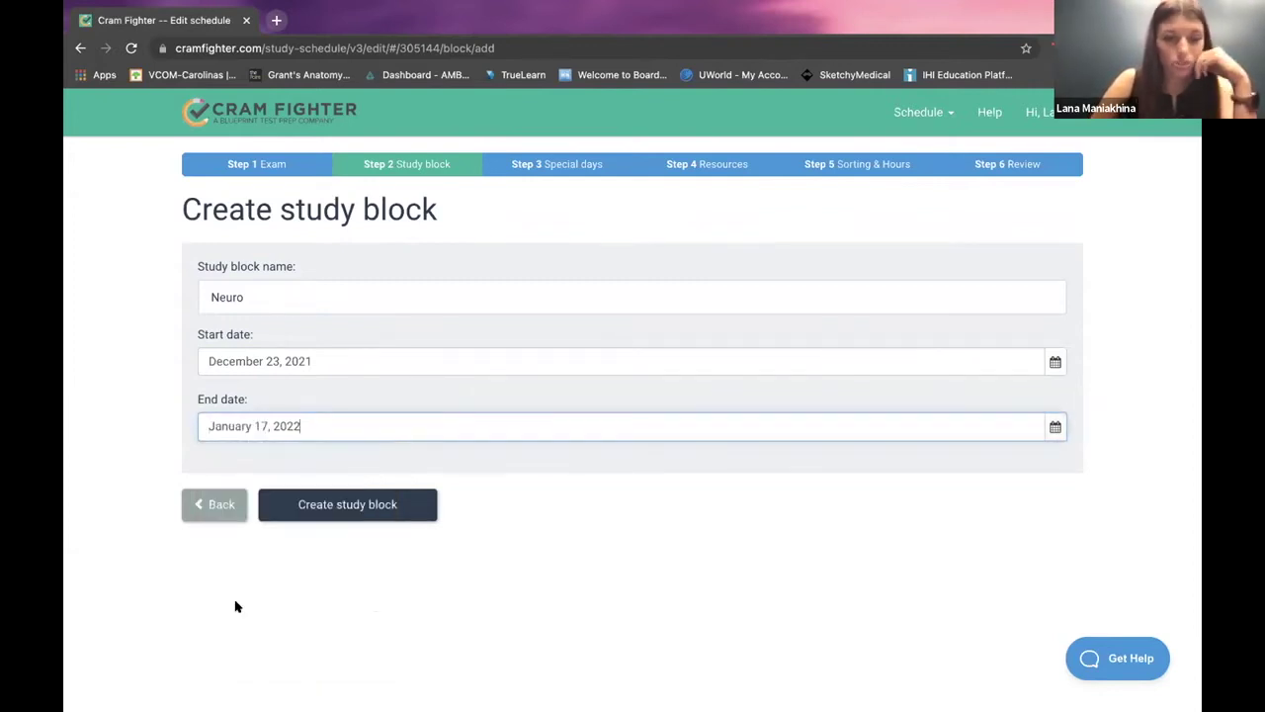
{"action": "left_click", "coordinate": [377, 506]}
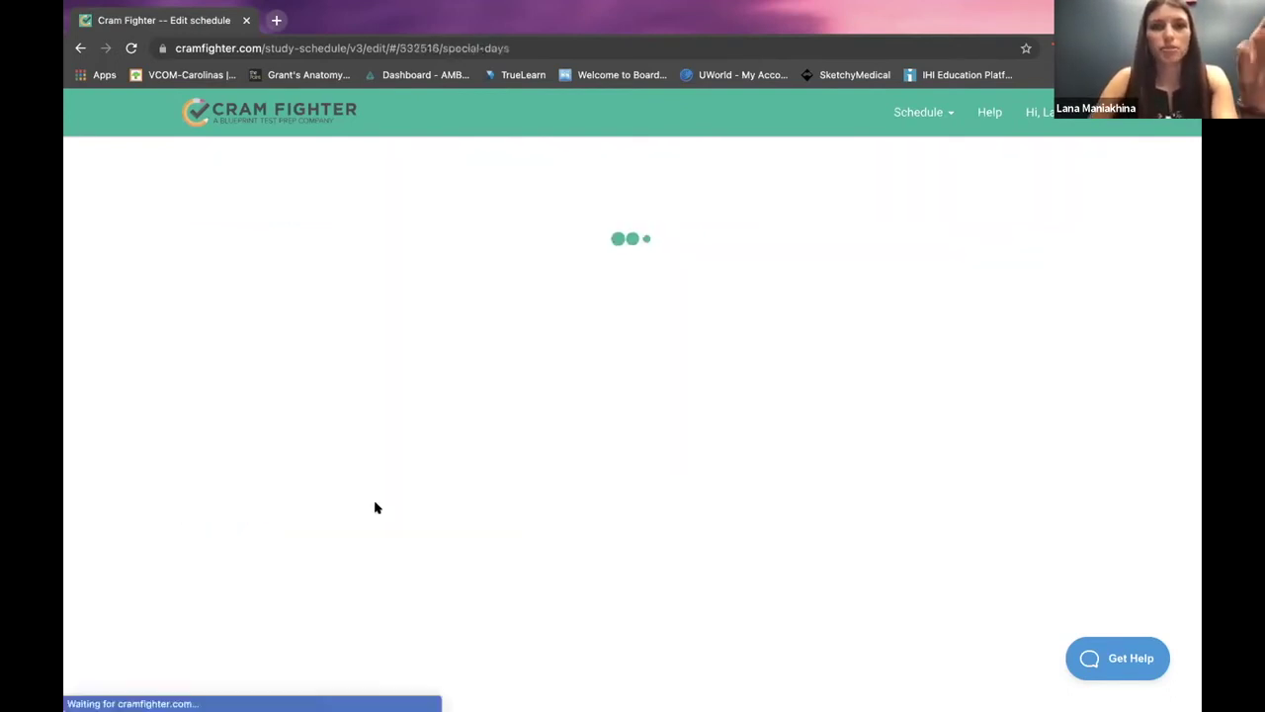
- Add an unscheduled day on December 25, 2021, described as a Free study day
{"action": "scroll", "coordinate": [366, 412], "scroll_direction": "down", "scroll_amount": 1}
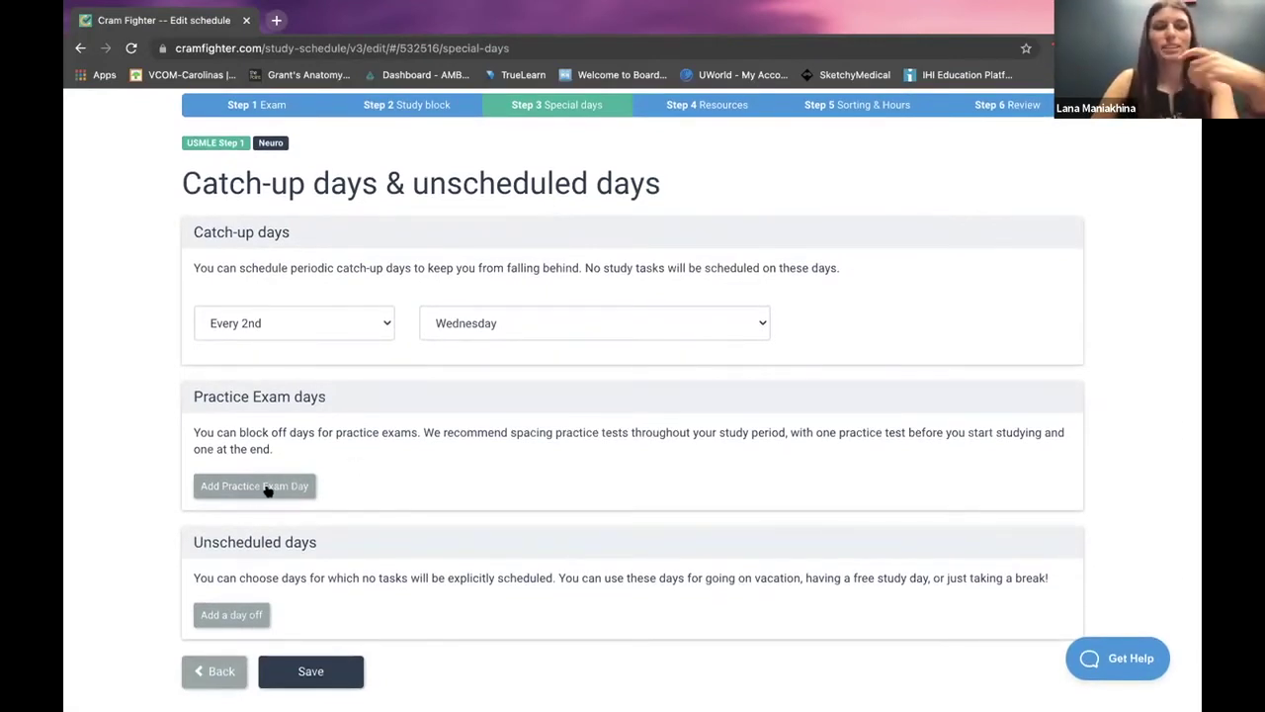
{"action": "left_click", "coordinate": [226, 610]}
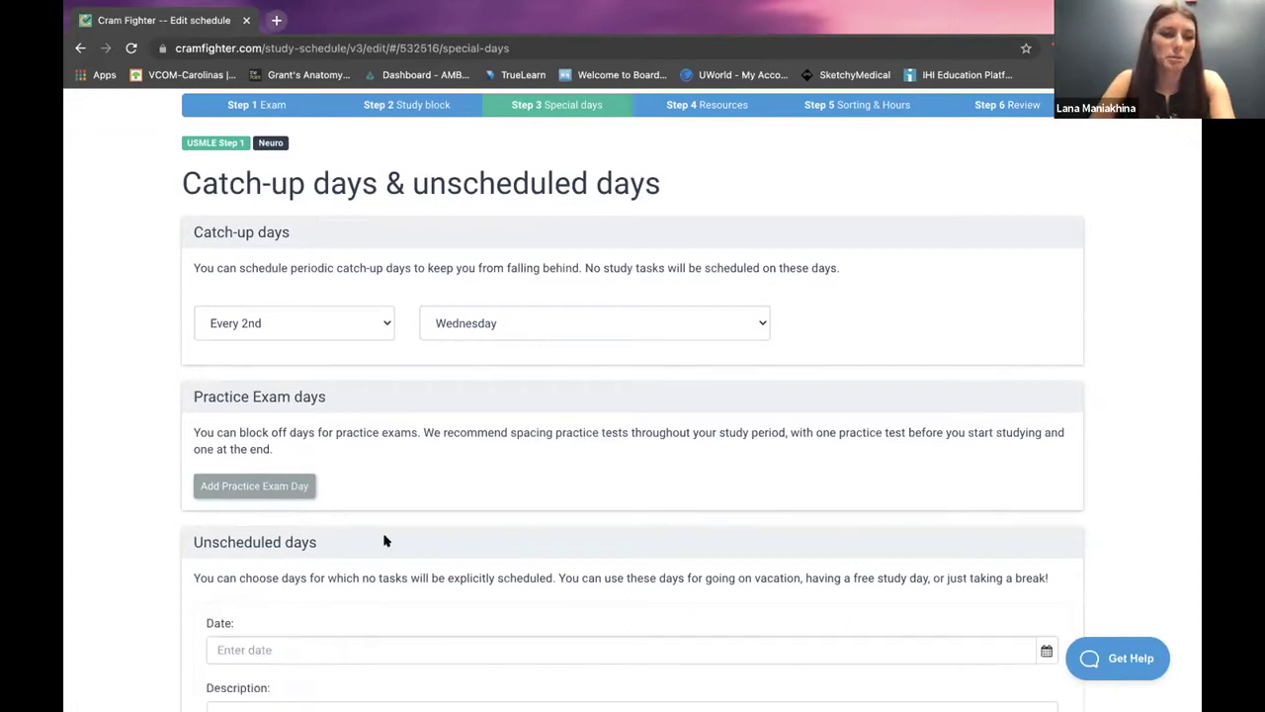
{"action": "scroll", "coordinate": [511, 551], "scroll_direction": "down", "scroll_amount": 3}
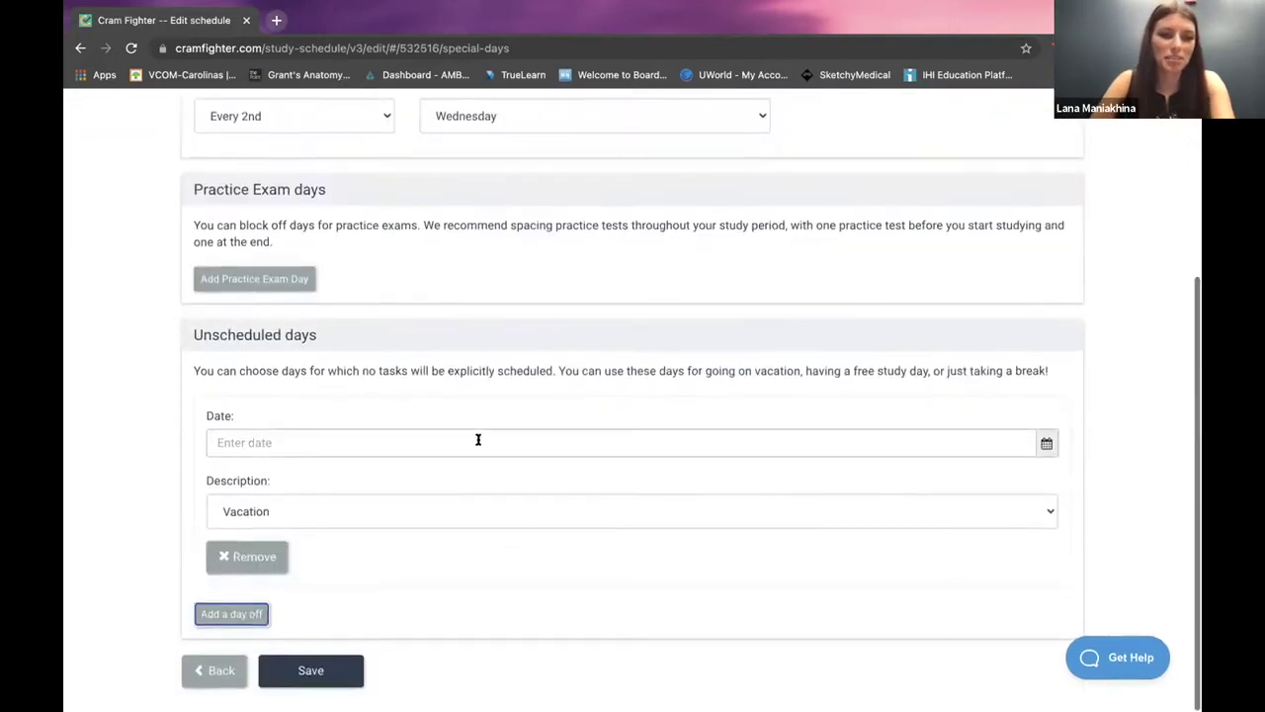
{"action": "left_click", "coordinate": [1043, 443]}
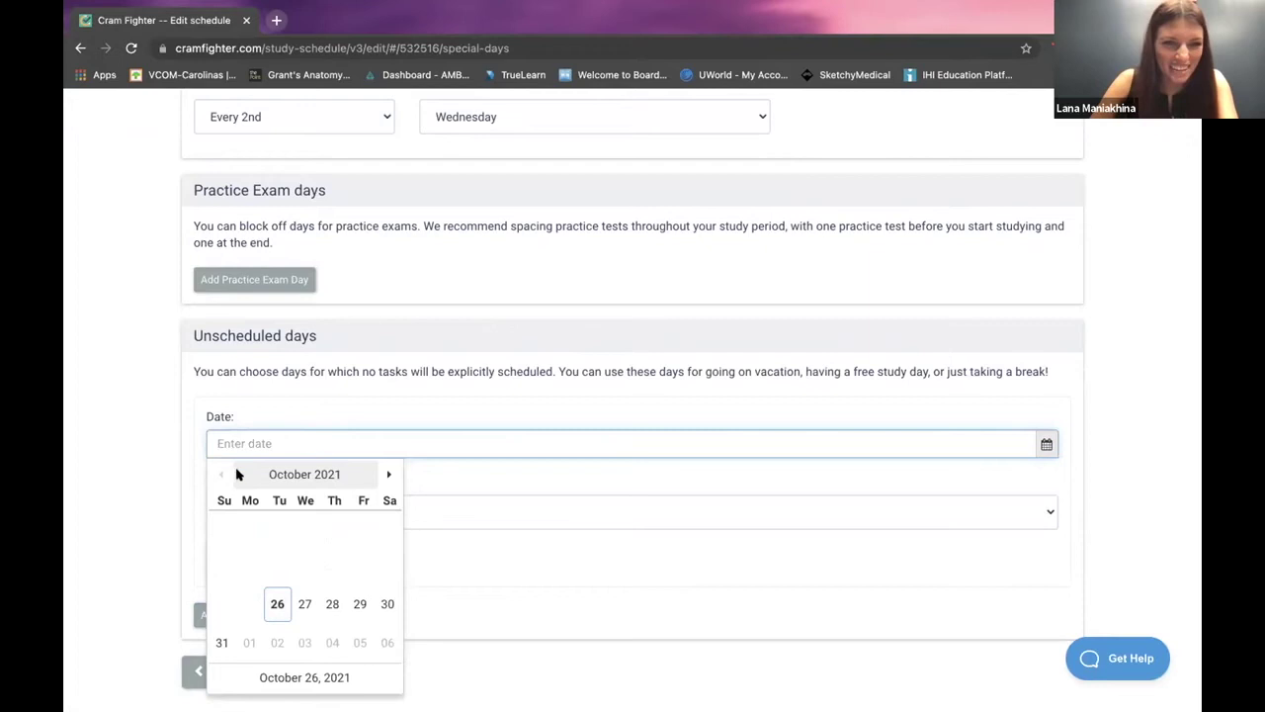
{"action": "left_click", "coordinate": [387, 474]}
{"action": "left_click", "coordinate": [386, 475]}
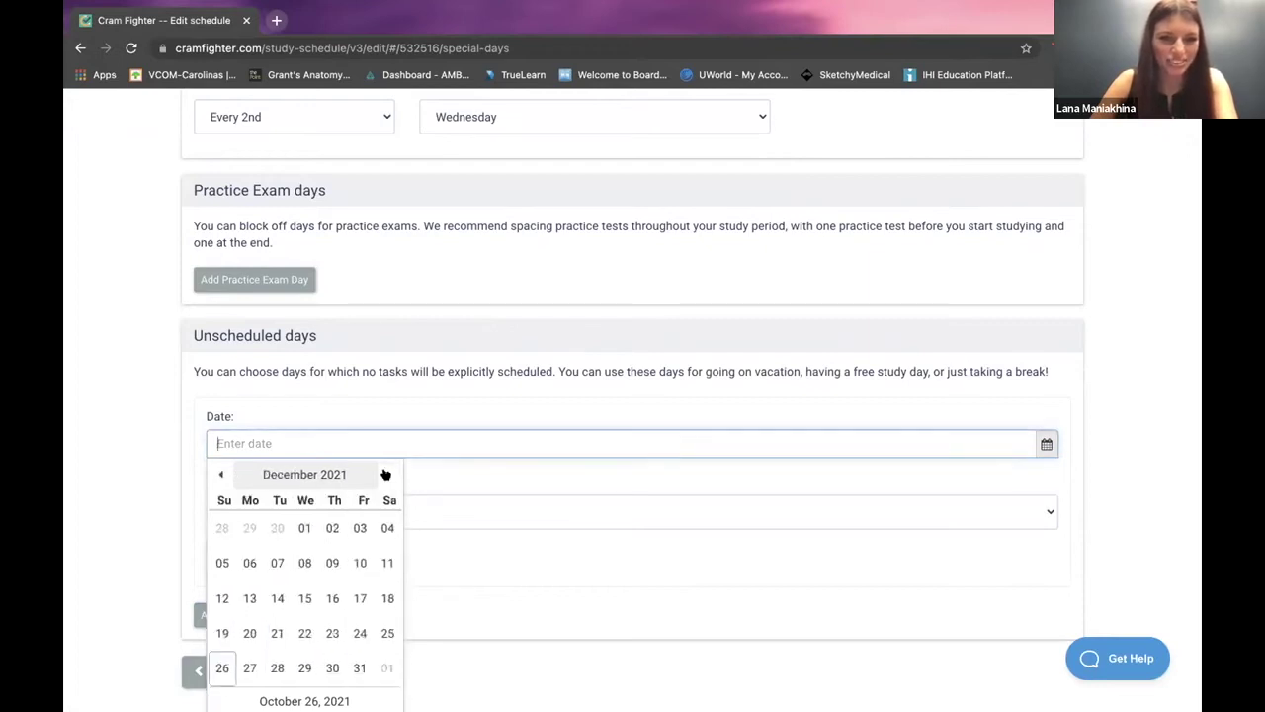
{"action": "left_click", "coordinate": [389, 633]}
{"action": "left_click", "coordinate": [539, 521]}
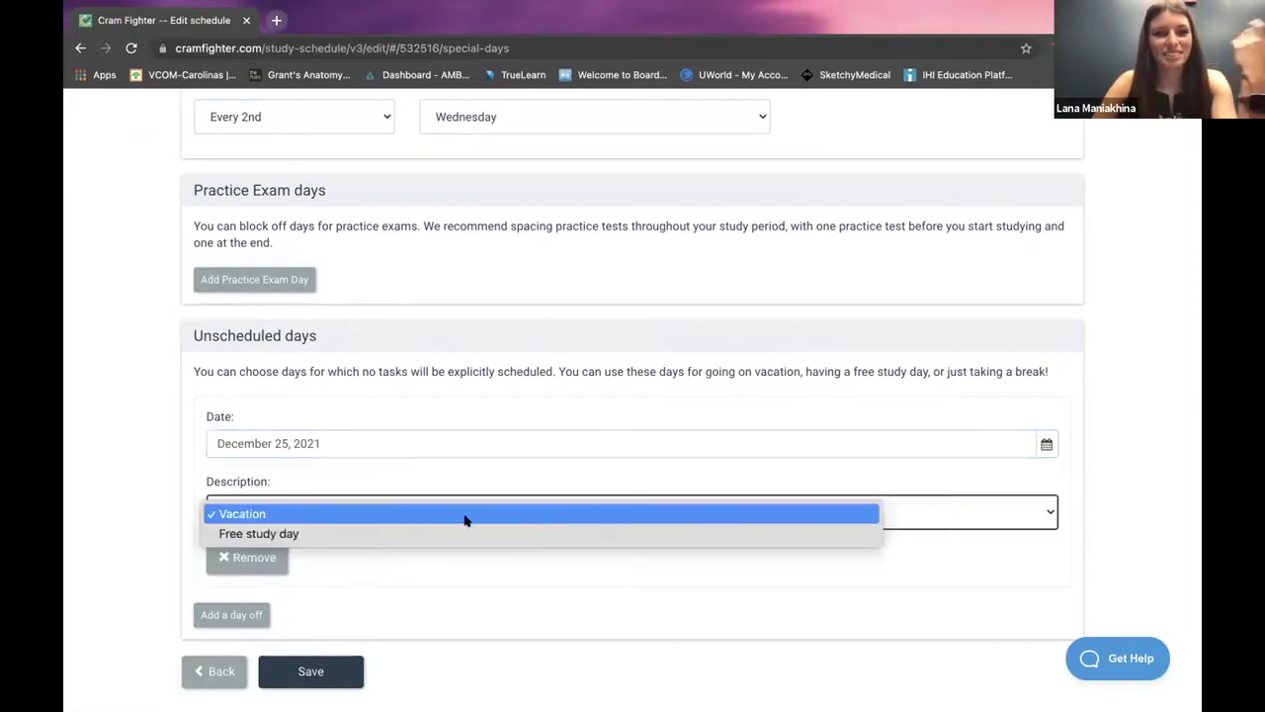
{"action": "left_click", "coordinate": [536, 533]}
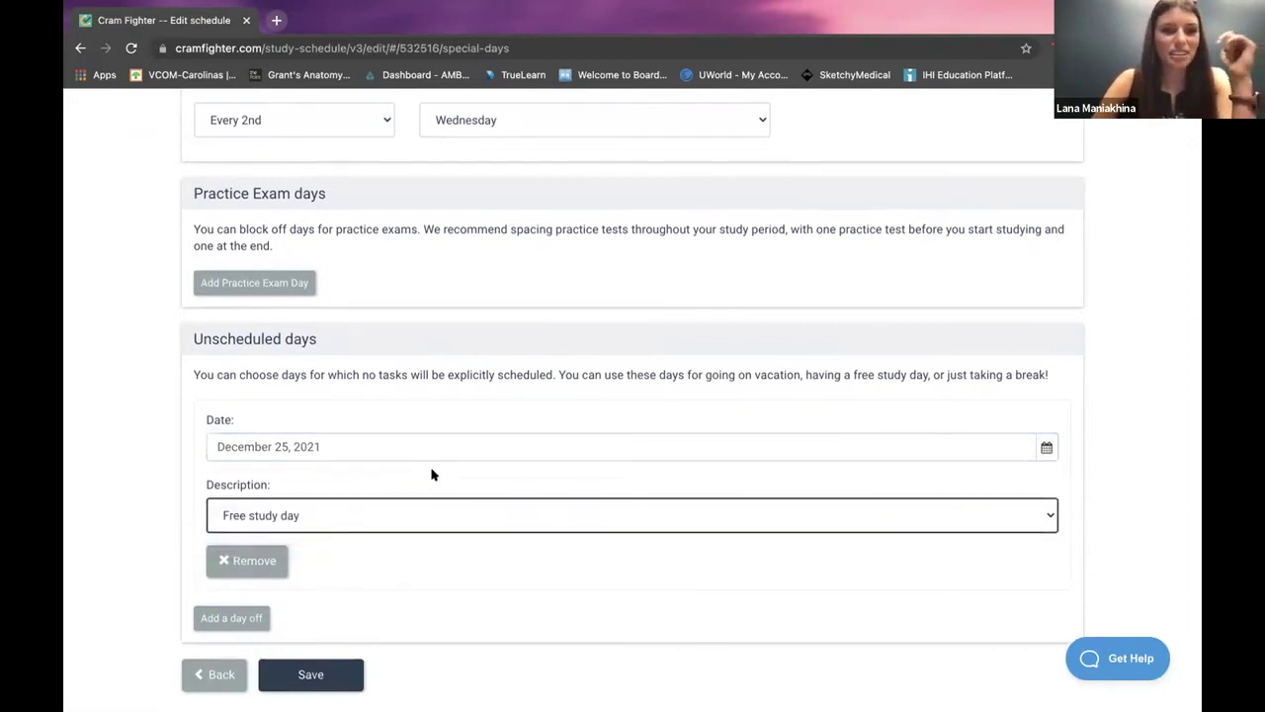
- Schedule catch-up days on every 2nd Saturday and save the special days settings
{"action": "scroll", "coordinate": [431, 471], "scroll_direction": "up", "scroll_amount": 3}
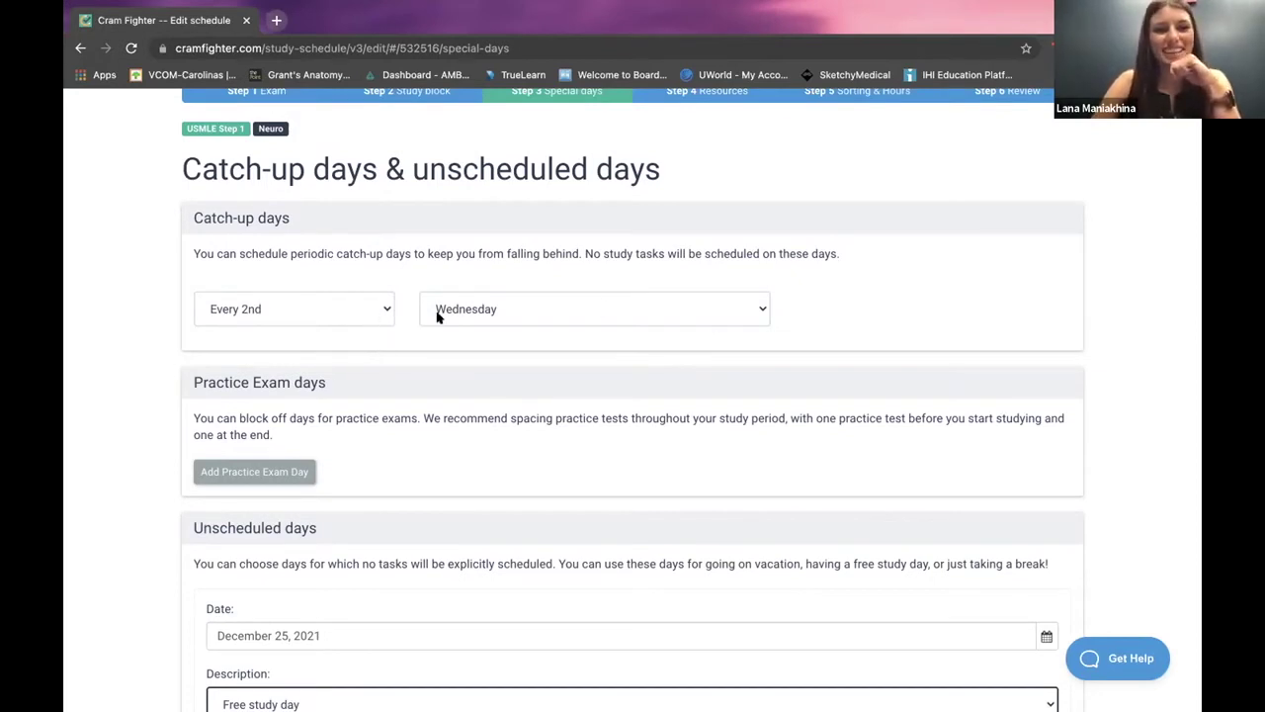
{"action": "left_click", "coordinate": [385, 314]}
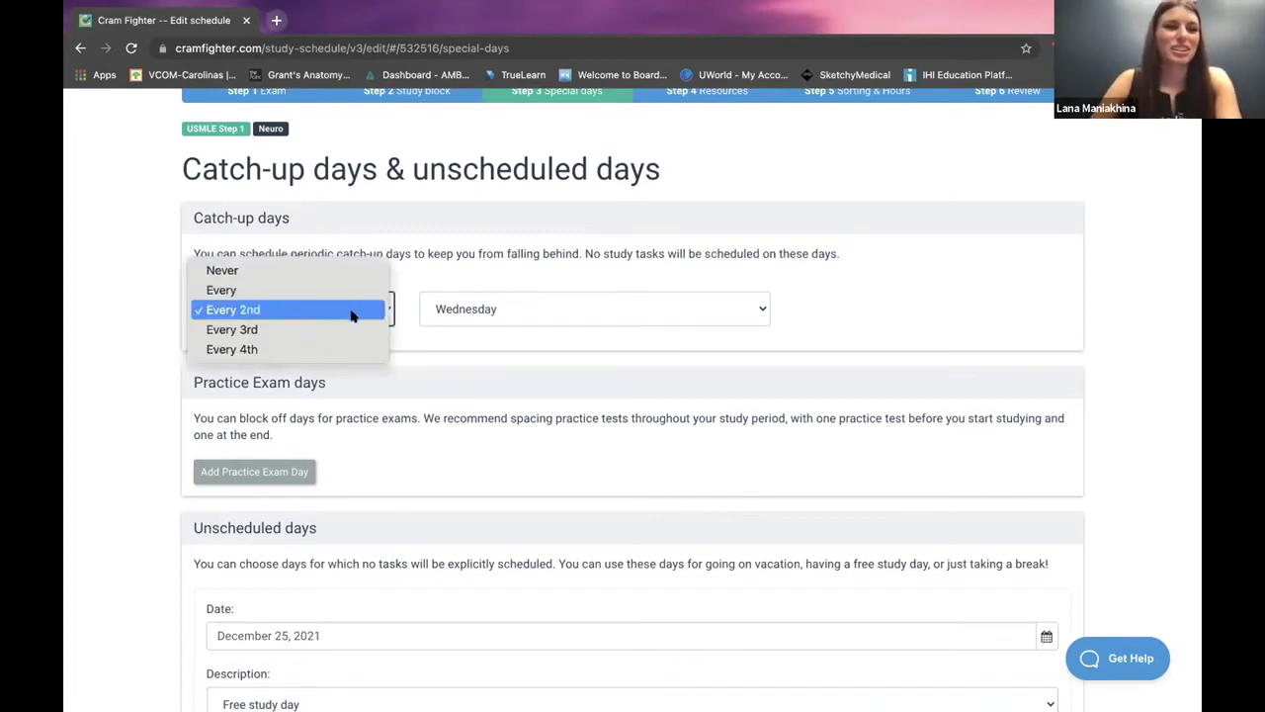
{"action": "left_click", "coordinate": [350, 315]}
{"action": "left_click", "coordinate": [757, 316]}
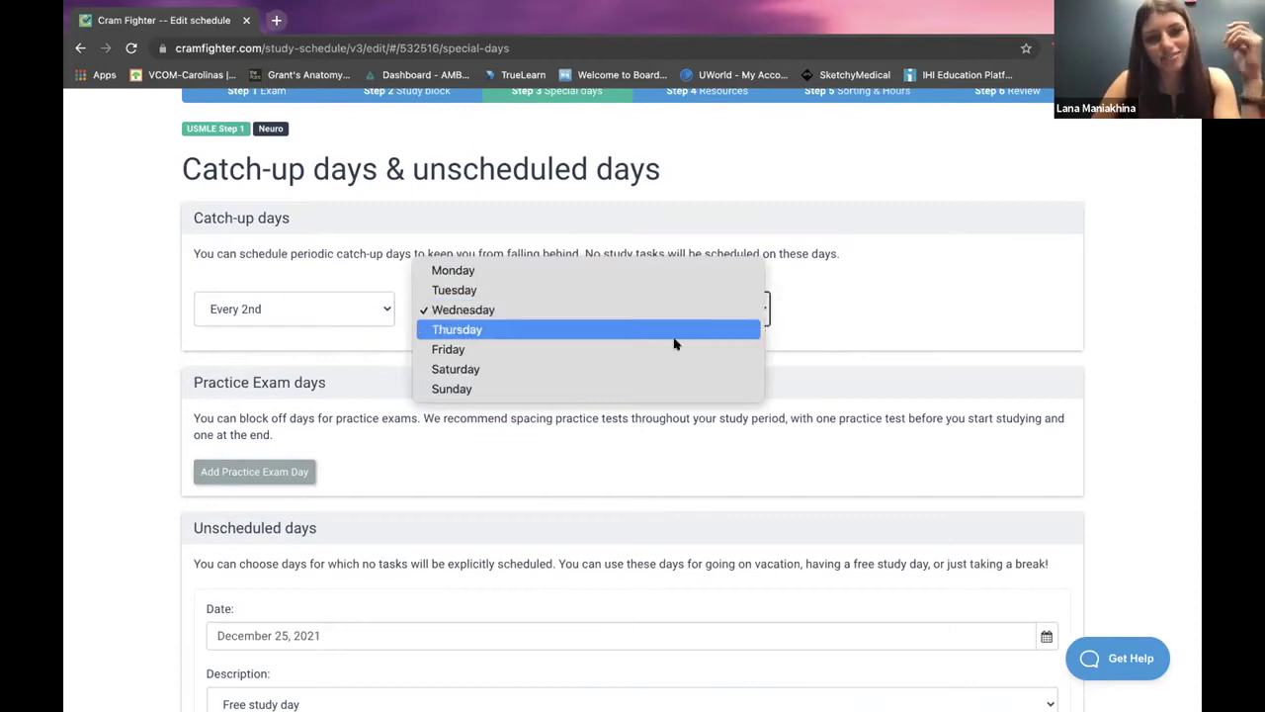
{"action": "left_click", "coordinate": [592, 369]}
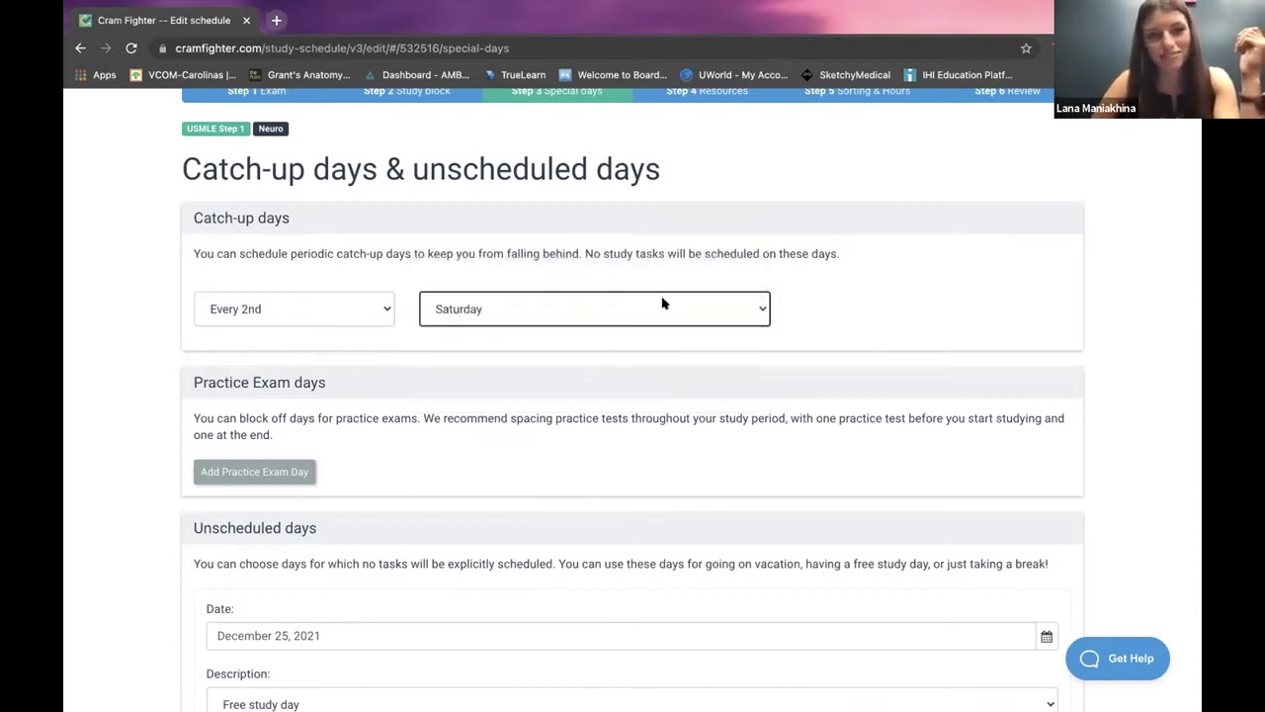
{"action": "left_click", "coordinate": [663, 308]}
{"action": "left_click", "coordinate": [664, 308]}
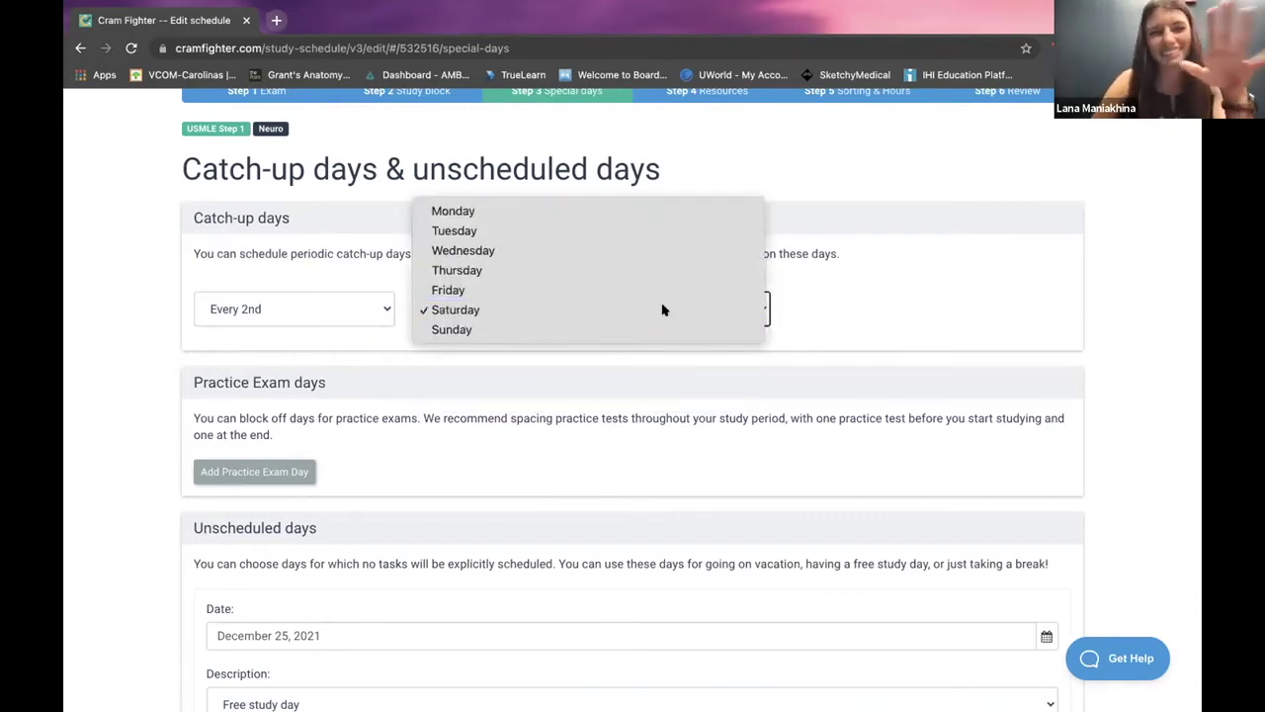
{"action": "scroll", "coordinate": [750, 310], "scroll_direction": "down", "scroll_amount": 3}
{"action": "scroll", "coordinate": [750, 311], "scroll_direction": "down", "scroll_amount": 2}
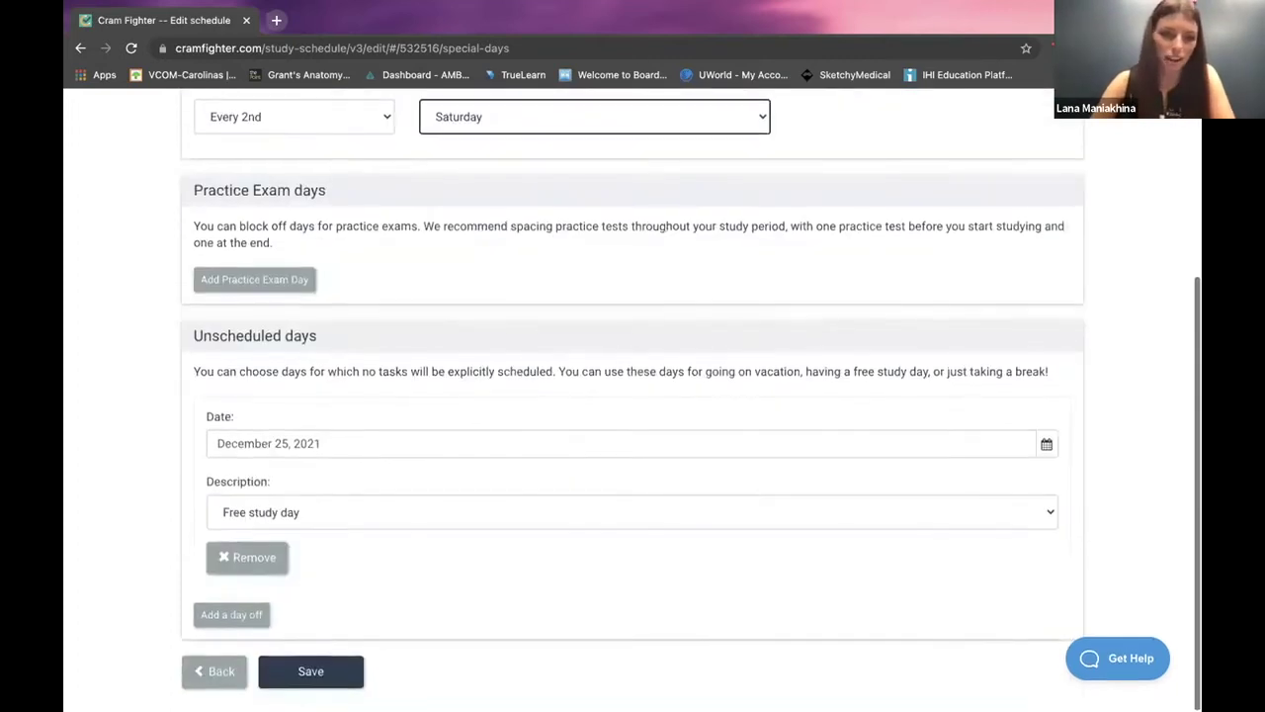
{"action": "left_click", "coordinate": [310, 671]}
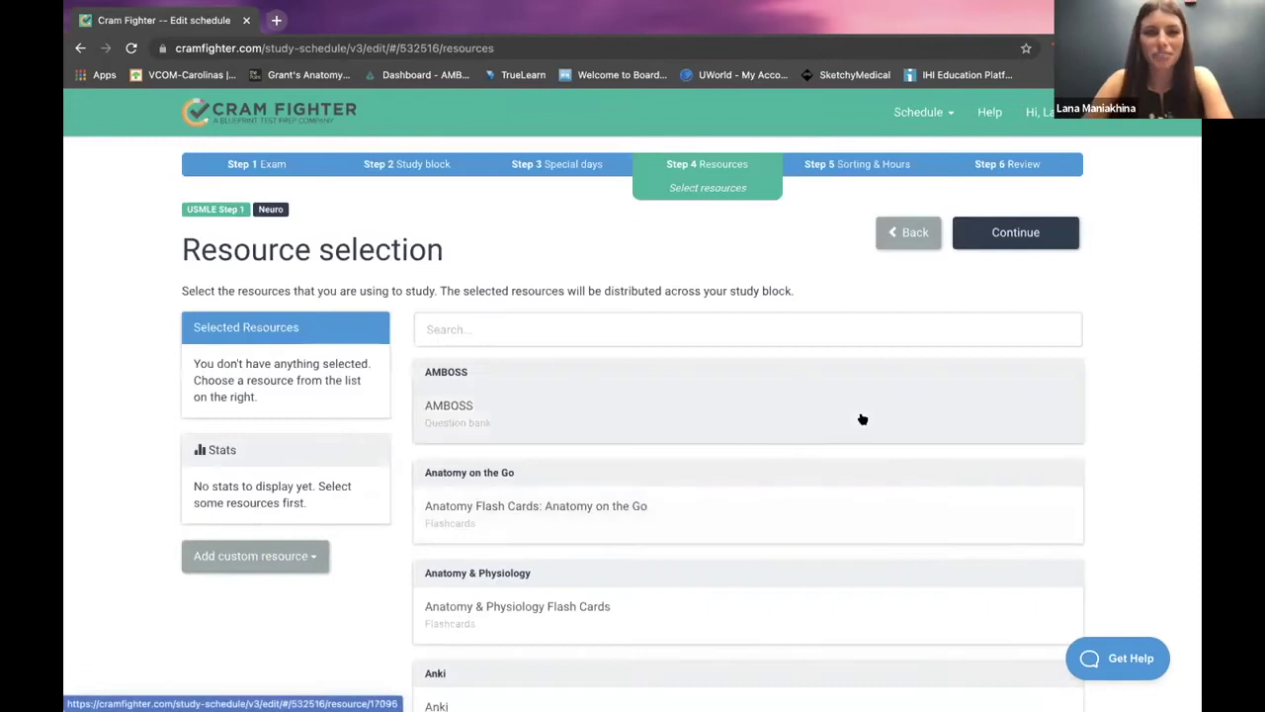
- Open the AMBOSS question bank from the resource list and enter a total of 45 questions
{"action": "scroll", "coordinate": [861, 419], "scroll_direction": "down", "scroll_amount": 1}
{"action": "scroll", "coordinate": [862, 419], "scroll_direction": "up", "scroll_amount": 1}
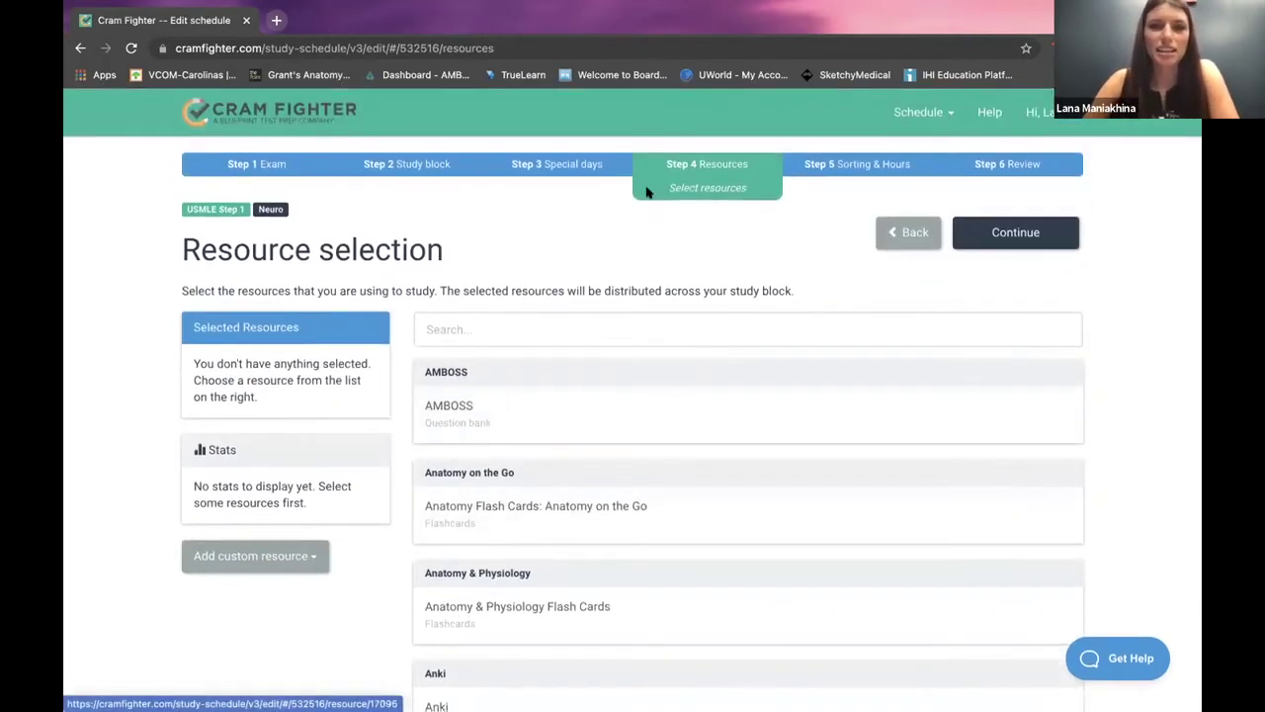
{"action": "scroll", "coordinate": [697, 404], "scroll_direction": "down", "scroll_amount": 1}
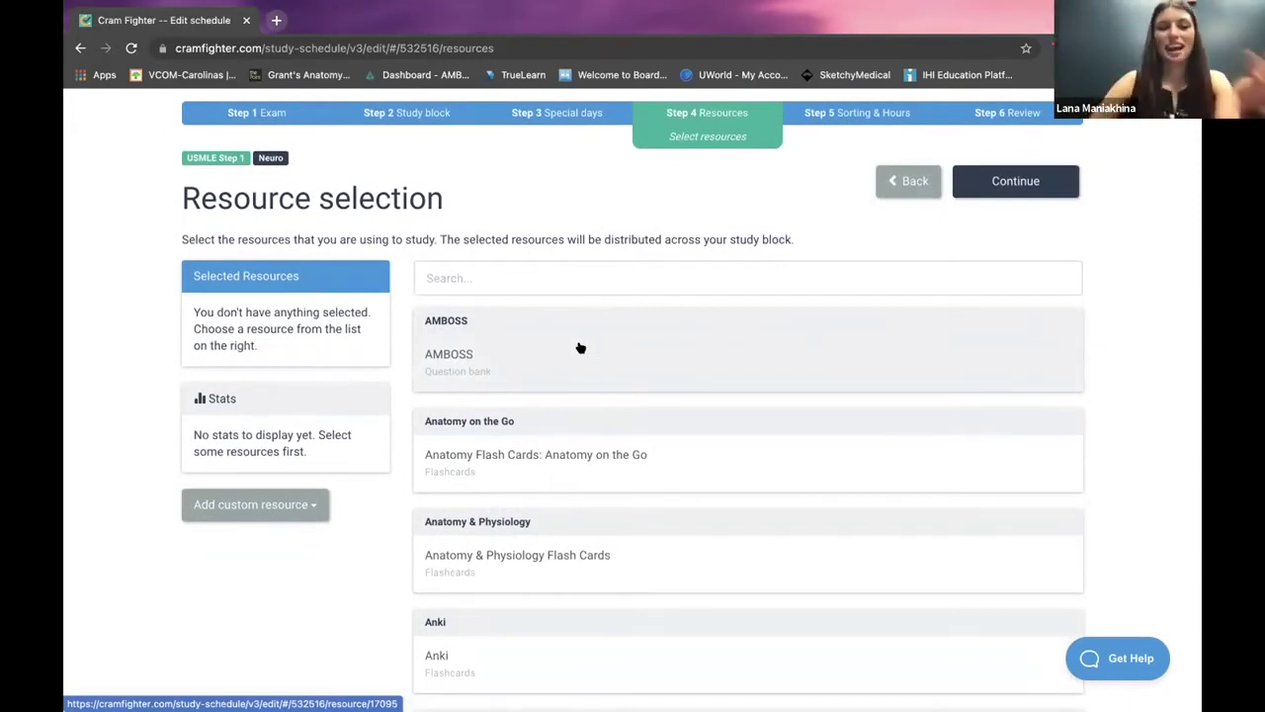
{"action": "left_click", "coordinate": [491, 364]}
{"action": "left_click", "coordinate": [338, 405]}
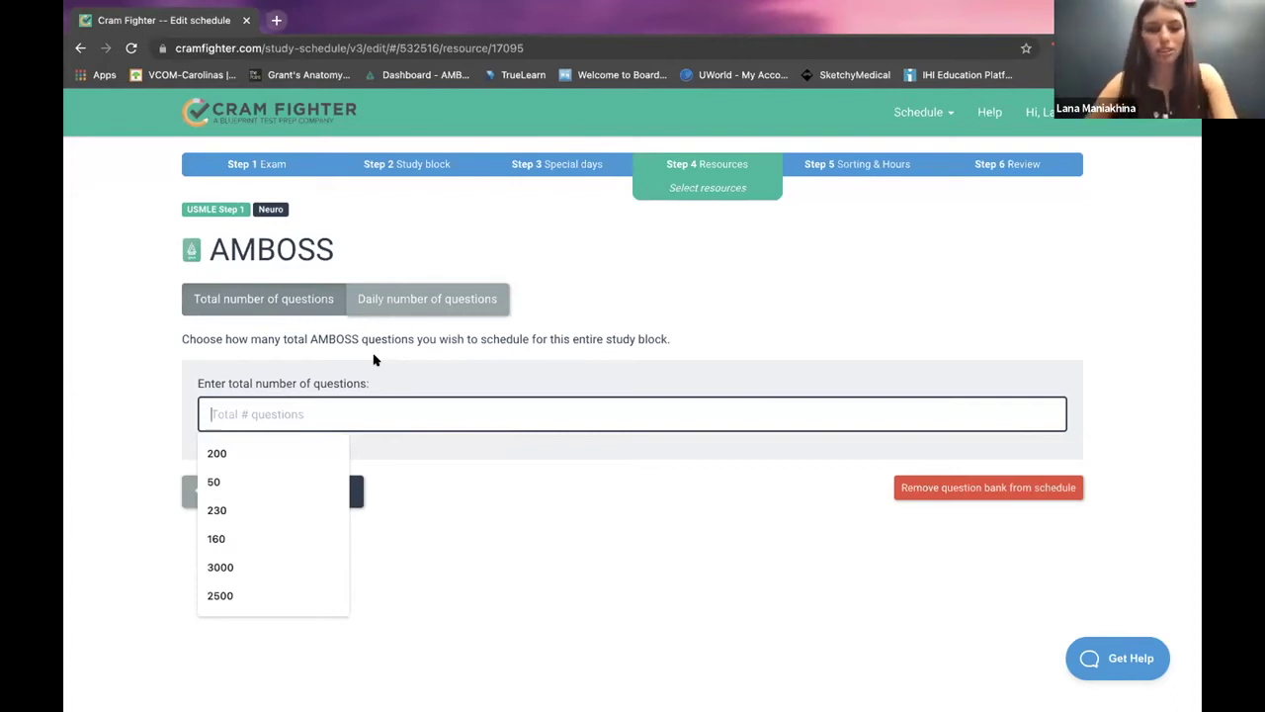
{"action": "type", "text": "45"}
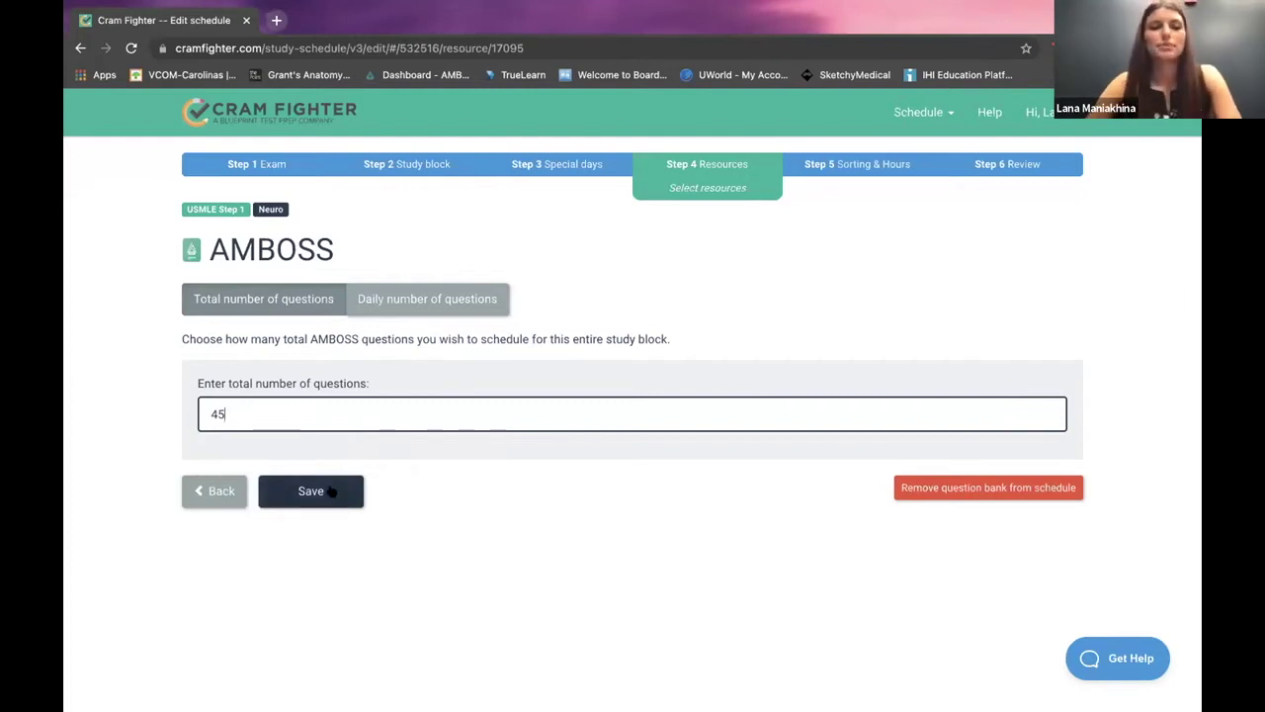
- Switch AMBOSS to a daily number of questions, set 15 for every Monday, and save the resource
{"action": "left_click", "coordinate": [434, 309]}
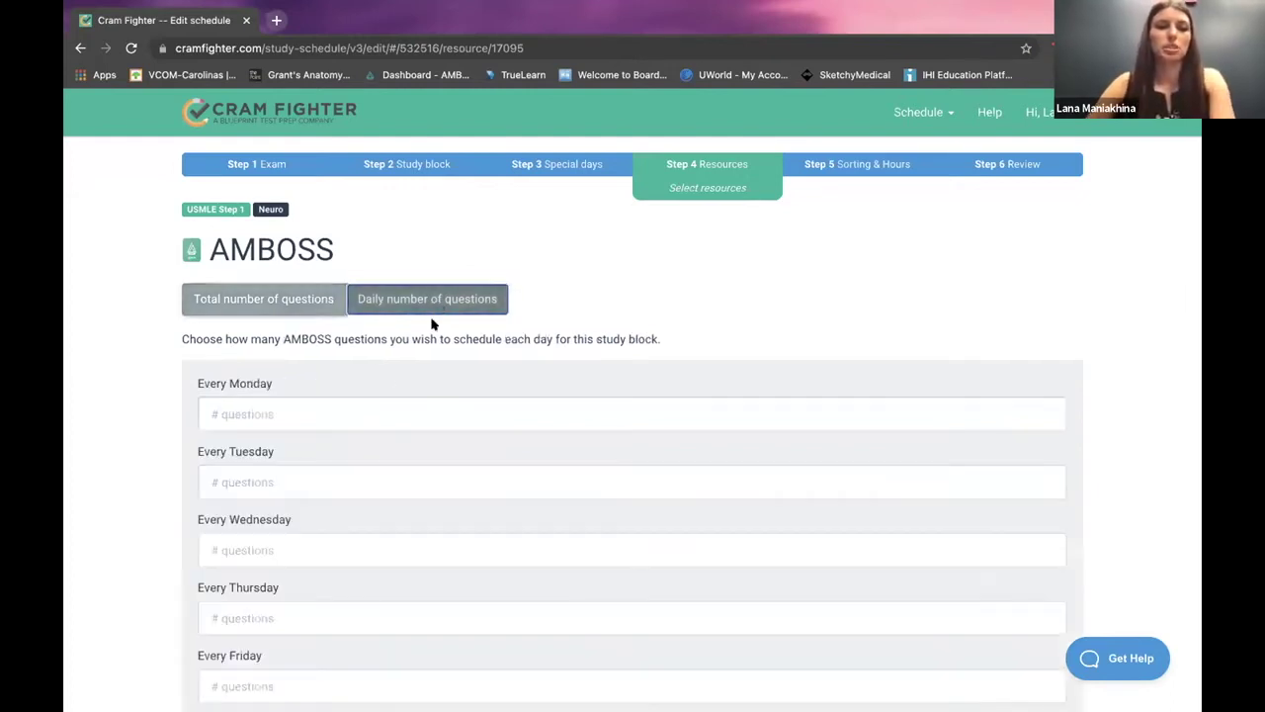
{"action": "scroll", "coordinate": [399, 376], "scroll_direction": "down", "scroll_amount": 3}
{"action": "scroll", "coordinate": [400, 375], "scroll_direction": "up", "scroll_amount": 1}
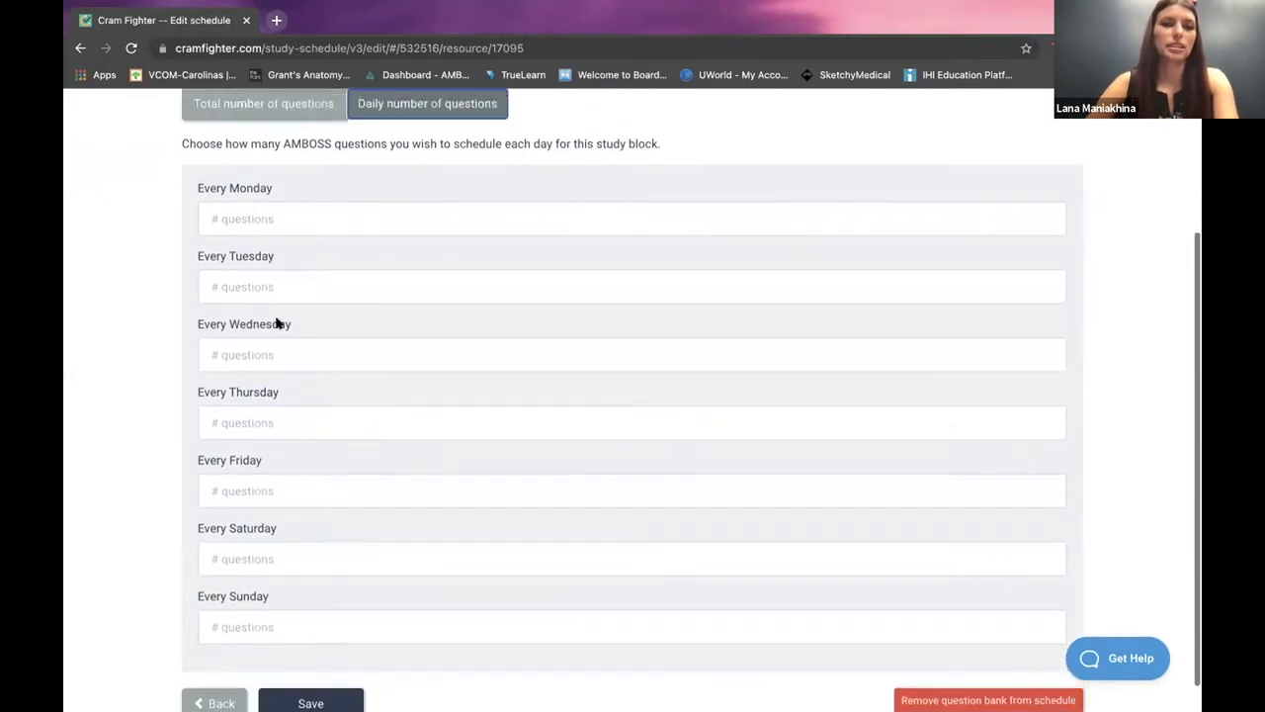
{"action": "left_click", "coordinate": [325, 213]}
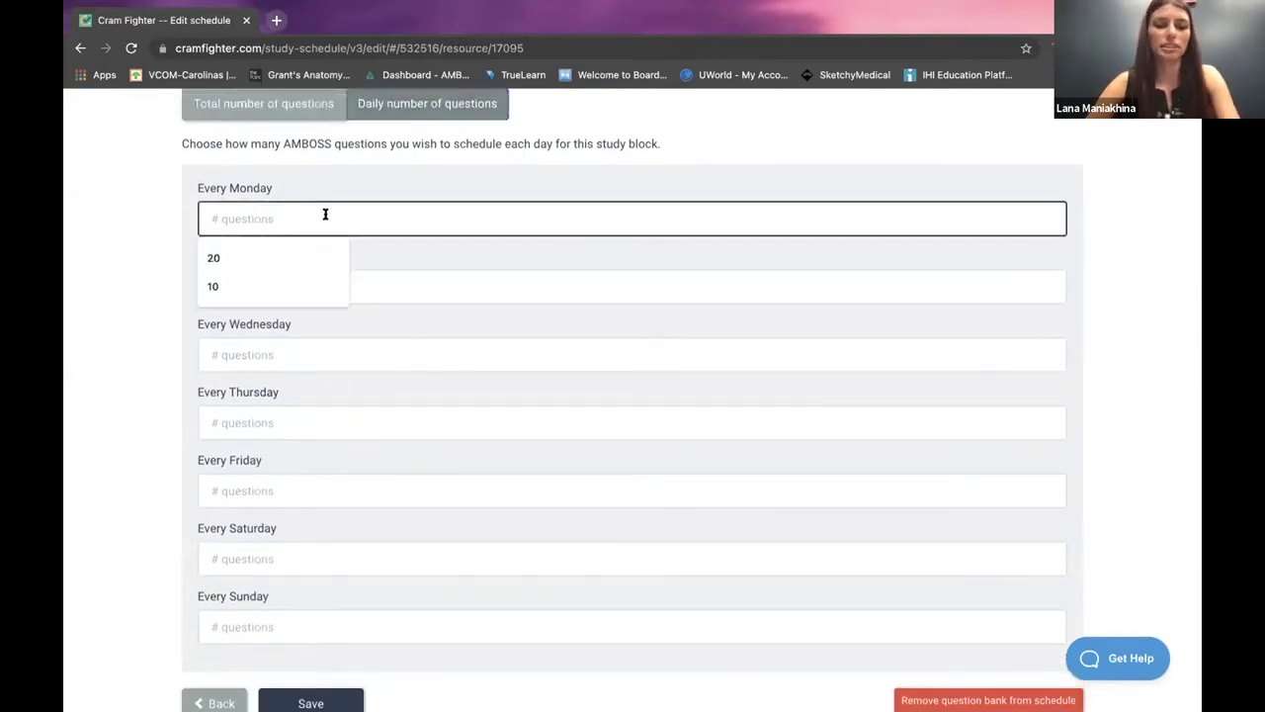
{"action": "type", "text": "15"}
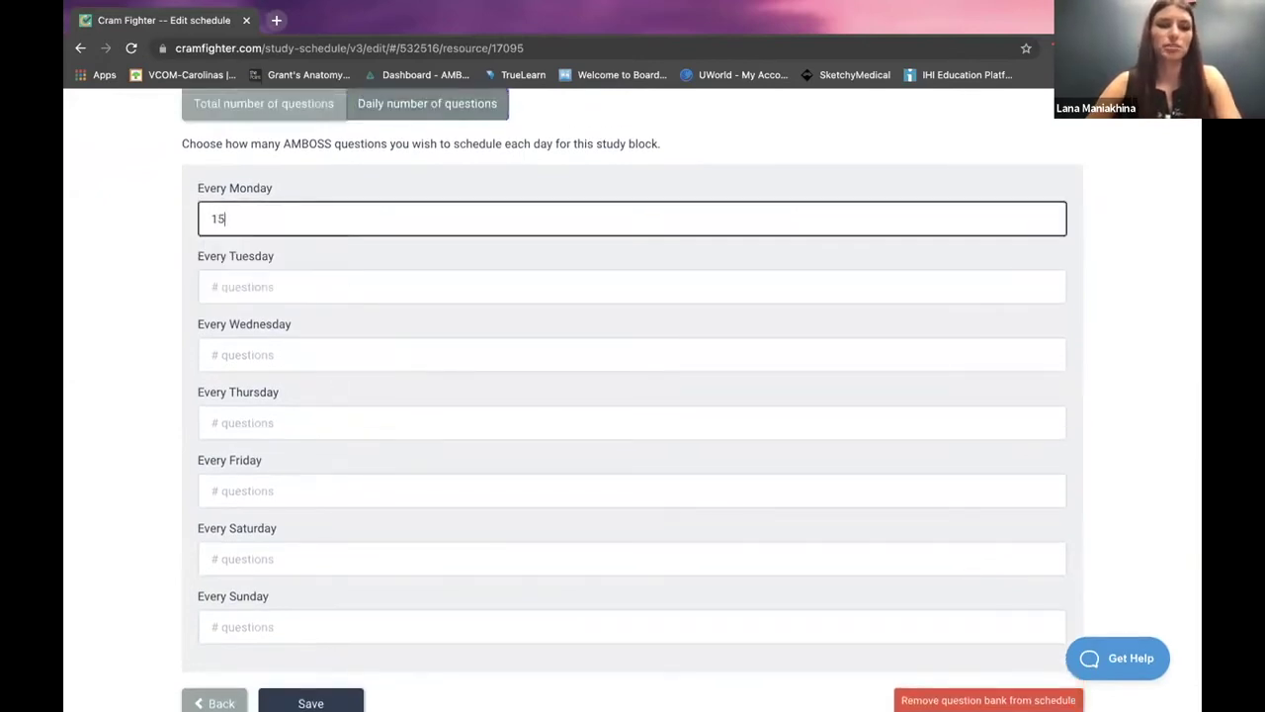
{"action": "left_click", "coordinate": [135, 312]}
{"action": "scroll", "coordinate": [135, 312], "scroll_direction": "down", "scroll_amount": 1}
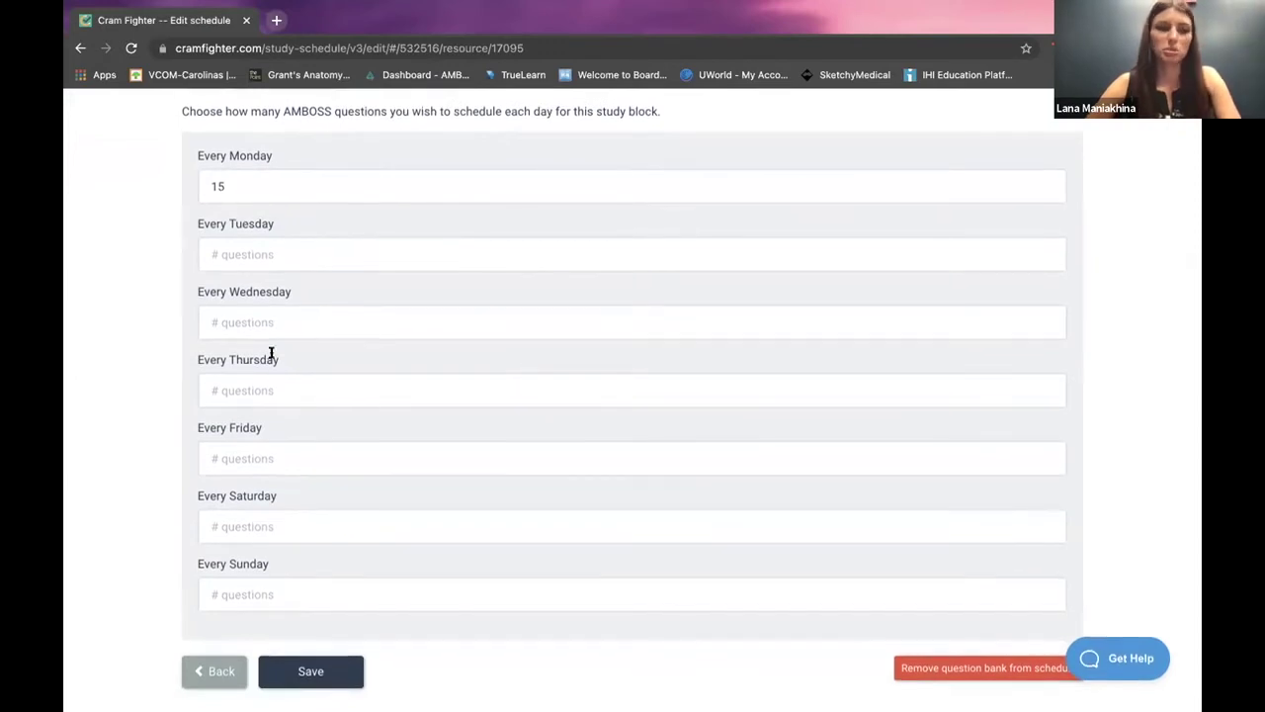
{"action": "left_click", "coordinate": [314, 671]}
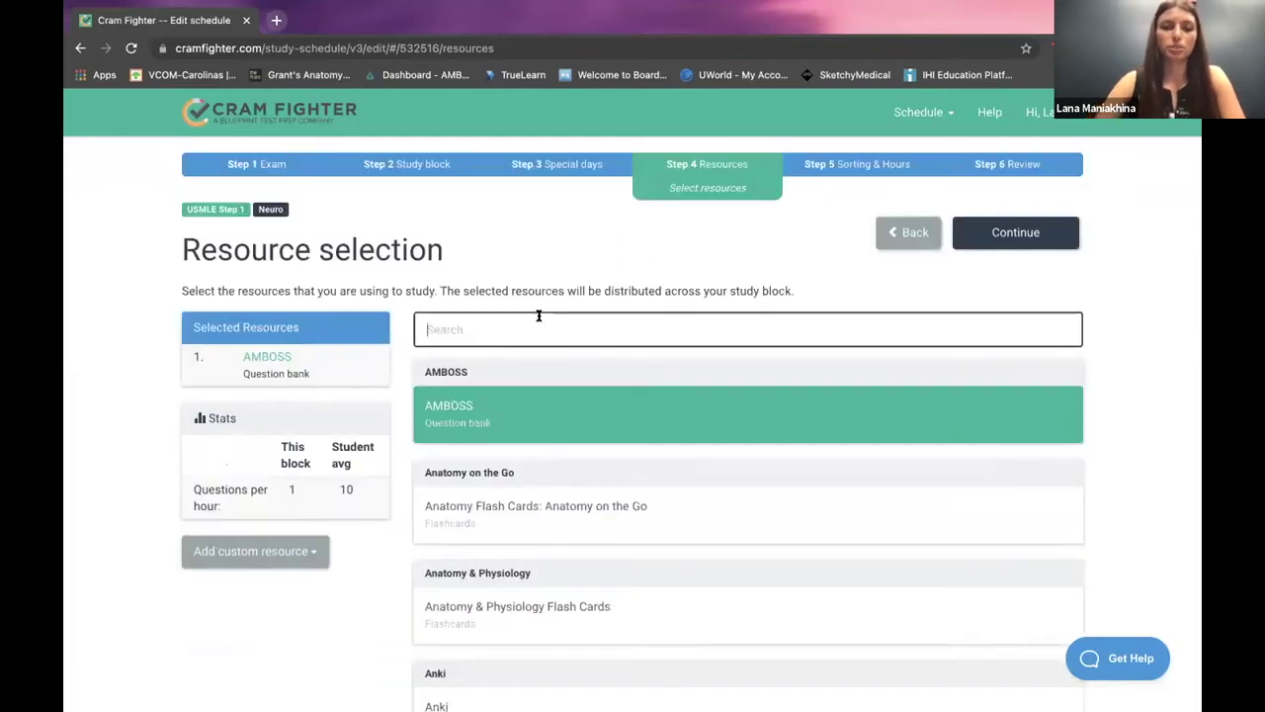
- Search the resources for uworld, open the UWorld question bank and switch it to a daily number of questions
{"action": "type", "text": "uworld"}
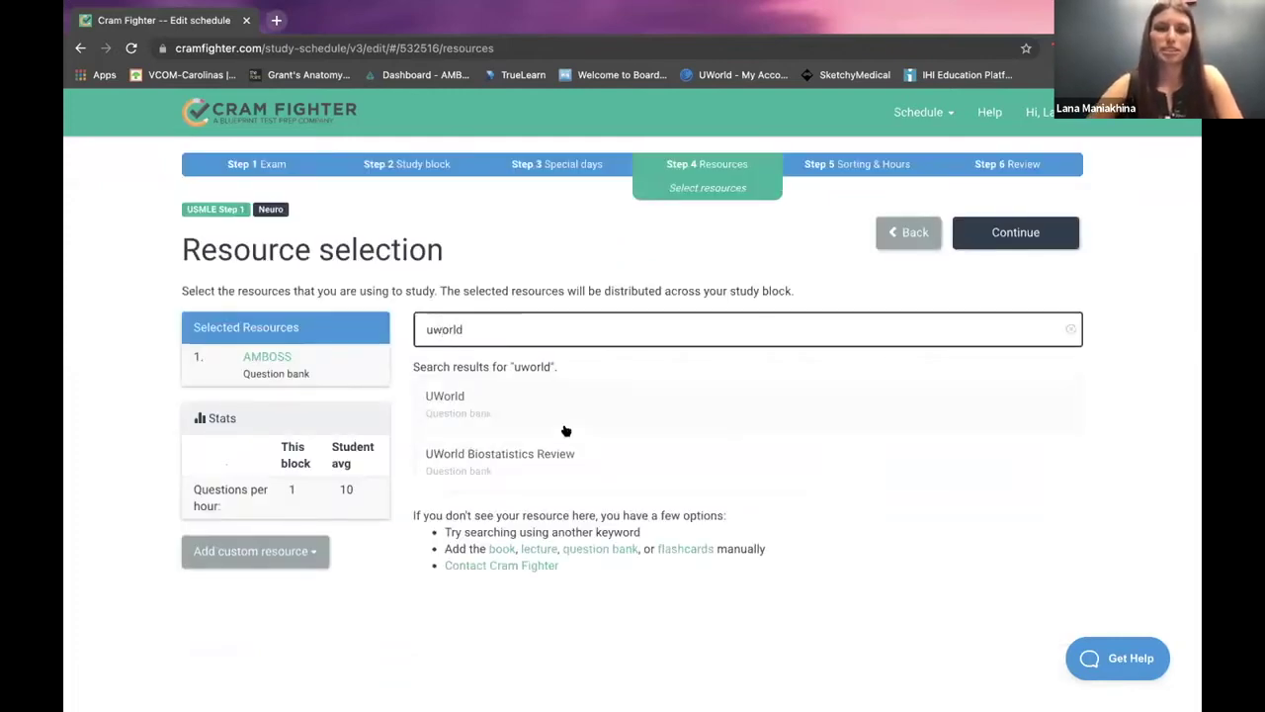
{"action": "left_click", "coordinate": [531, 405]}
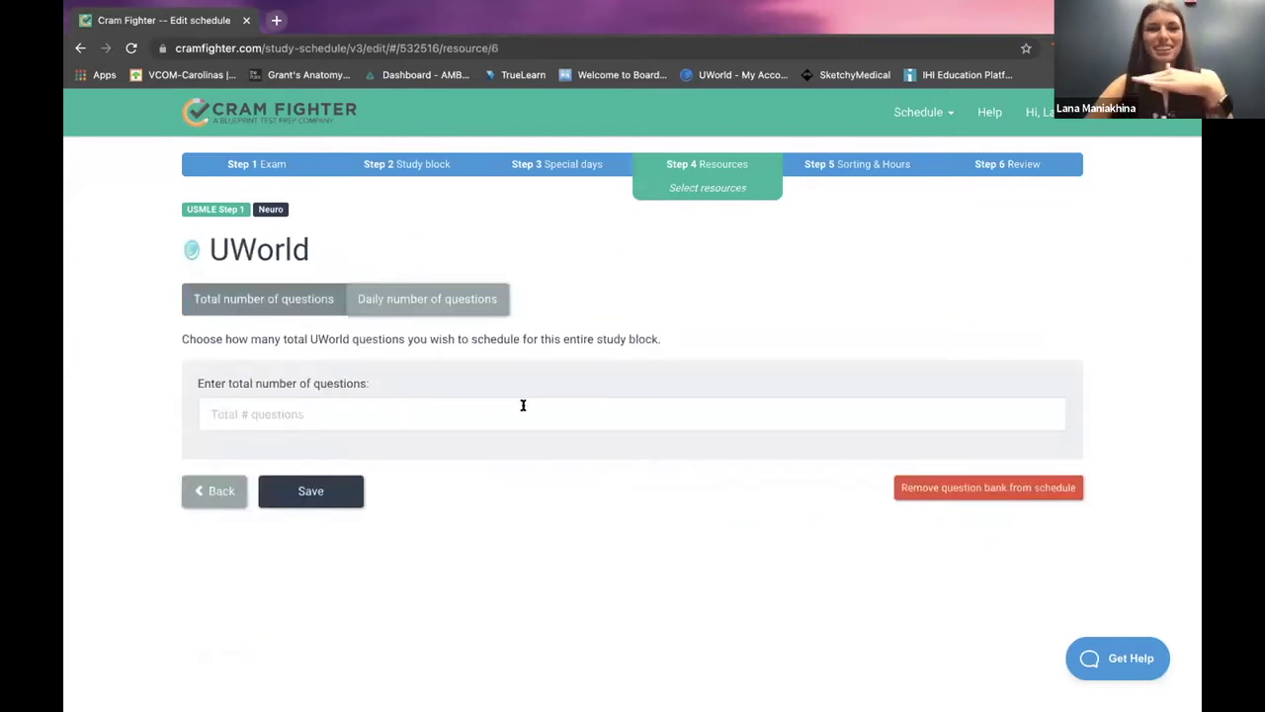
{"action": "left_click", "coordinate": [522, 406]}
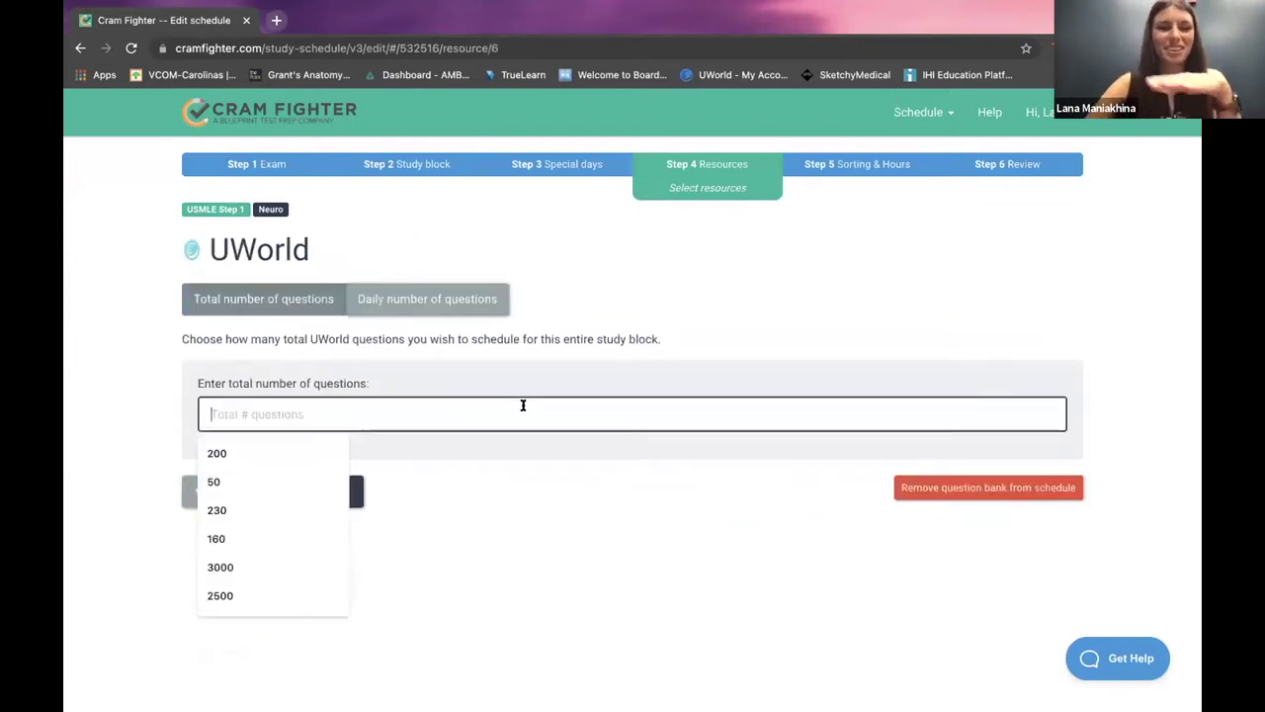
{"action": "left_click", "coordinate": [450, 299]}
{"action": "scroll", "coordinate": [405, 435], "scroll_direction": "down", "scroll_amount": 2}
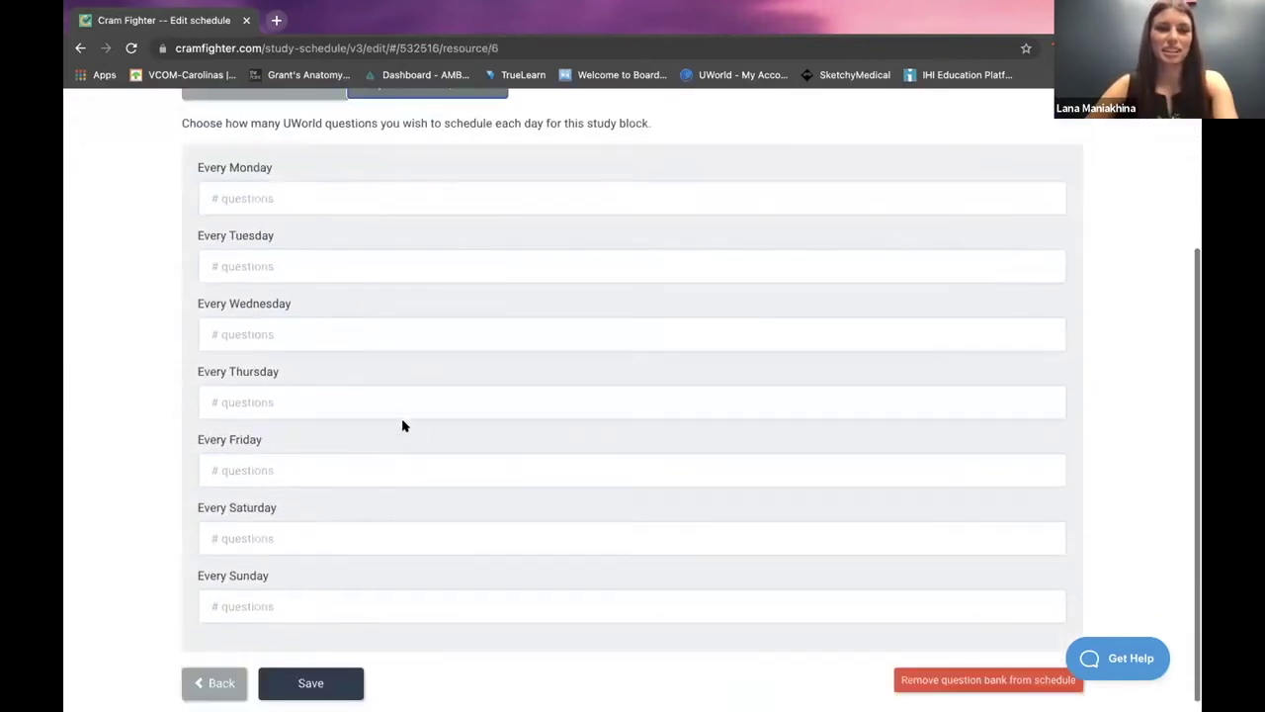
- Set 10 UWorld questions for every Tuesday, Thursday and Saturday, and save the resource
{"action": "left_click", "coordinate": [372, 266]}
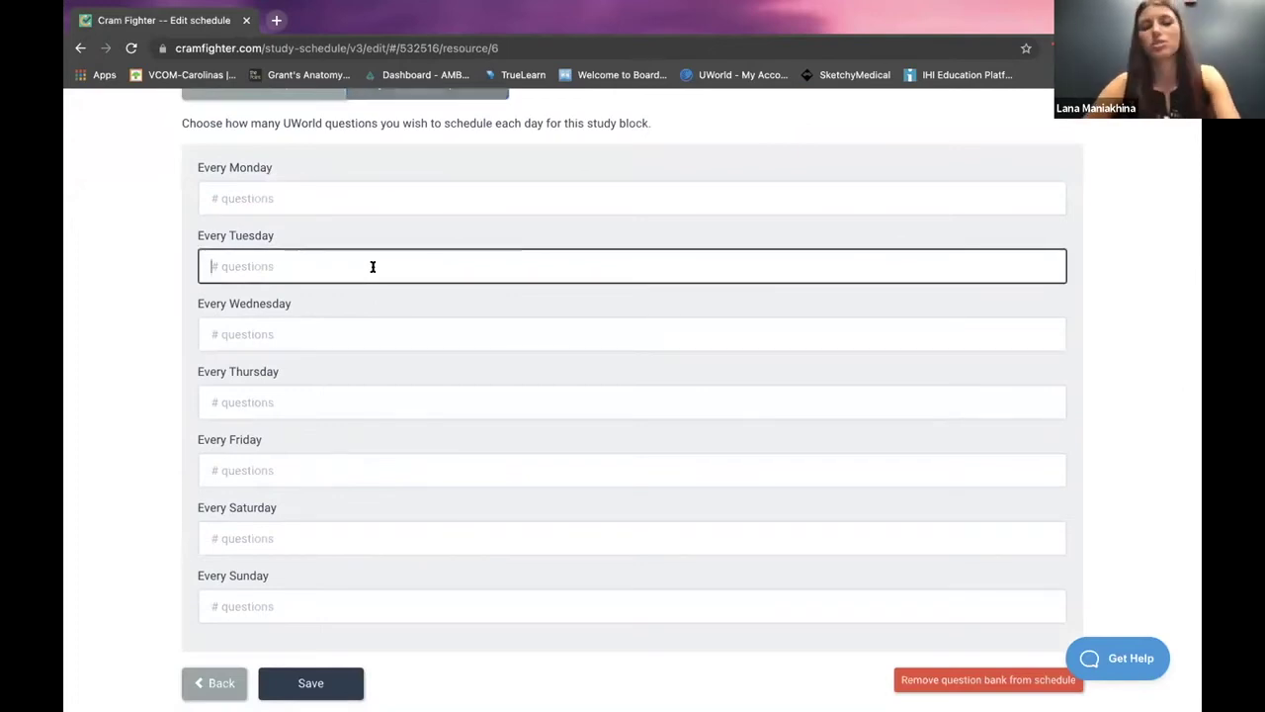
{"action": "type", "text": "10"}
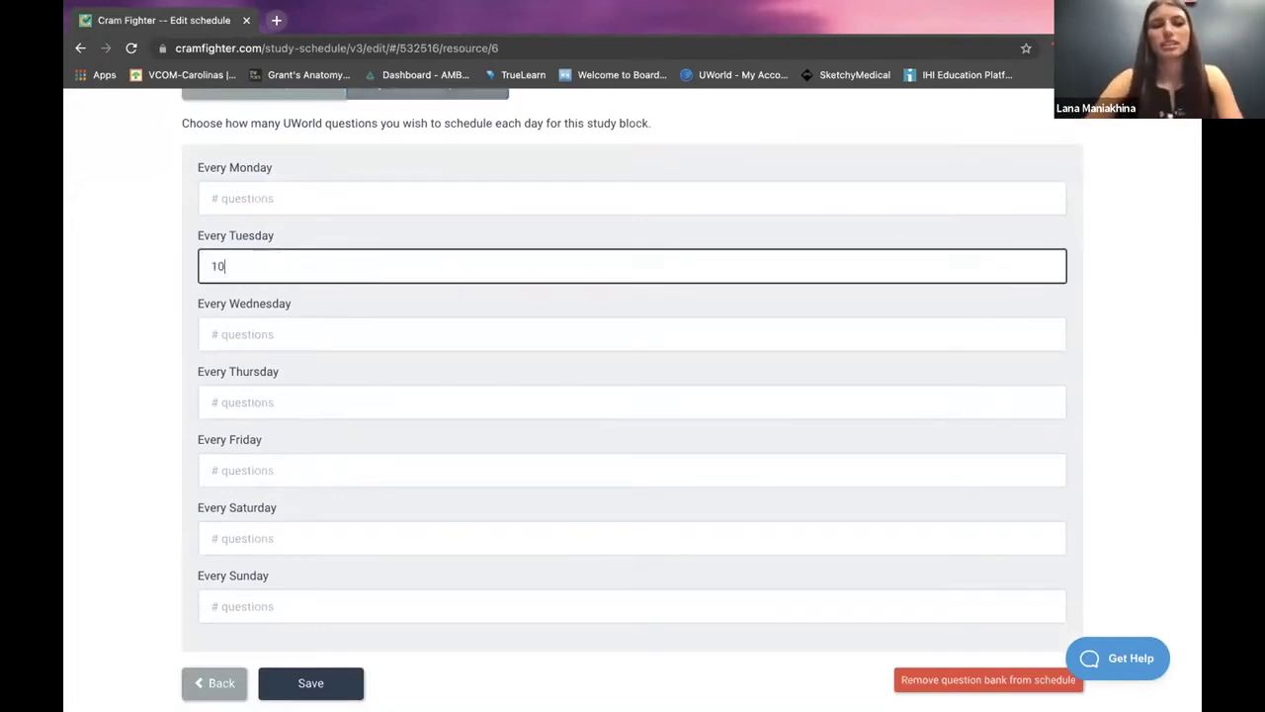
{"action": "left_click", "coordinate": [301, 402]}
{"action": "type", "text": "10"}
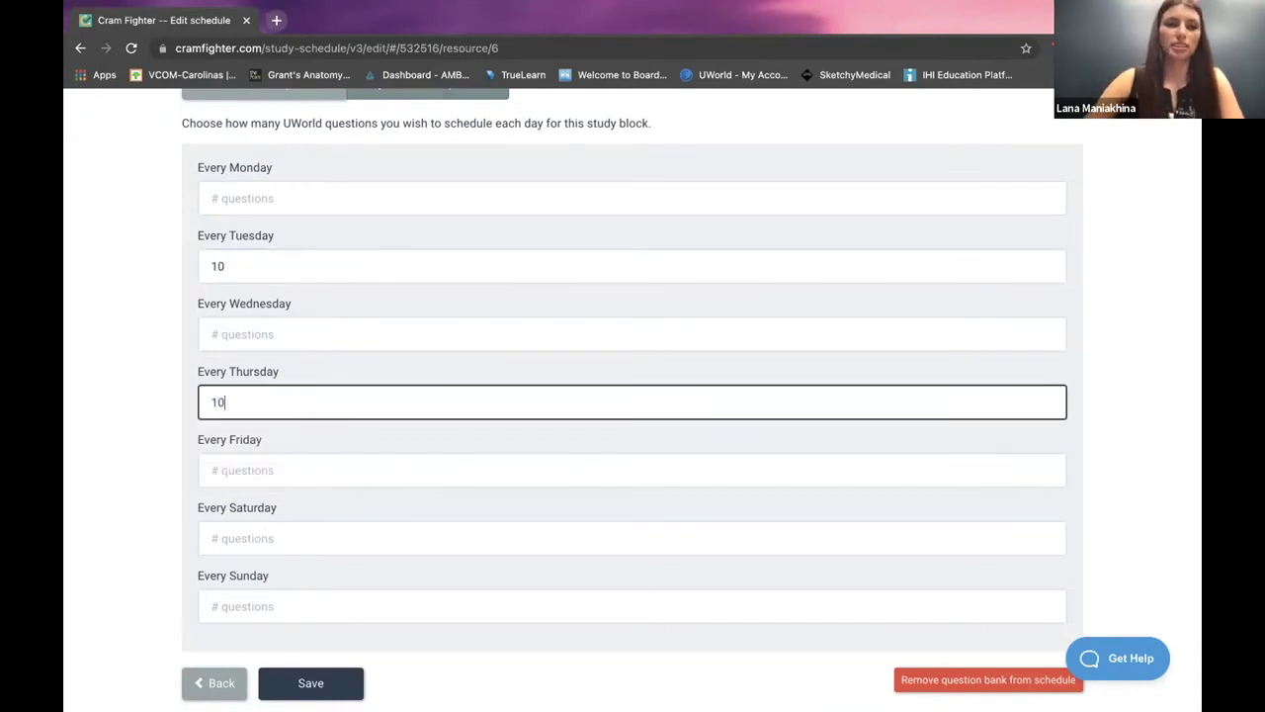
{"action": "left_click", "coordinate": [296, 538]}
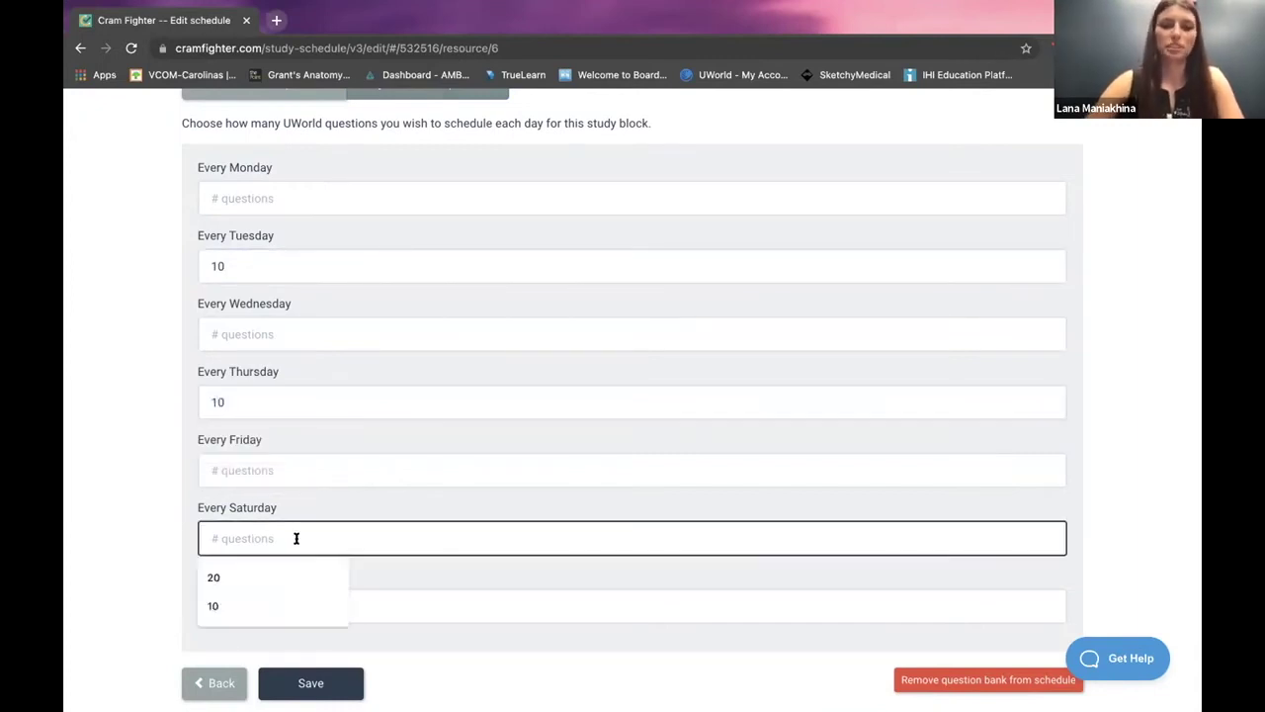
{"action": "type", "text": "10"}
{"action": "left_click", "coordinate": [332, 682]}
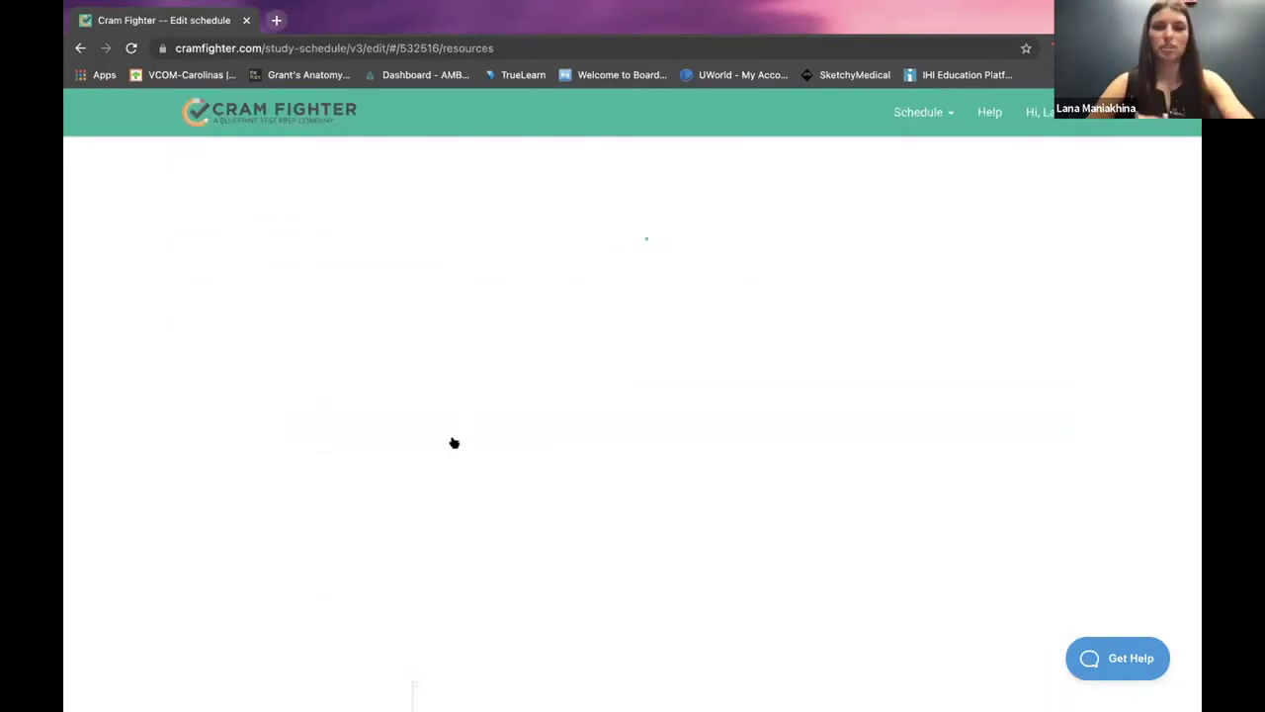
- Search the resources for Boards and Beyond and open that lecture resource
{"action": "left_click", "coordinate": [512, 323]}
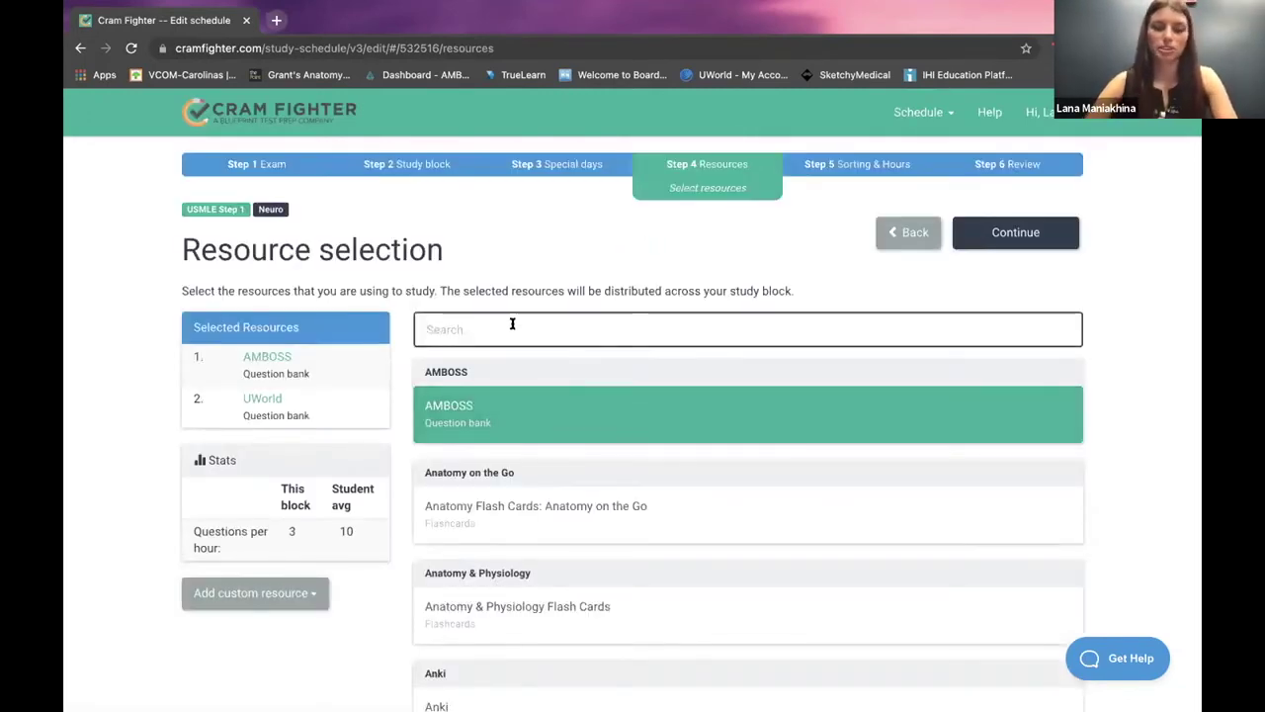
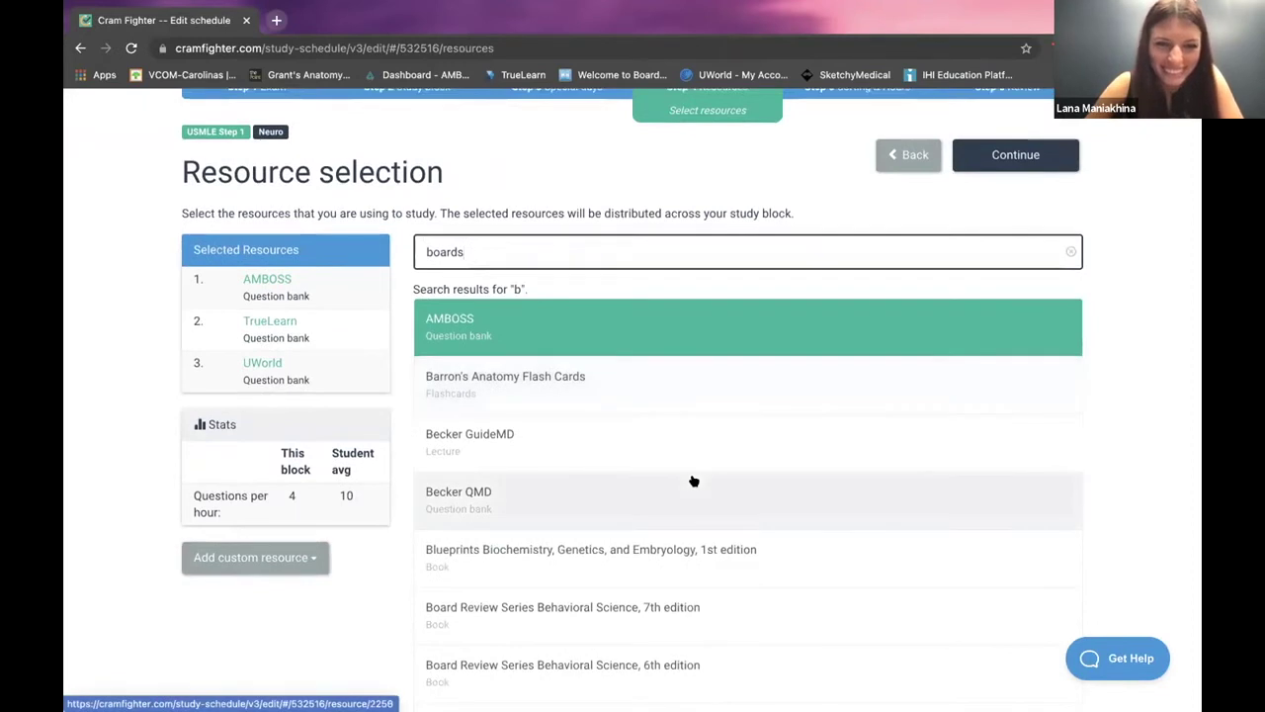
{"action": "scroll", "coordinate": [694, 480], "scroll_direction": "down", "scroll_amount": 1}
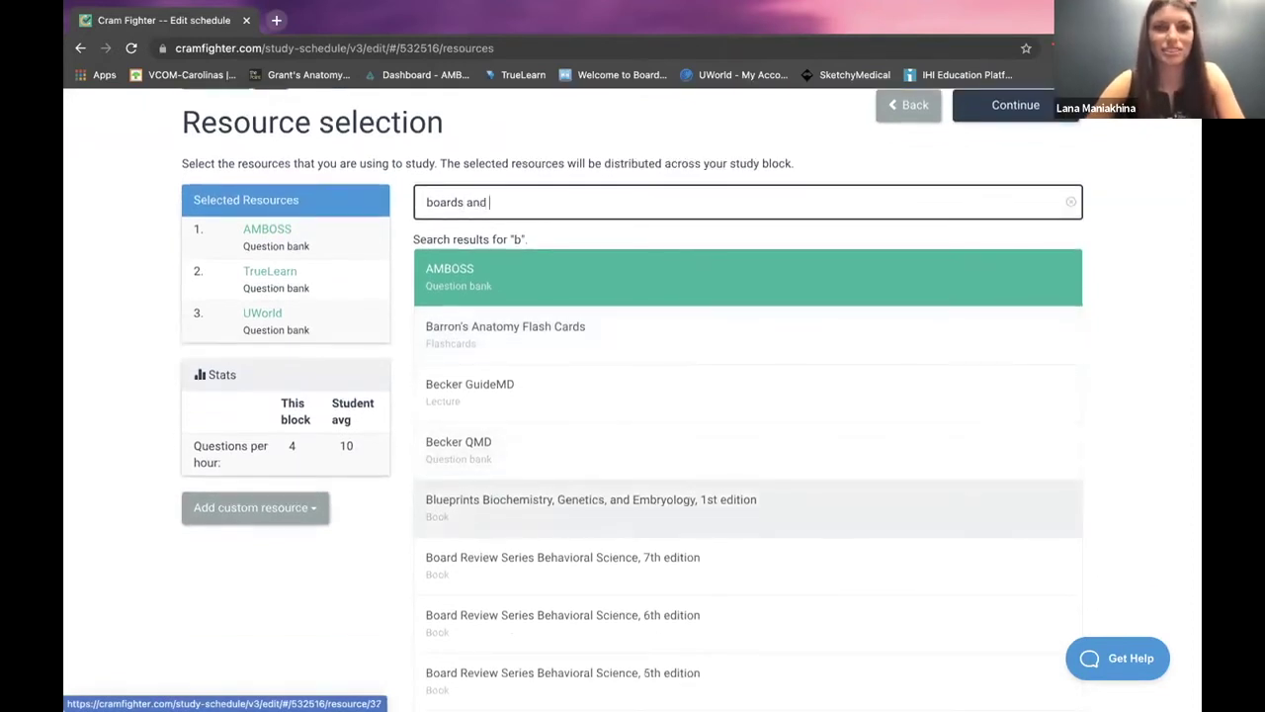
{"action": "left_click", "coordinate": [581, 419]}
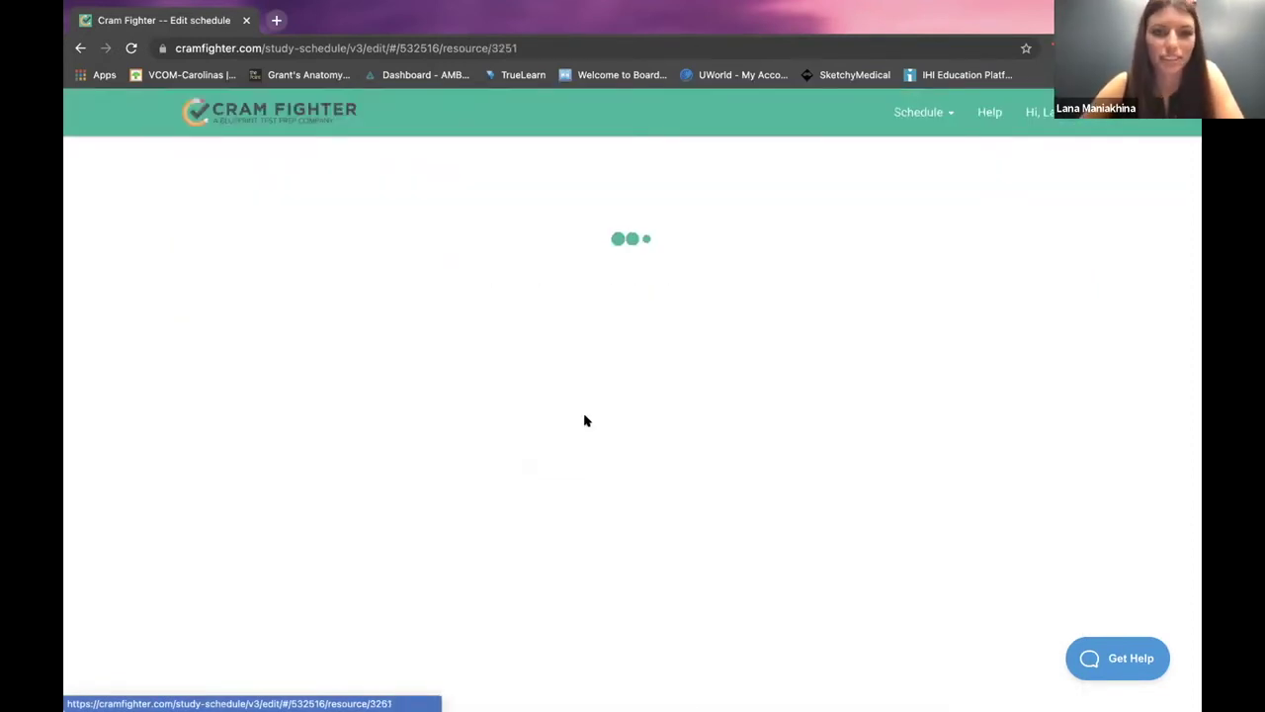
- Select the Boards and Beyond Neurology lectures from Cells of the Nervous System through Intracranial Bleeding
{"action": "scroll", "coordinate": [494, 389], "scroll_direction": "down", "scroll_amount": 5}
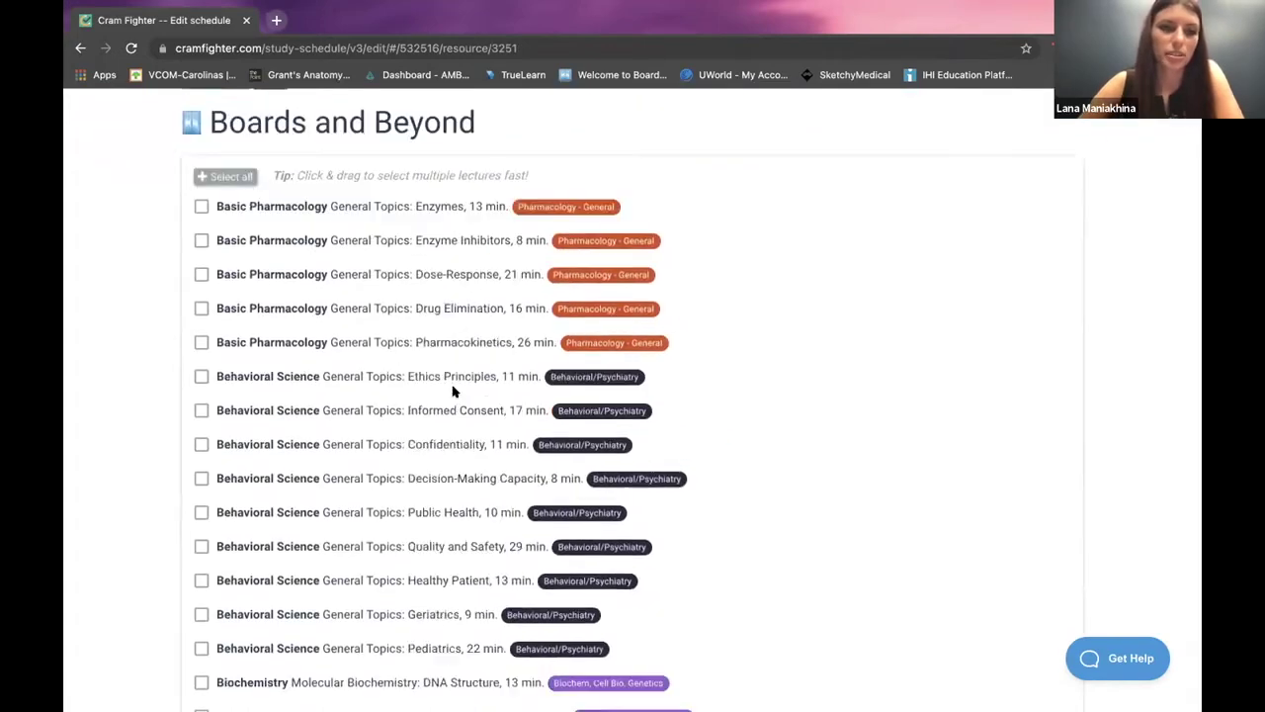
{"action": "scroll", "coordinate": [453, 391], "scroll_direction": "down", "scroll_amount": 4}
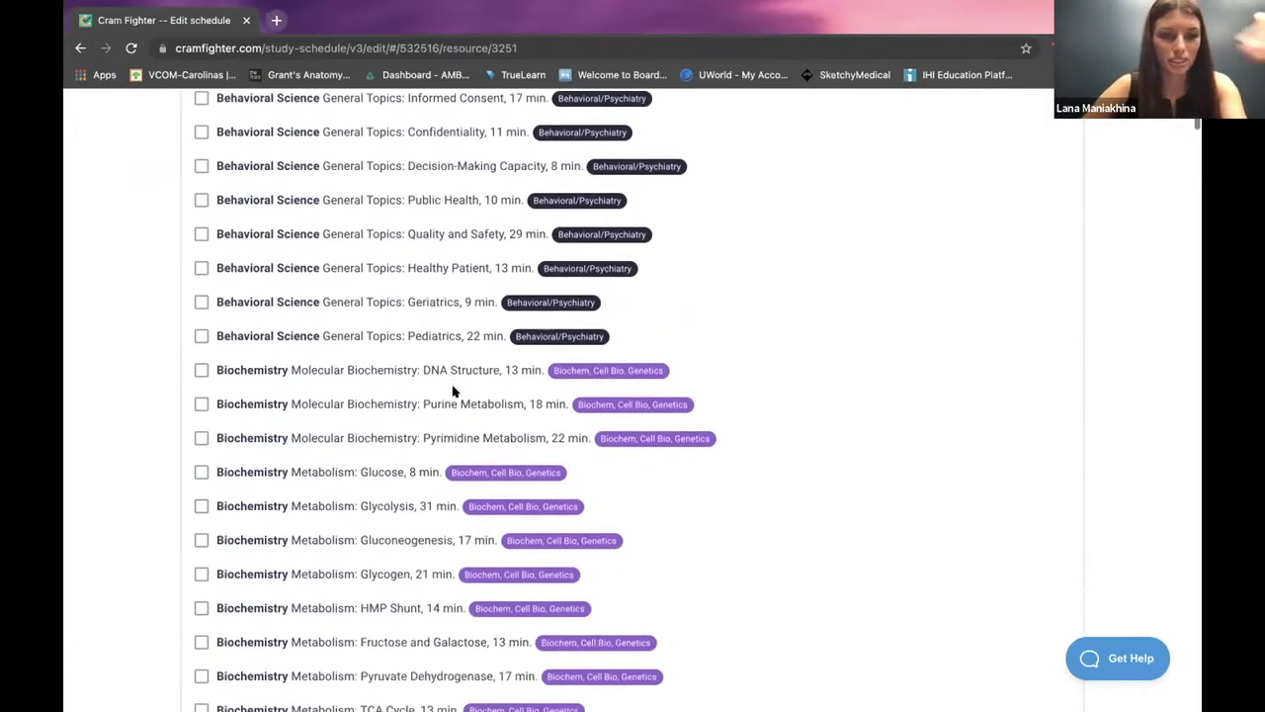
{"action": "scroll", "coordinate": [453, 390], "scroll_direction": "down", "scroll_amount": 8}
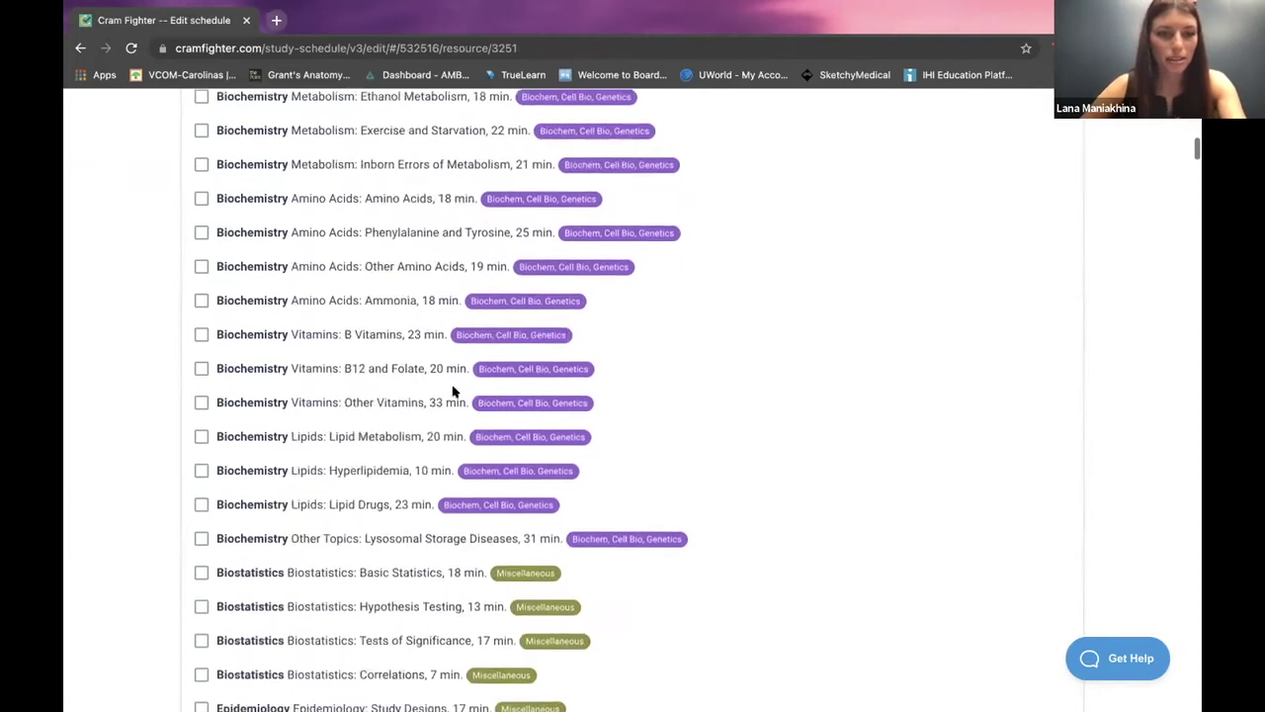
{"action": "scroll", "coordinate": [454, 392], "scroll_direction": "down", "scroll_amount": 15}
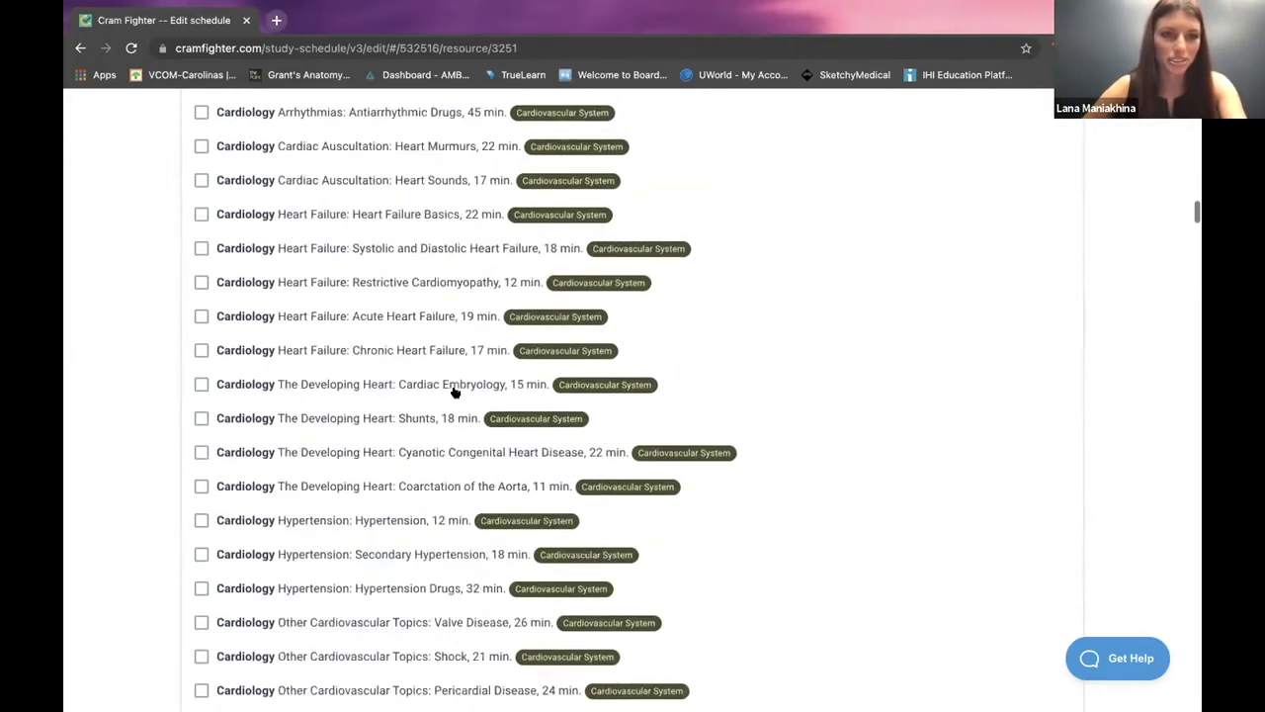
{"action": "scroll", "coordinate": [455, 392], "scroll_direction": "down", "scroll_amount": 20}
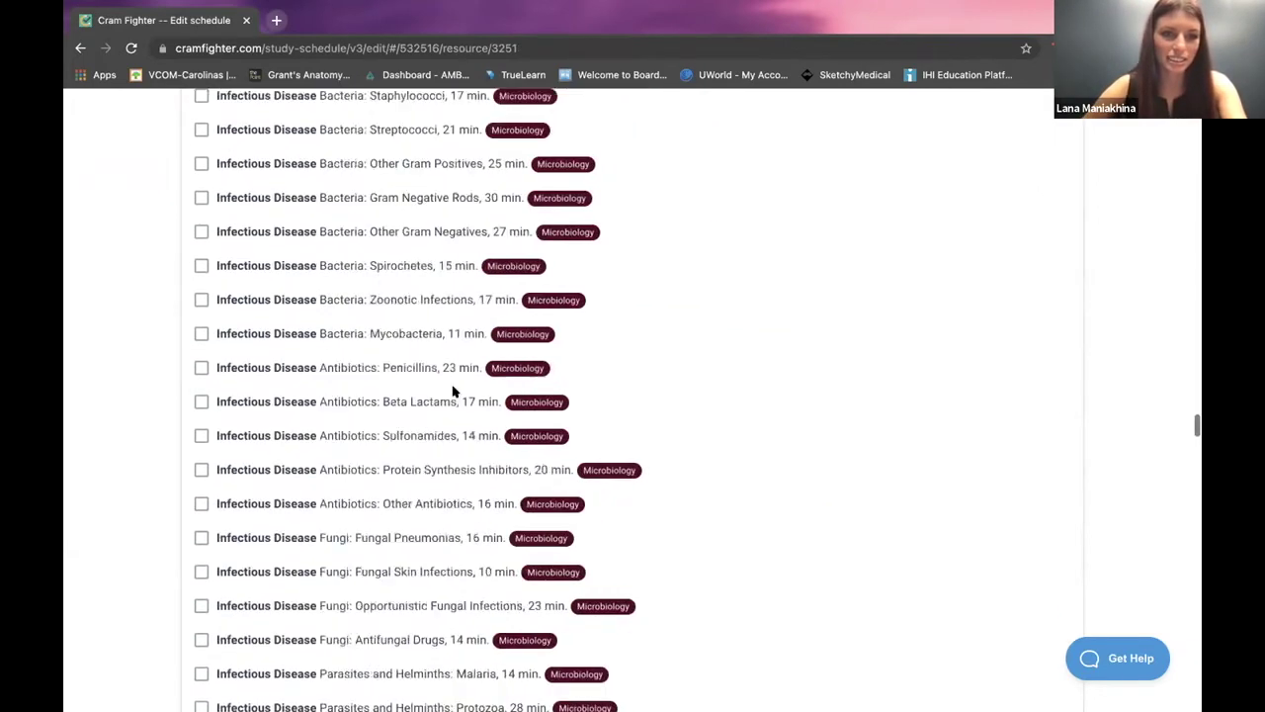
{"action": "scroll", "coordinate": [452, 391], "scroll_direction": "down", "scroll_amount": 12}
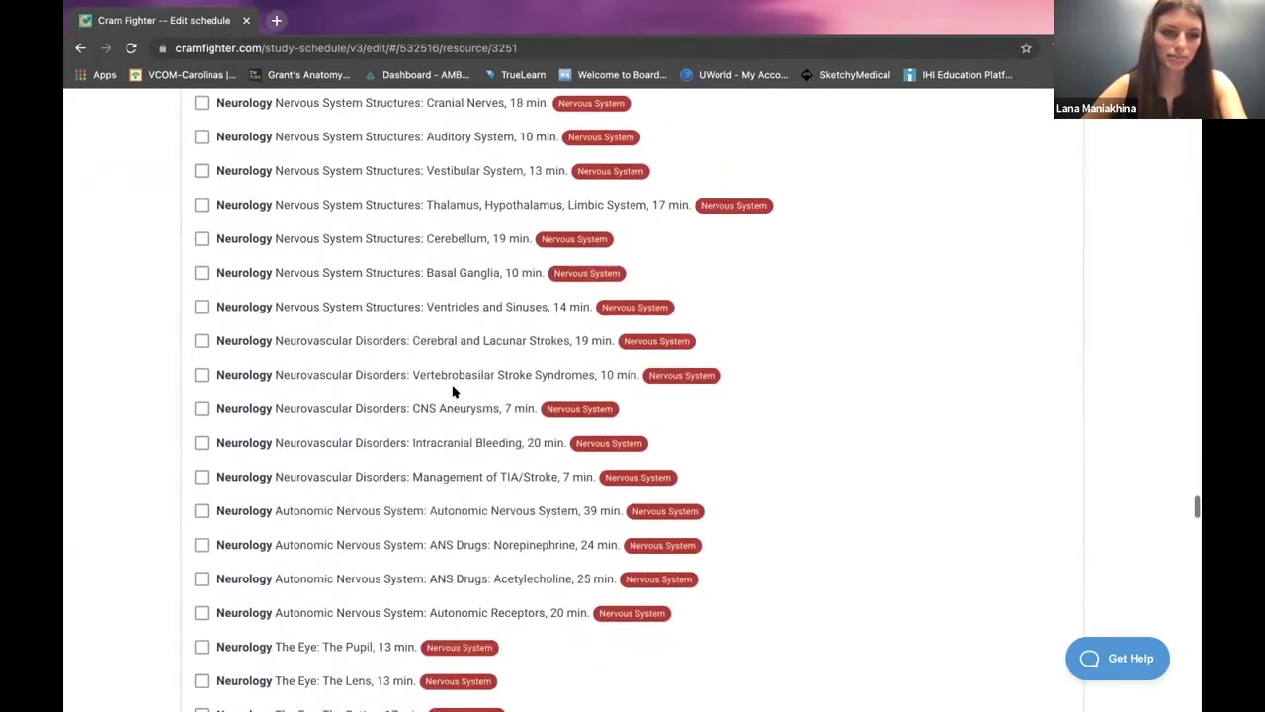
{"action": "scroll", "coordinate": [452, 390], "scroll_direction": "up", "scroll_amount": 3}
{"action": "scroll", "coordinate": [453, 391], "scroll_direction": "up", "scroll_amount": 3}
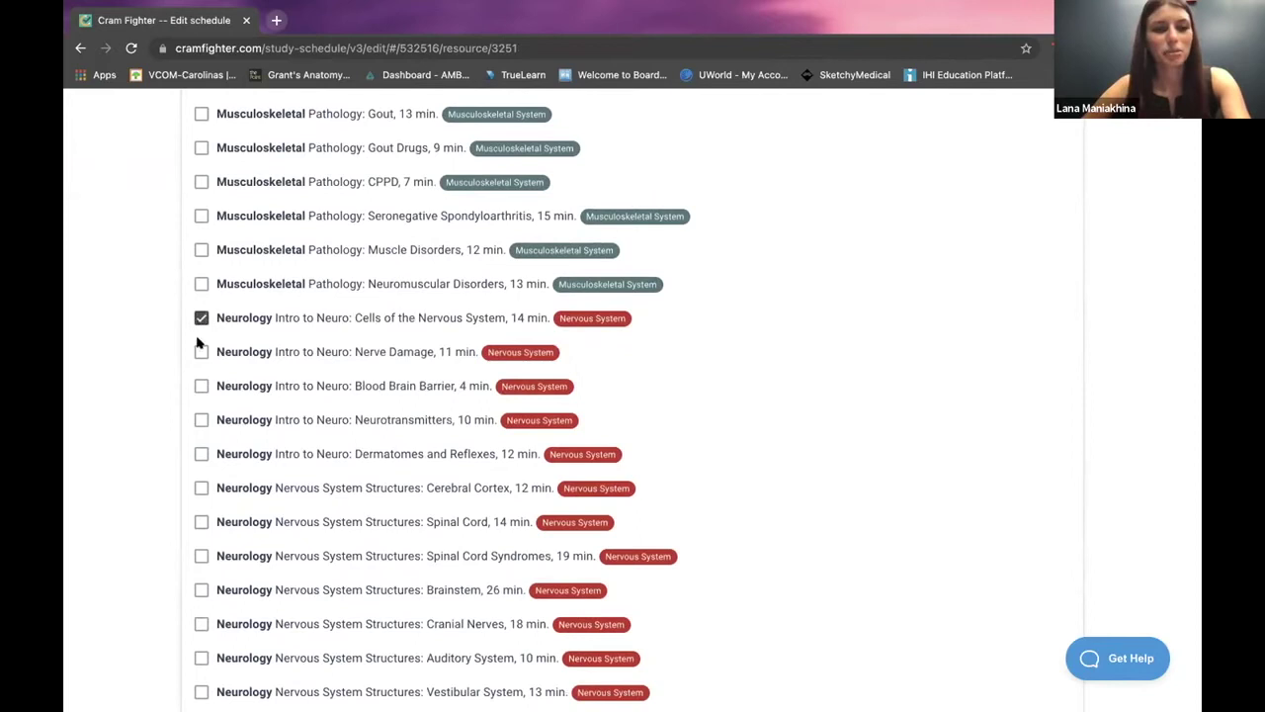
{"action": "scroll", "coordinate": [203, 550], "scroll_direction": "down", "scroll_amount": 3}
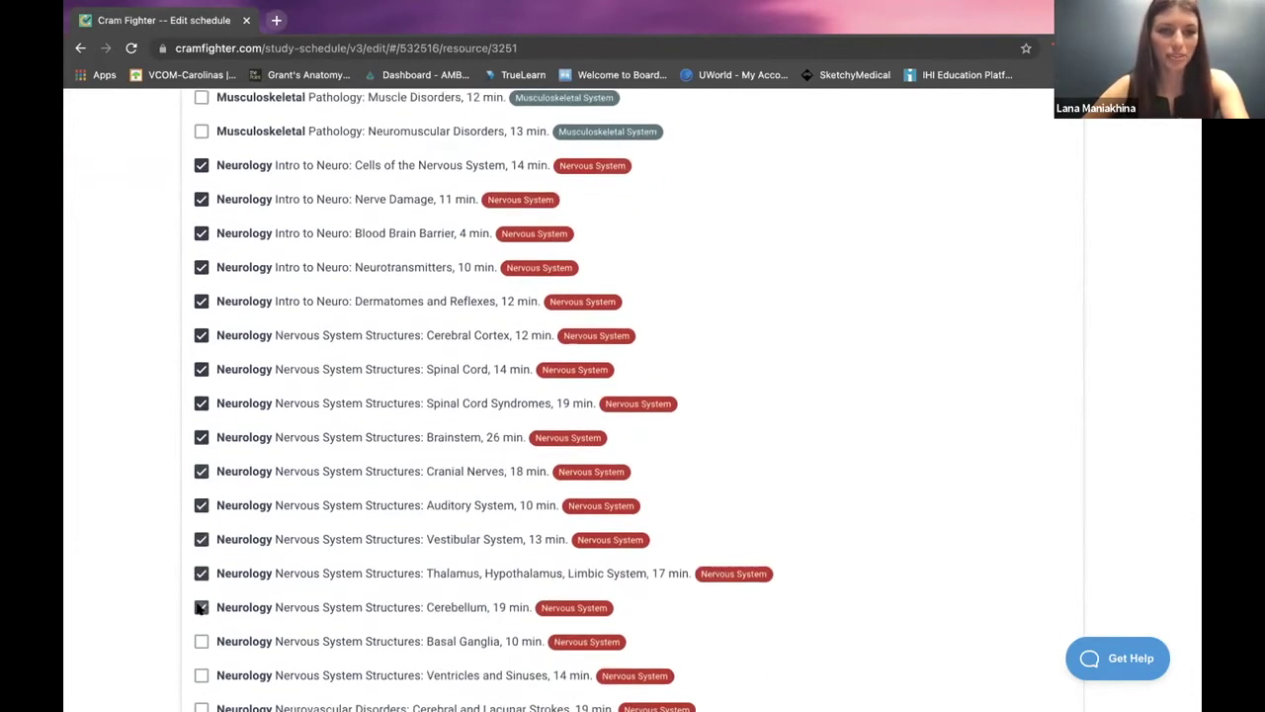
{"action": "scroll", "coordinate": [201, 608], "scroll_direction": "down", "scroll_amount": 3}
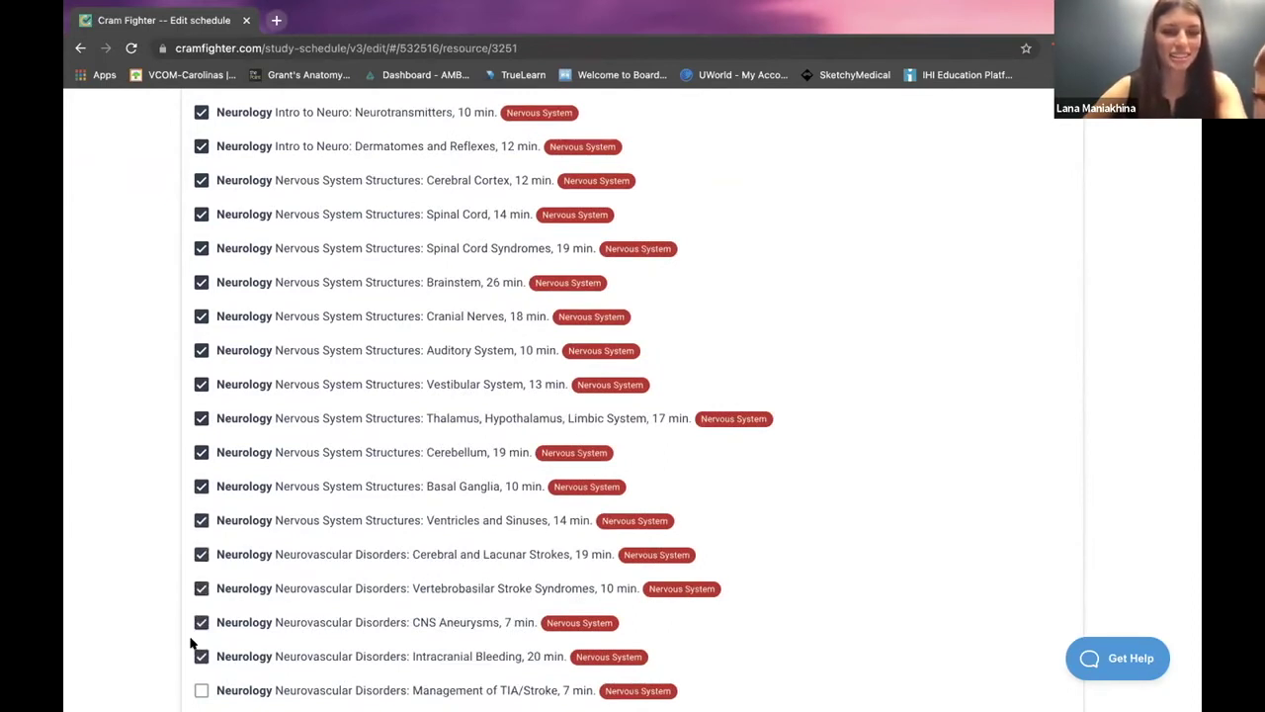
- Add the Management of TIA/Stroke lecture, all Autonomic Nervous System lectures and The Pupil to the selection
{"action": "scroll", "coordinate": [192, 641], "scroll_direction": "down", "scroll_amount": 4}
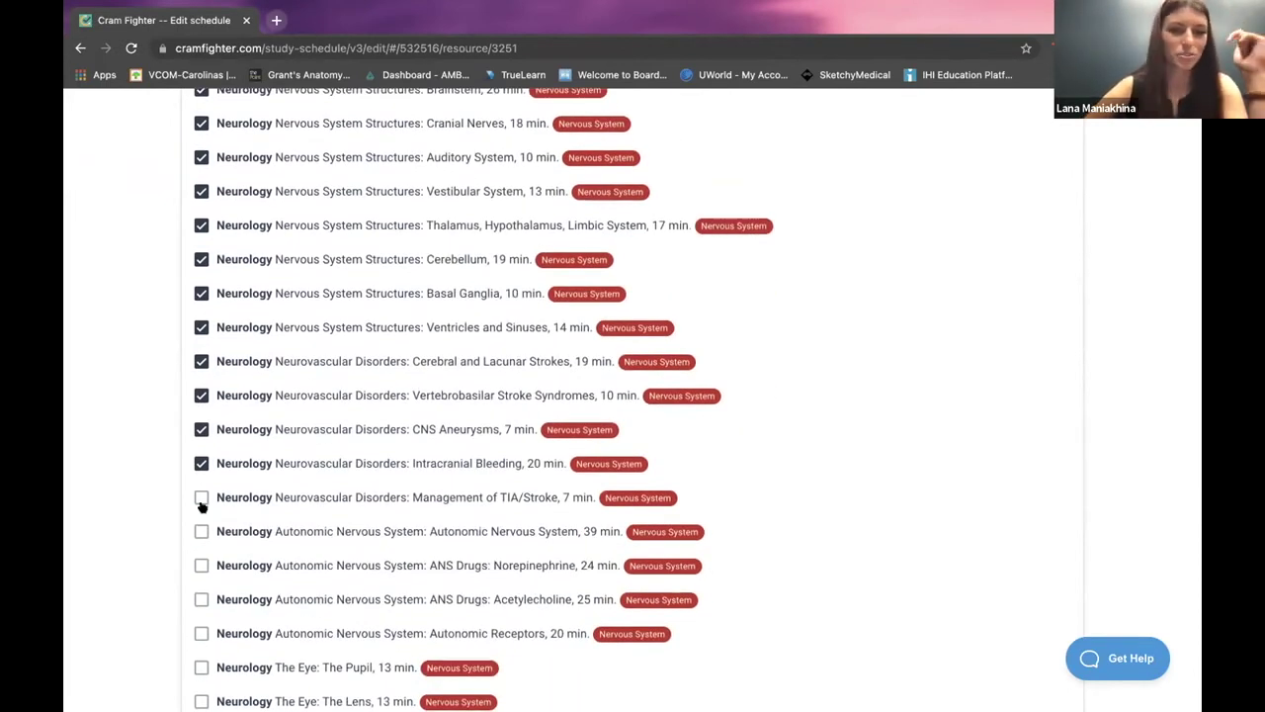
{"action": "left_click", "coordinate": [201, 531]}
{"action": "left_click", "coordinate": [201, 565]}
{"action": "left_click", "coordinate": [201, 598]}
{"action": "left_click", "coordinate": [201, 632]}
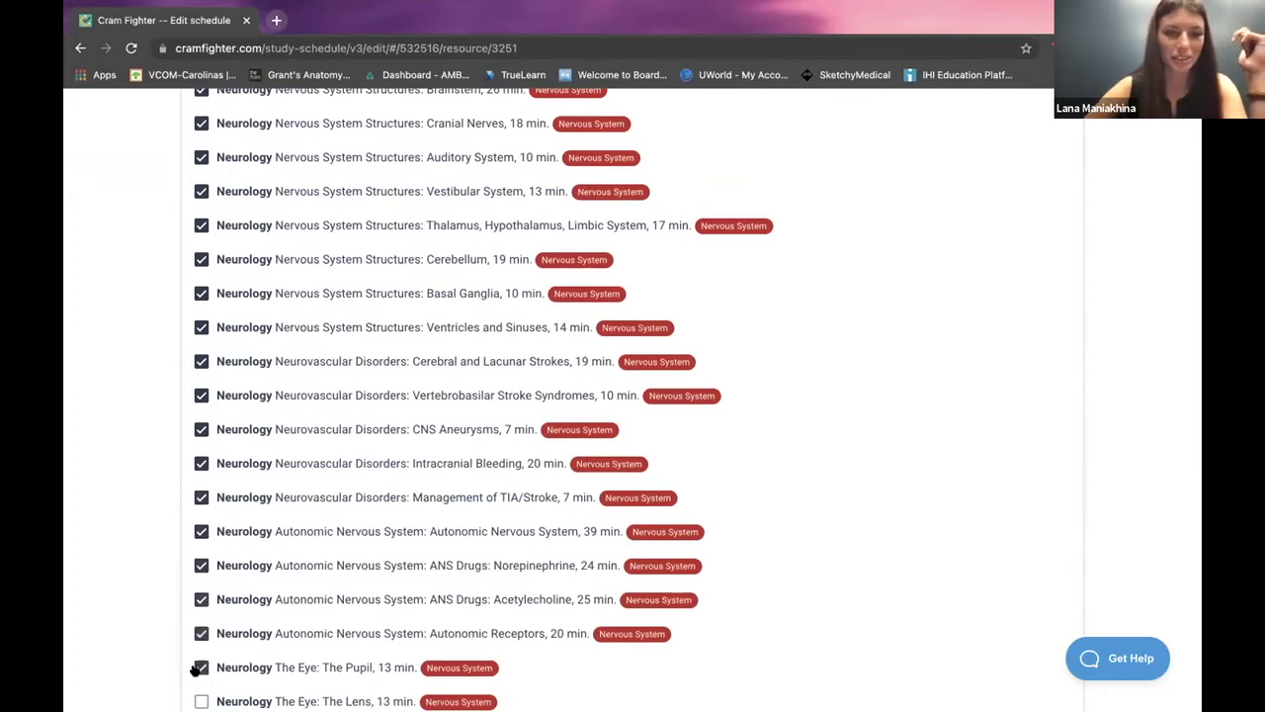
- Select the remaining Eye lectures, from The Lens through Glaucoma, and the General Anesthesia lecture
{"action": "scroll", "coordinate": [196, 669], "scroll_direction": "down", "scroll_amount": 3}
{"action": "left_click", "coordinate": [199, 673]}
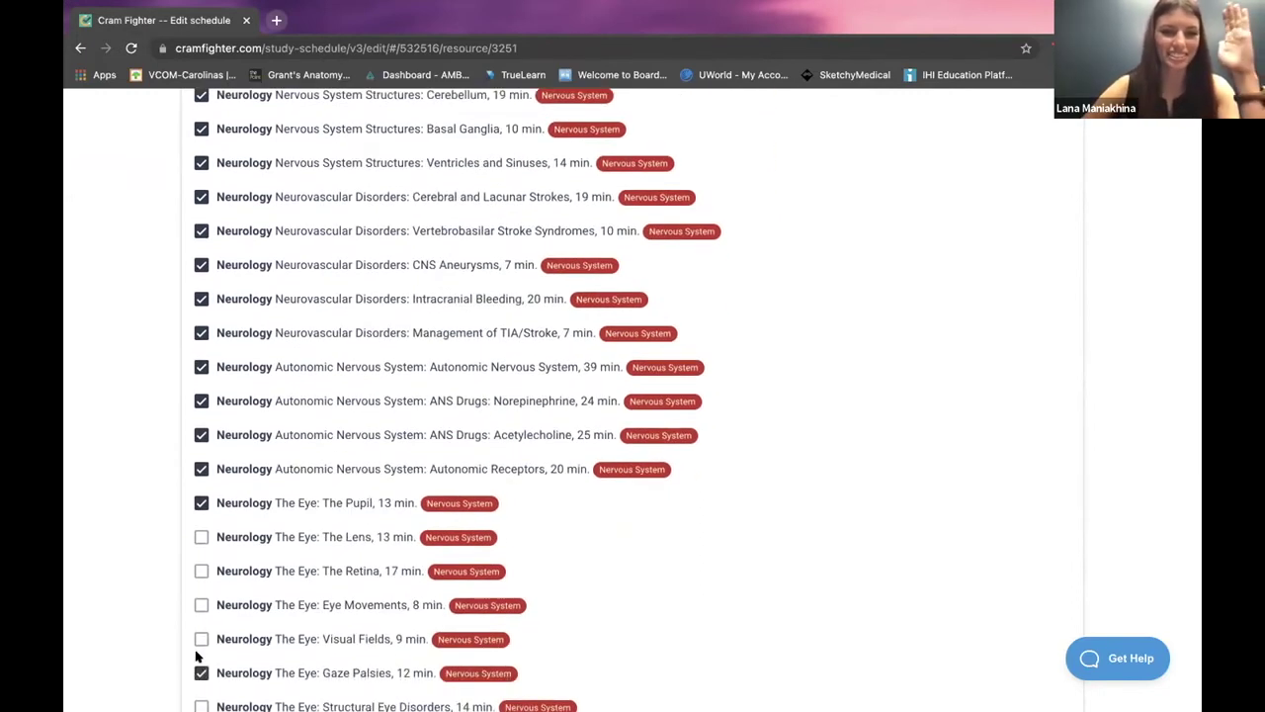
{"action": "left_click", "coordinate": [201, 638]}
{"action": "left_click", "coordinate": [201, 605]}
{"action": "left_click", "coordinate": [201, 570]}
{"action": "left_click", "coordinate": [201, 536]}
{"action": "left_click", "coordinate": [201, 533]}
{"action": "left_click", "coordinate": [201, 503]}
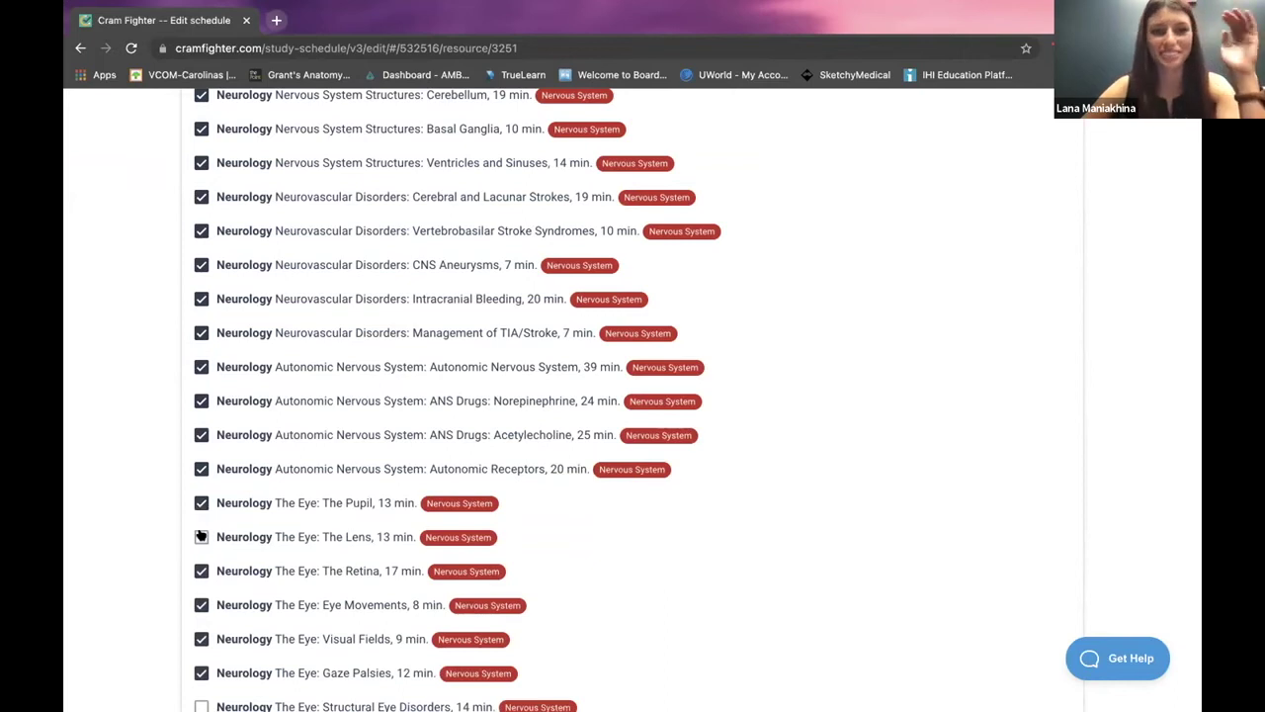
{"action": "left_click", "coordinate": [201, 536]}
{"action": "scroll", "coordinate": [199, 539], "scroll_direction": "down", "scroll_amount": 2}
{"action": "left_click", "coordinate": [200, 594]}
{"action": "left_click", "coordinate": [200, 629]}
{"action": "left_click", "coordinate": [200, 662]}
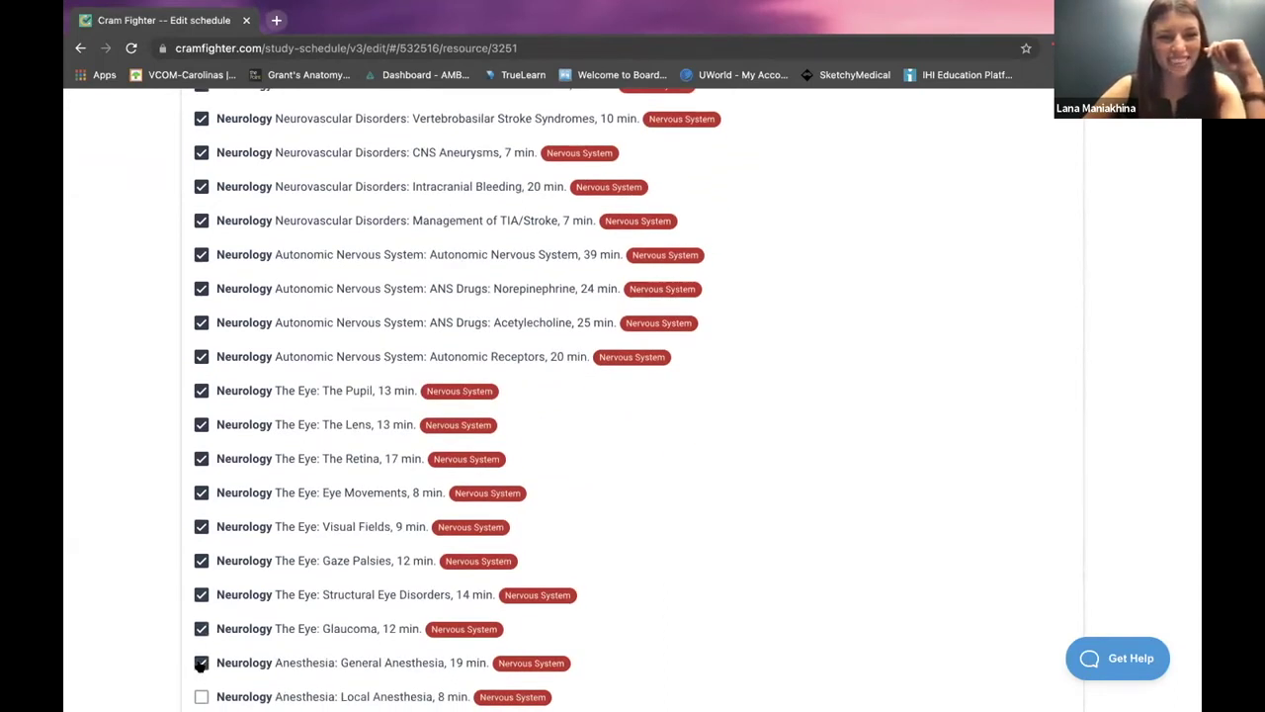
- Select the Local Anesthesia, Neuromuscular Blockers, Meningitis, Seizures and Neuroembryology lectures
{"action": "scroll", "coordinate": [200, 664], "scroll_direction": "down", "scroll_amount": 2}
{"action": "left_click", "coordinate": [200, 658]}
{"action": "left_click", "coordinate": [201, 692]}
{"action": "left_click", "coordinate": [201, 625]}
{"action": "left_click", "coordinate": [201, 590]}
{"action": "left_click", "coordinate": [201, 557]}
{"action": "scroll", "coordinate": [228, 573], "scroll_direction": "down", "scroll_amount": 3}
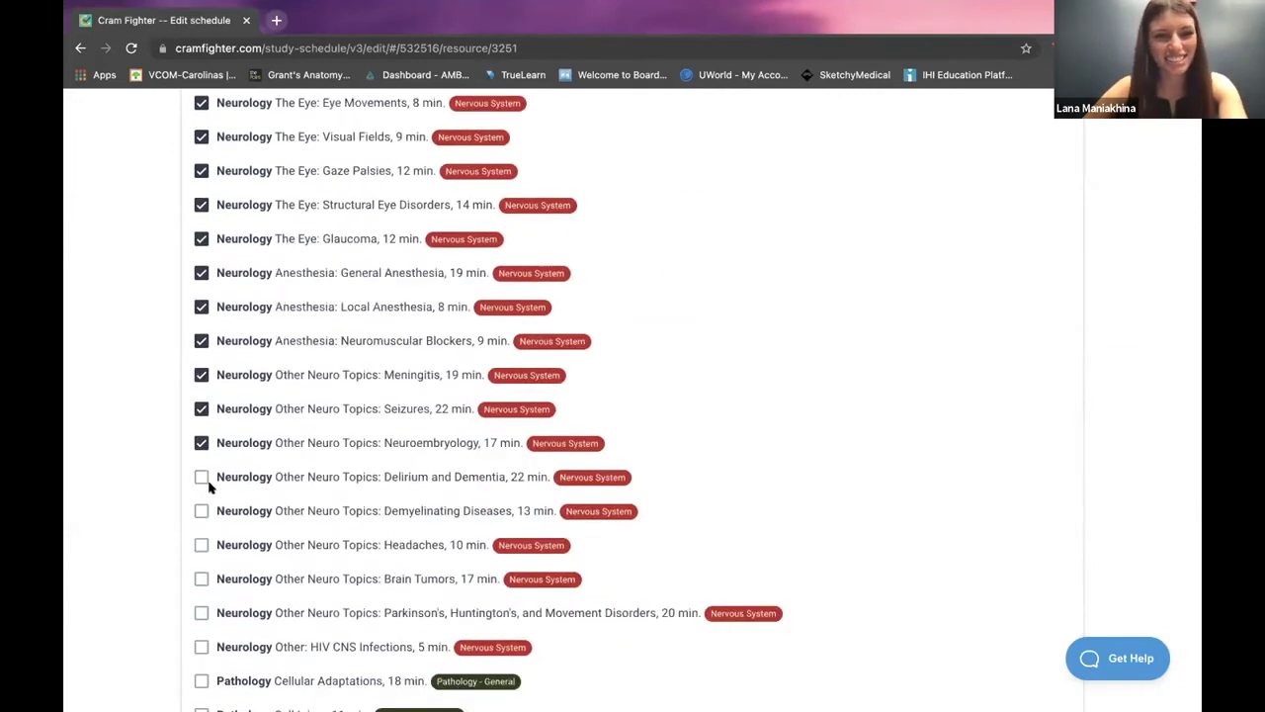
- Select the last Neurology lectures, from Delirium and Dementia through HIV CNS Infections, and save the Boards and Beyond resource
{"action": "left_click", "coordinate": [201, 477]}
{"action": "left_click", "coordinate": [201, 510]}
{"action": "left_click", "coordinate": [201, 544]}
{"action": "left_click", "coordinate": [200, 578]}
{"action": "left_click", "coordinate": [200, 613]}
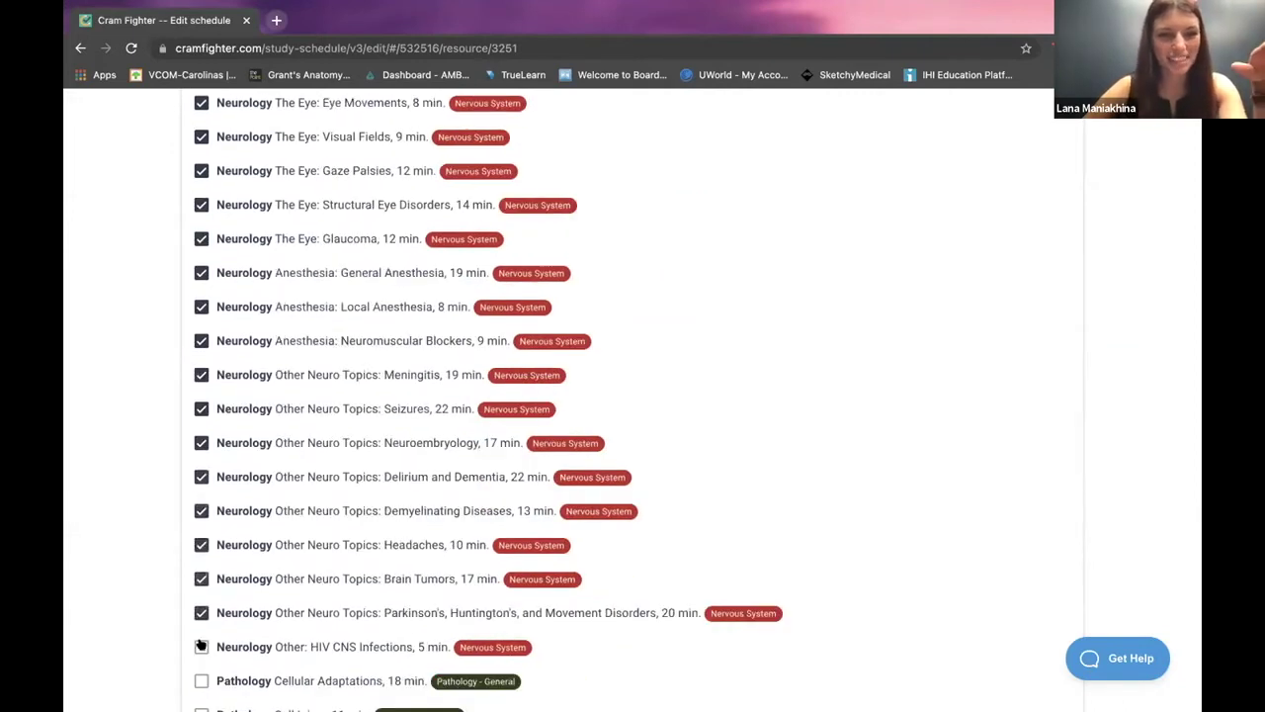
{"action": "left_click", "coordinate": [201, 647]}
{"action": "scroll", "coordinate": [410, 551], "scroll_direction": "down", "scroll_amount": 3}
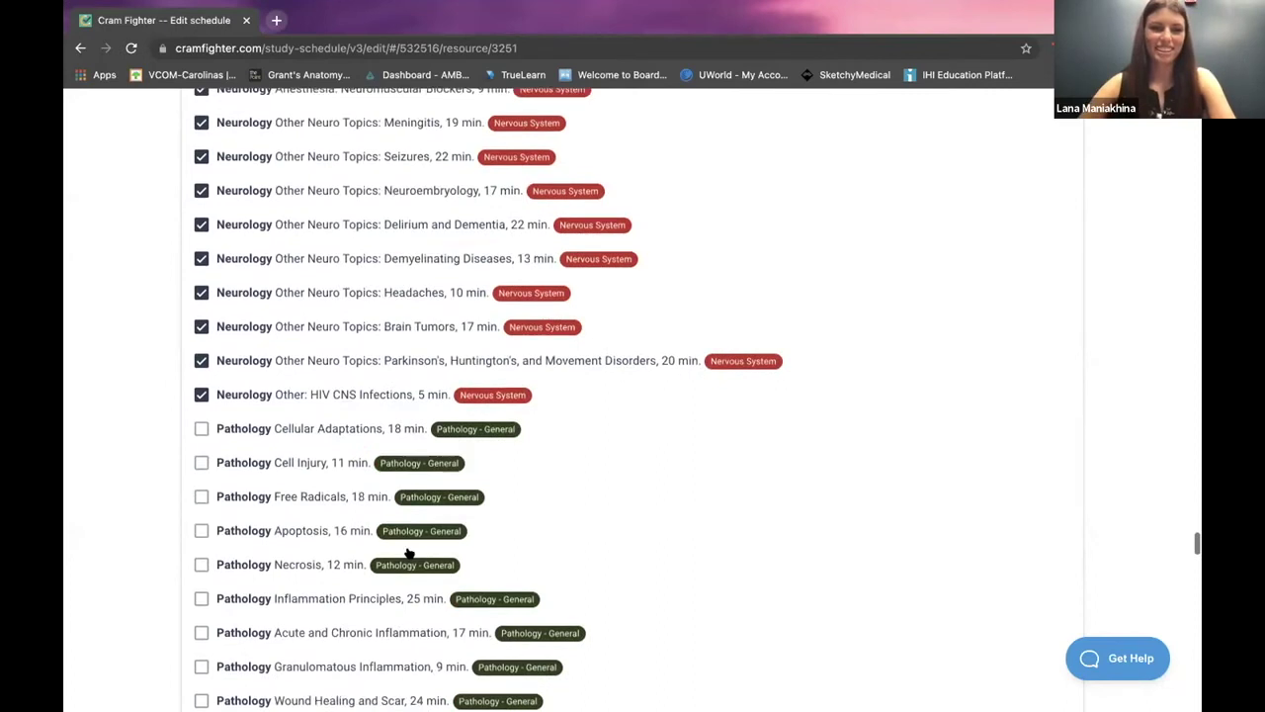
{"action": "scroll", "coordinate": [410, 551], "scroll_direction": "down", "scroll_amount": 20}
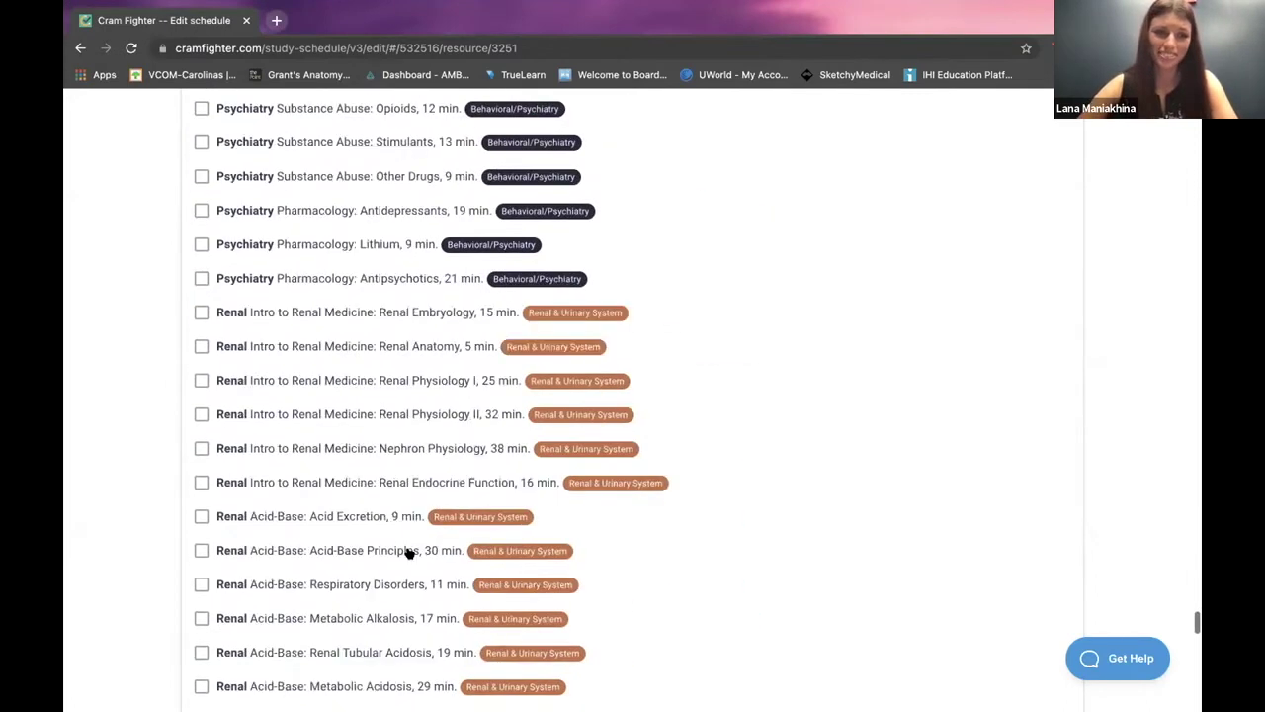
{"action": "left_click", "coordinate": [326, 643]}
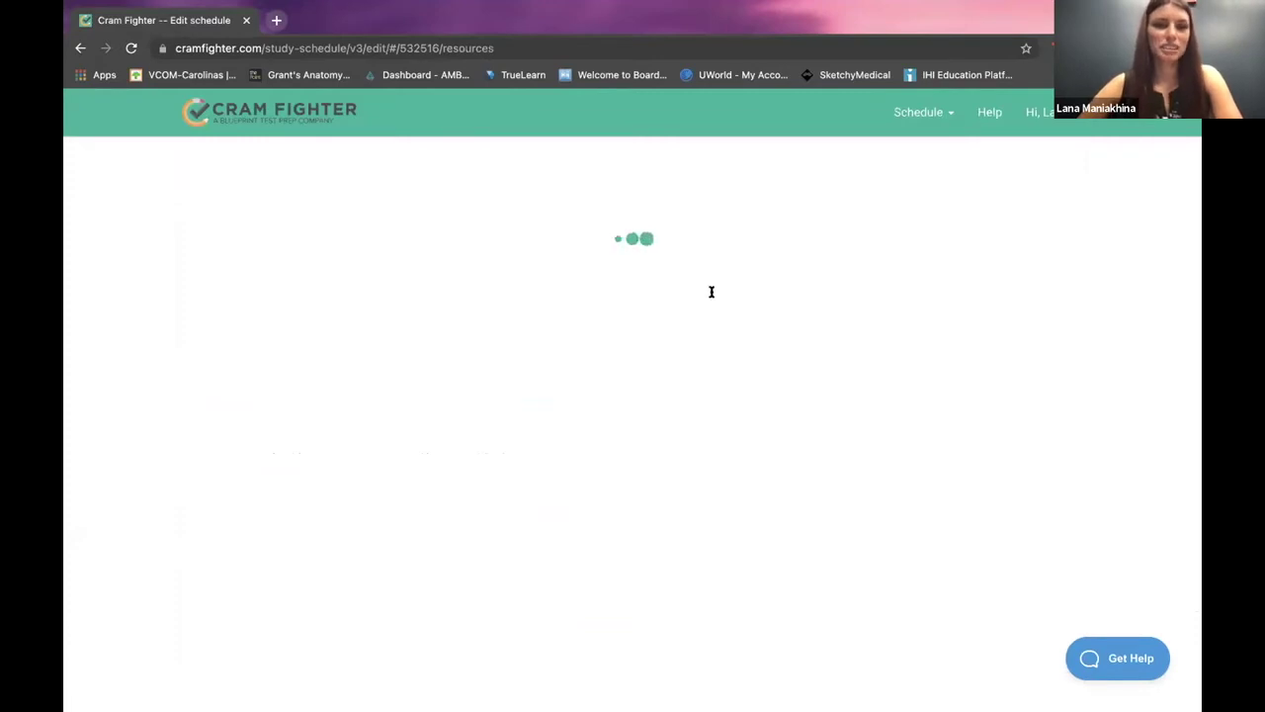
- Search the resources for pathoma and open the Pathoma lecture resource
{"action": "left_click", "coordinate": [686, 328]}
{"action": "type", "text": "pathoma"}
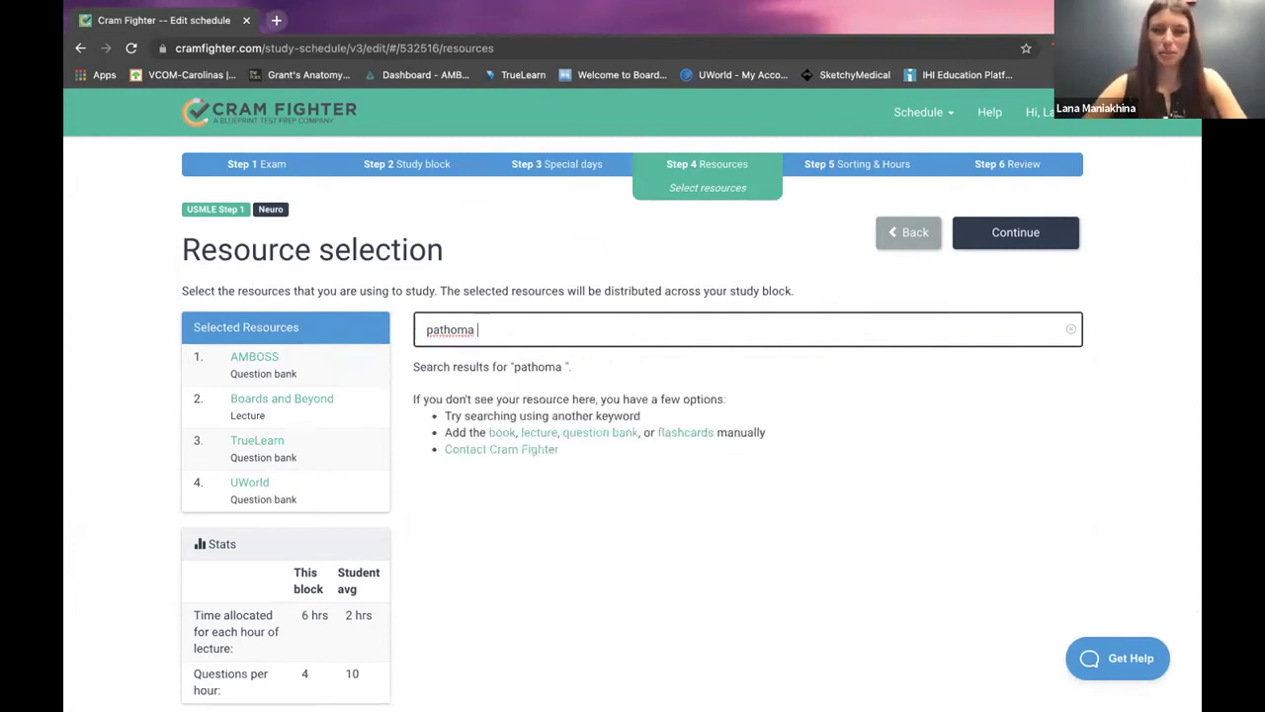
{"action": "key", "text": "BackSpace"}
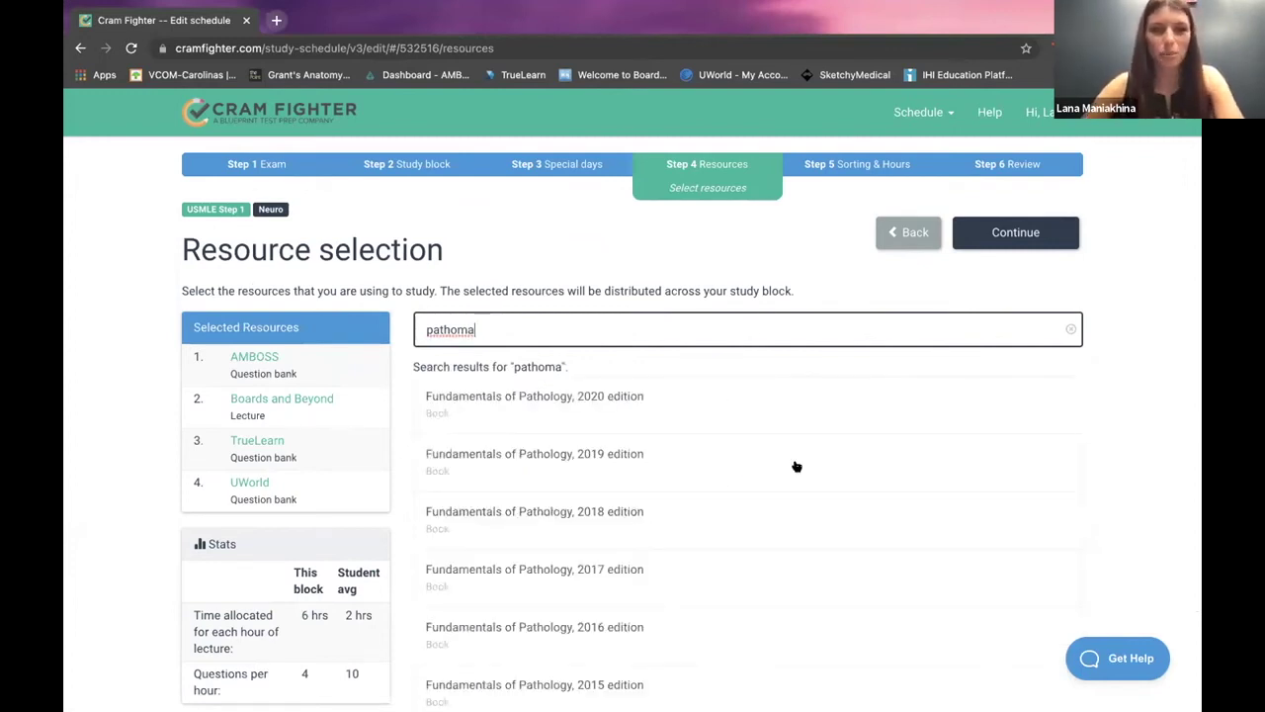
{"action": "scroll", "coordinate": [537, 395], "scroll_direction": "down", "scroll_amount": 1}
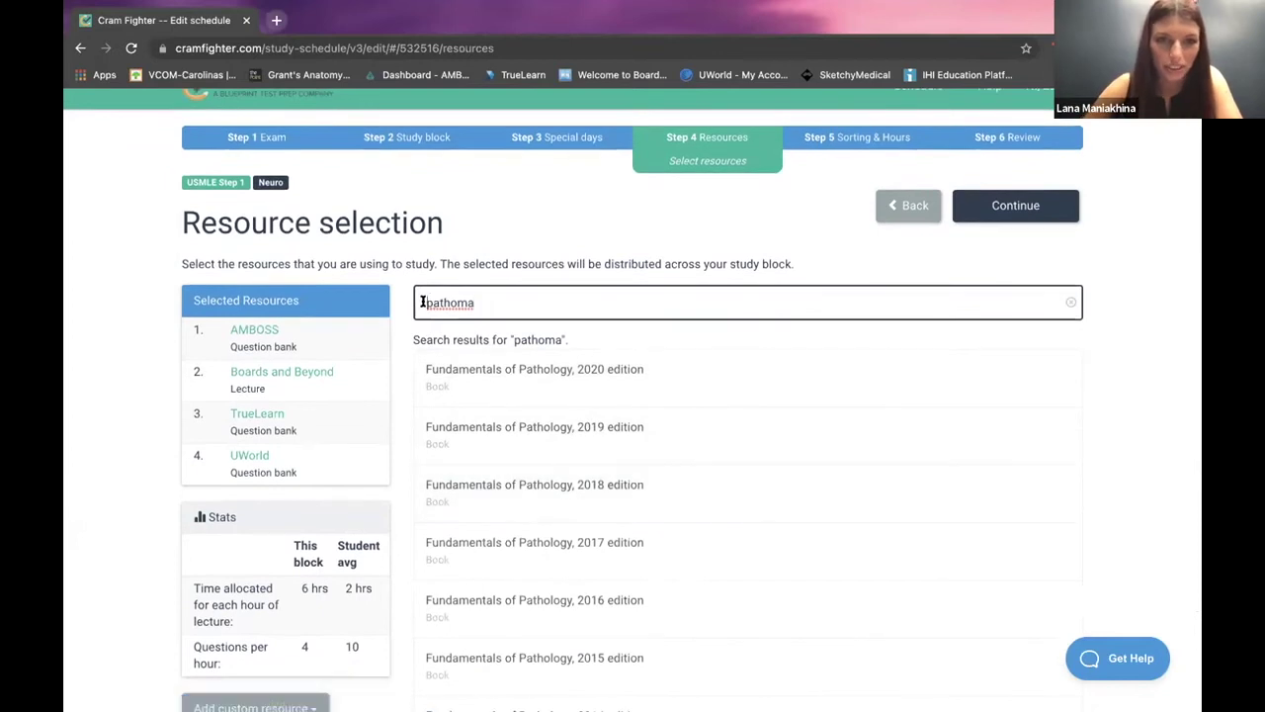
{"action": "scroll", "coordinate": [559, 415], "scroll_direction": "down", "scroll_amount": 5}
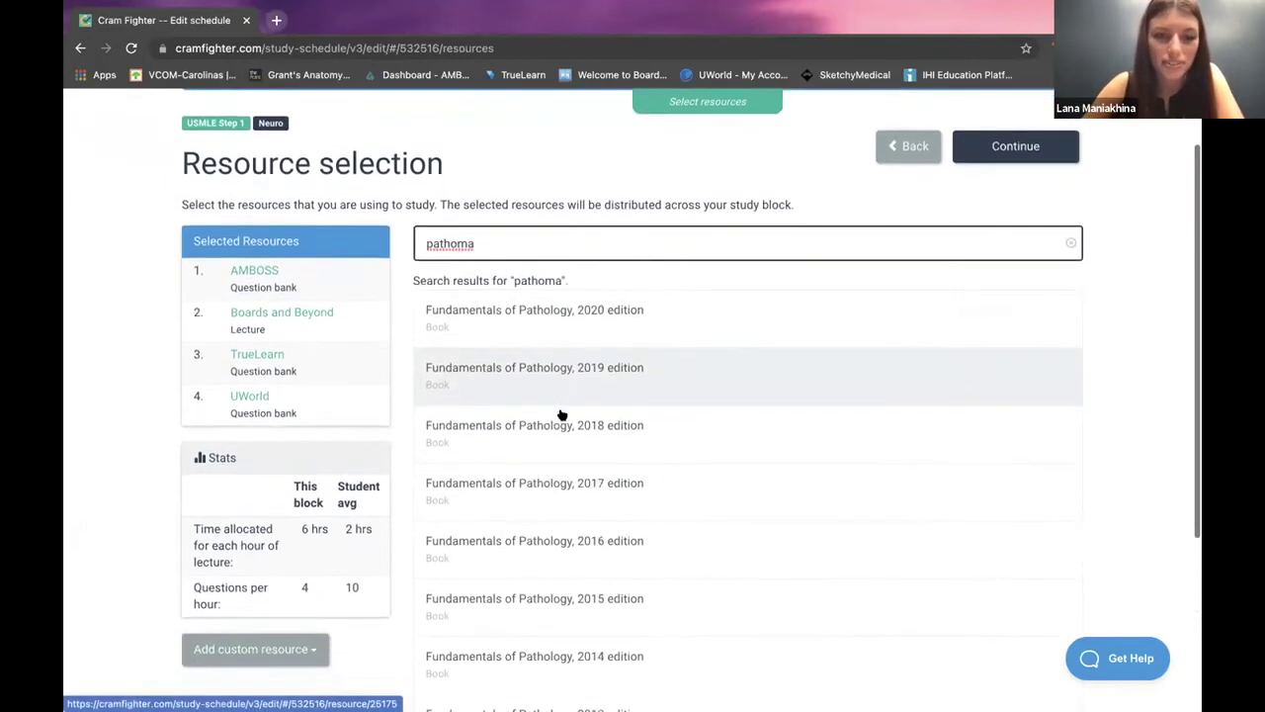
{"action": "scroll", "coordinate": [551, 395], "scroll_direction": "up", "scroll_amount": 4}
{"action": "scroll", "coordinate": [480, 593], "scroll_direction": "down", "scroll_amount": 3}
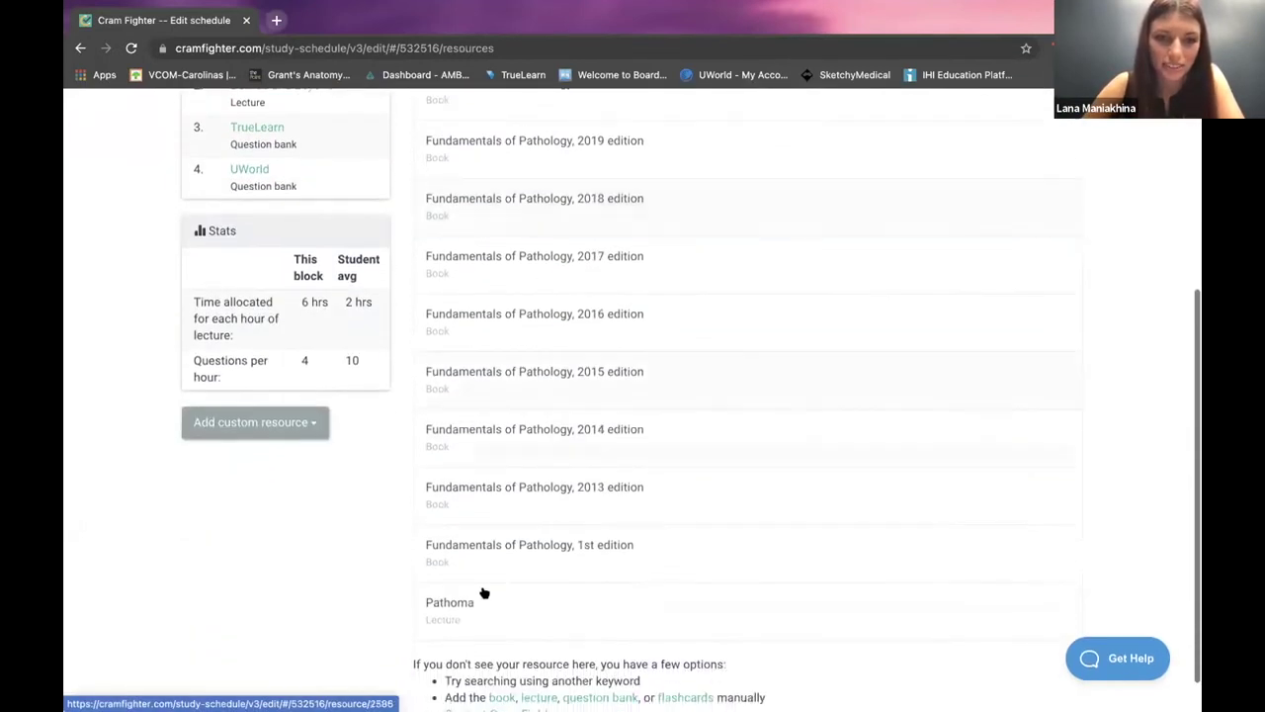
{"action": "left_click", "coordinate": [480, 603]}
- Select all Nervous System lectures of Pathoma, from 17.1 Developmental Anomalies through 17.8 CNS Tumors, and add them to the study block
{"action": "scroll", "coordinate": [465, 524], "scroll_direction": "down", "scroll_amount": 4}
{"action": "scroll", "coordinate": [465, 524], "scroll_direction": "down", "scroll_amount": 8}
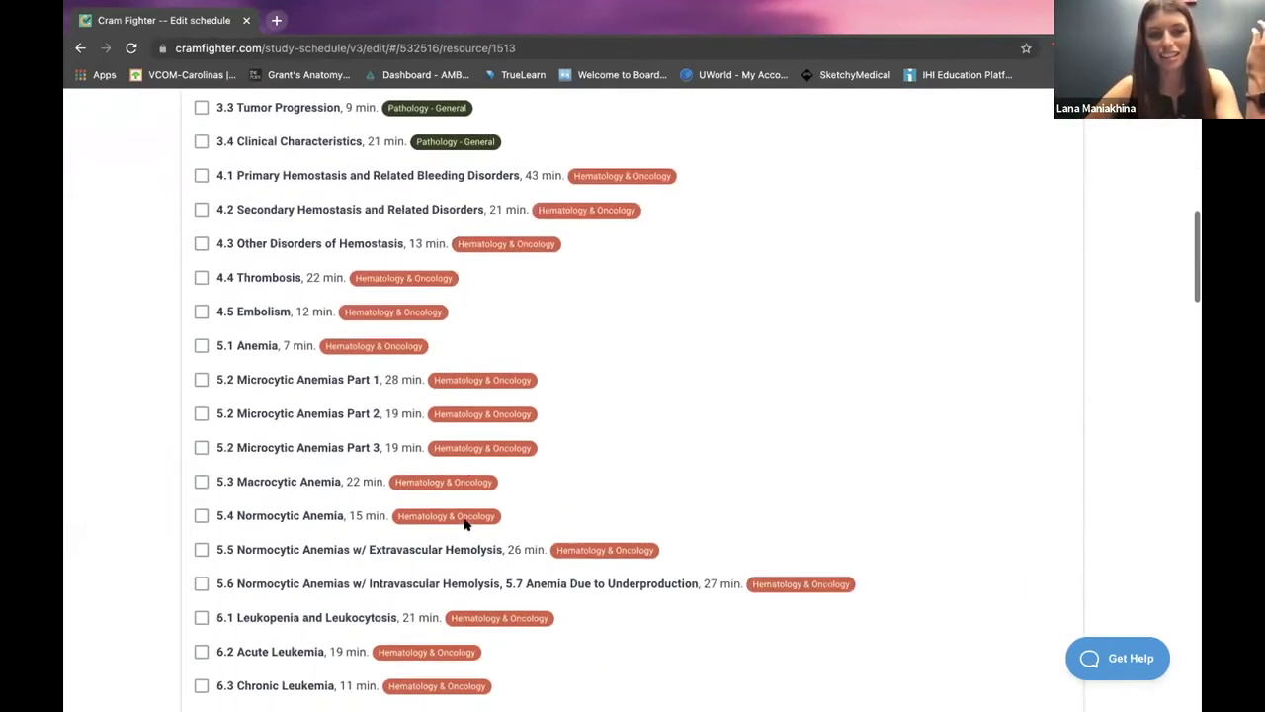
{"action": "scroll", "coordinate": [466, 524], "scroll_direction": "down", "scroll_amount": 2}
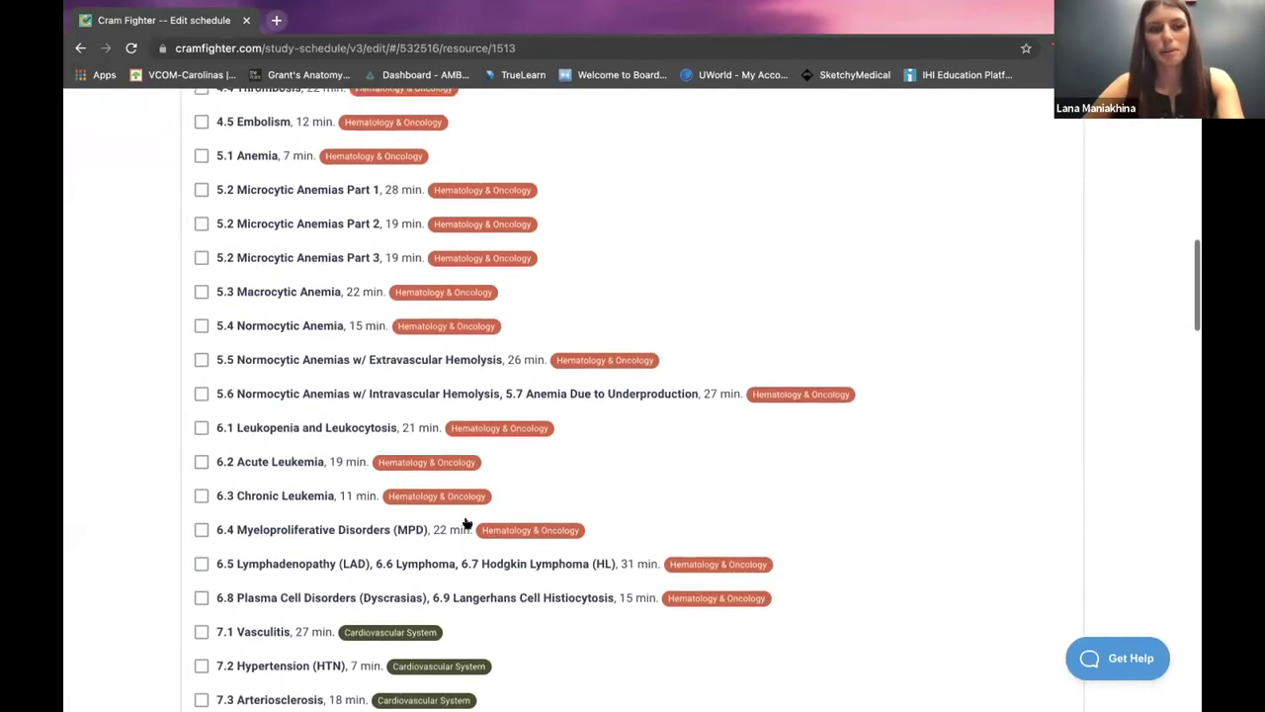
{"action": "scroll", "coordinate": [465, 524], "scroll_direction": "up", "scroll_amount": 10}
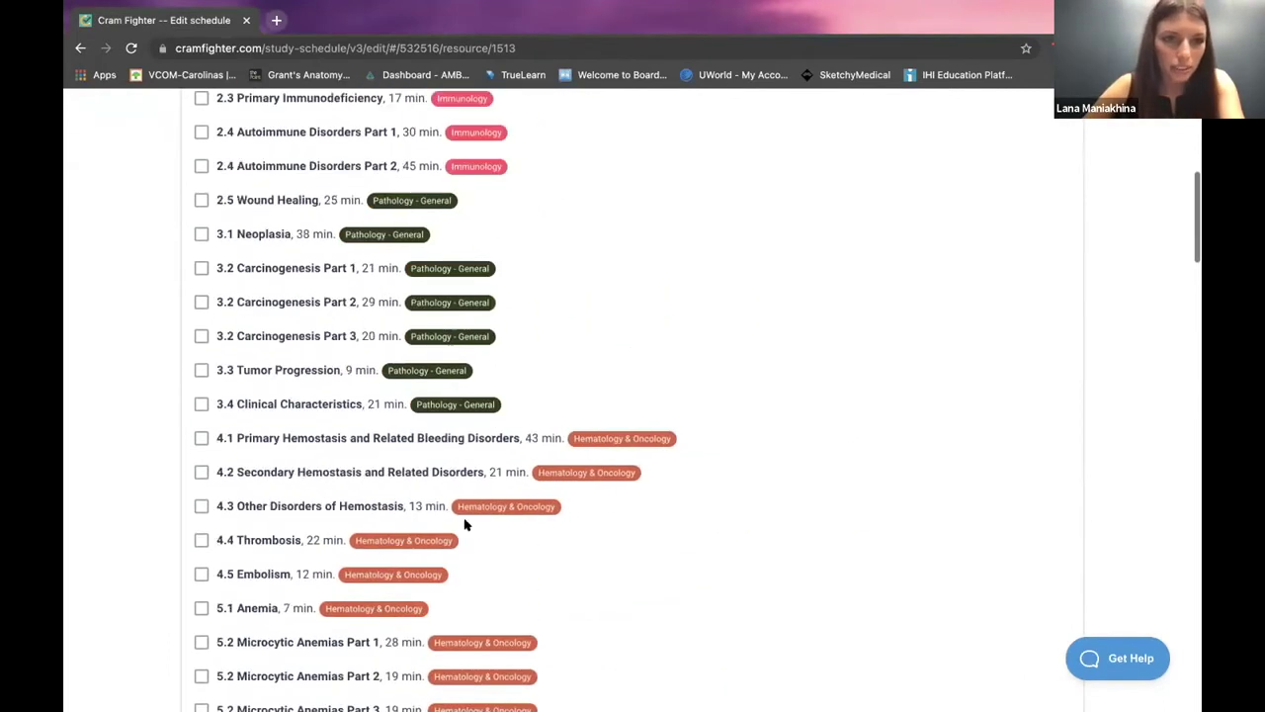
{"action": "scroll", "coordinate": [465, 524], "scroll_direction": "up", "scroll_amount": 2}
{"action": "scroll", "coordinate": [465, 523], "scroll_direction": "down", "scroll_amount": 1}
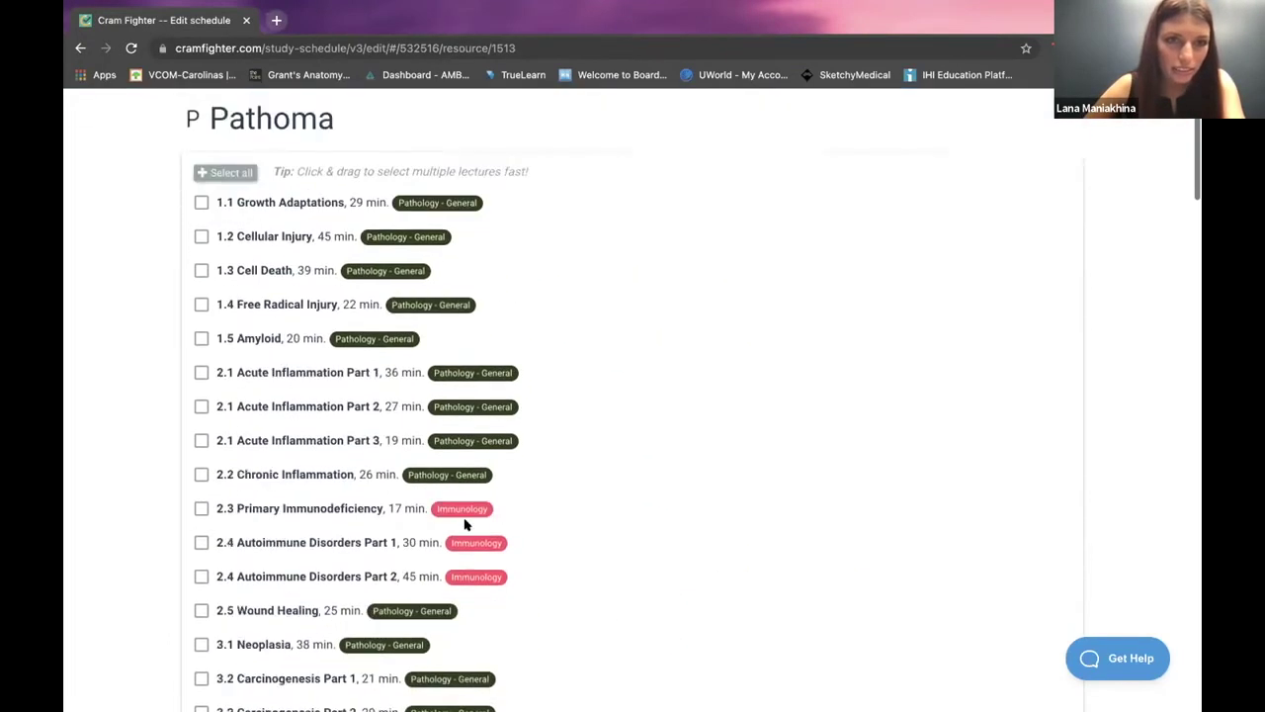
{"action": "scroll", "coordinate": [465, 525], "scroll_direction": "down", "scroll_amount": 2}
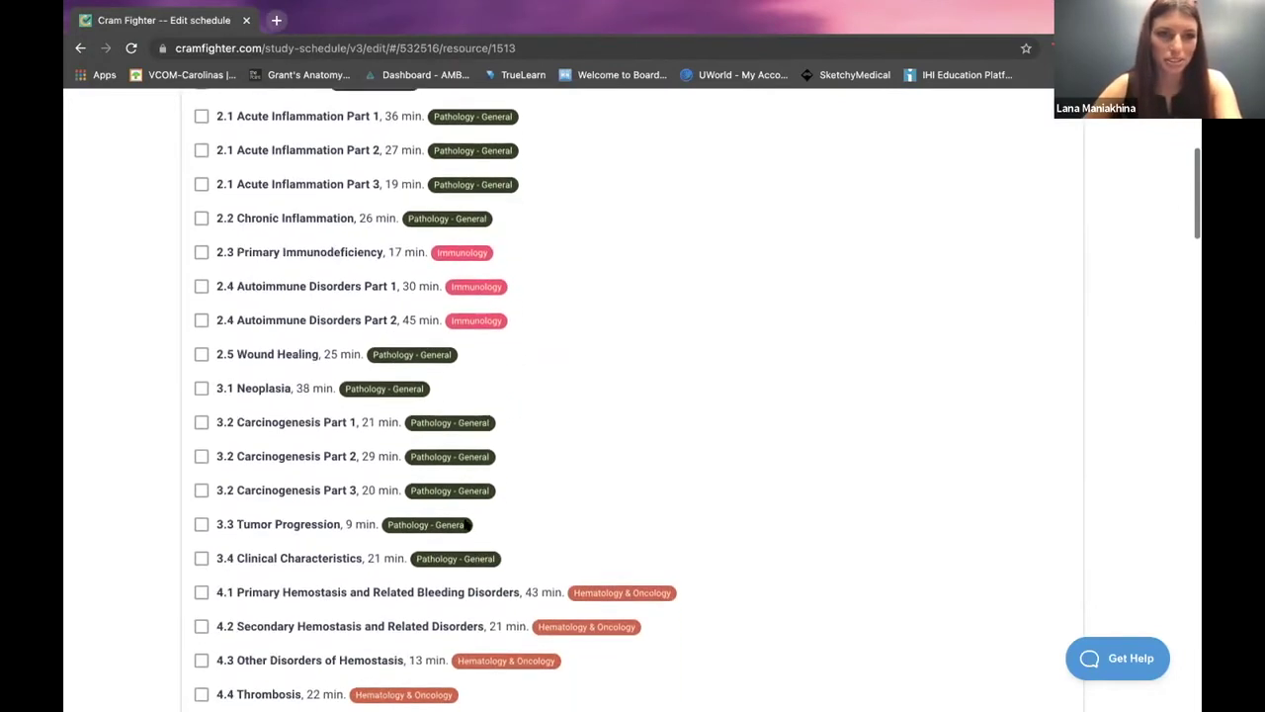
{"action": "scroll", "coordinate": [466, 524], "scroll_direction": "down", "scroll_amount": 4}
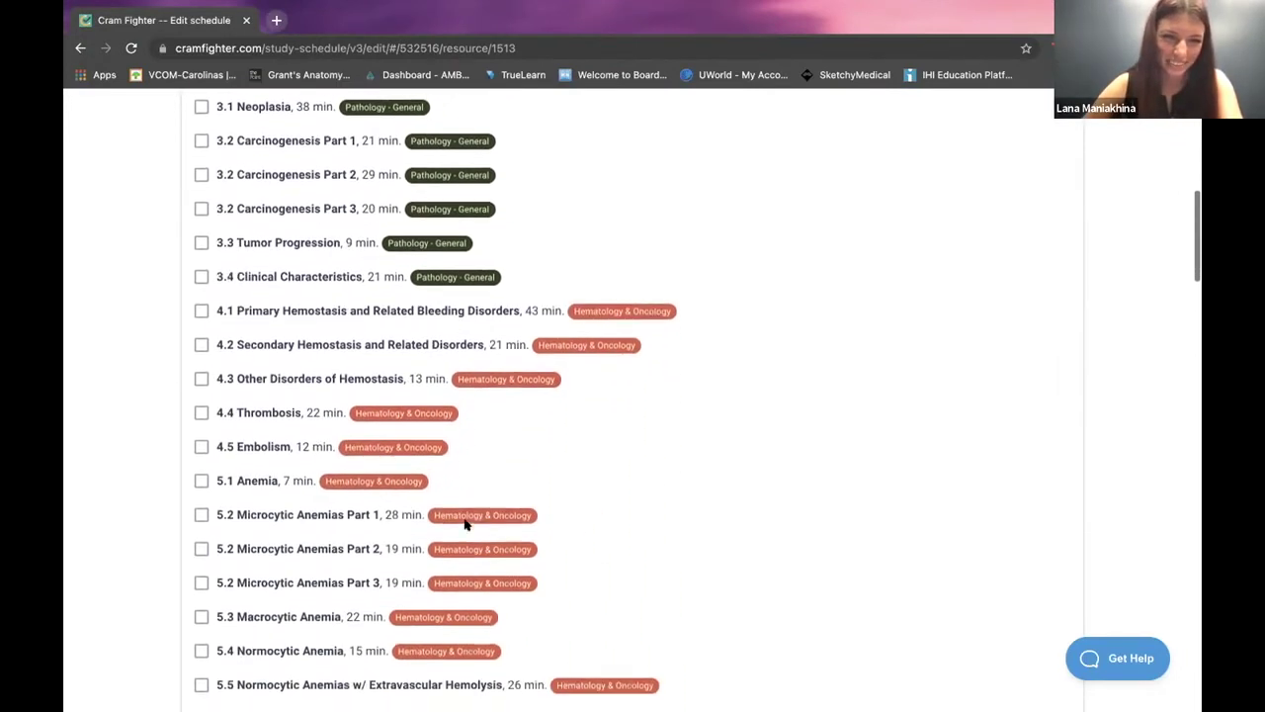
{"action": "scroll", "coordinate": [465, 524], "scroll_direction": "down", "scroll_amount": 7}
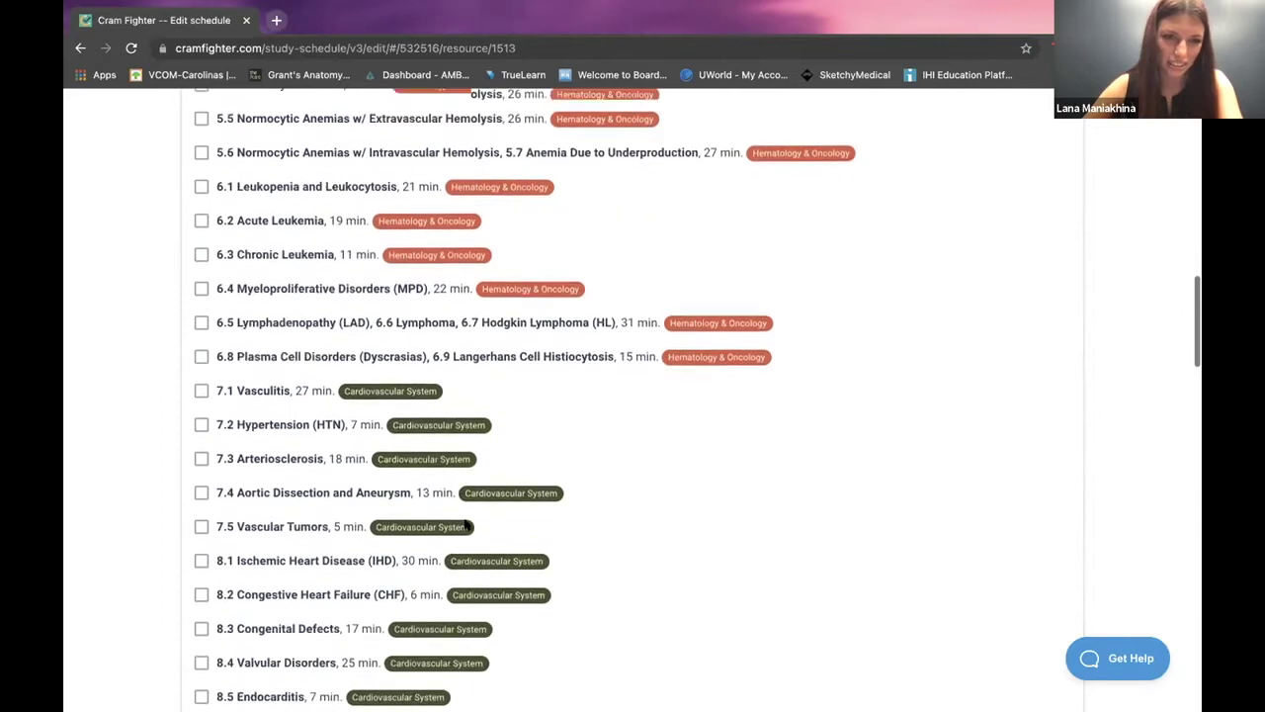
{"action": "scroll", "coordinate": [466, 524], "scroll_direction": "down", "scroll_amount": 2}
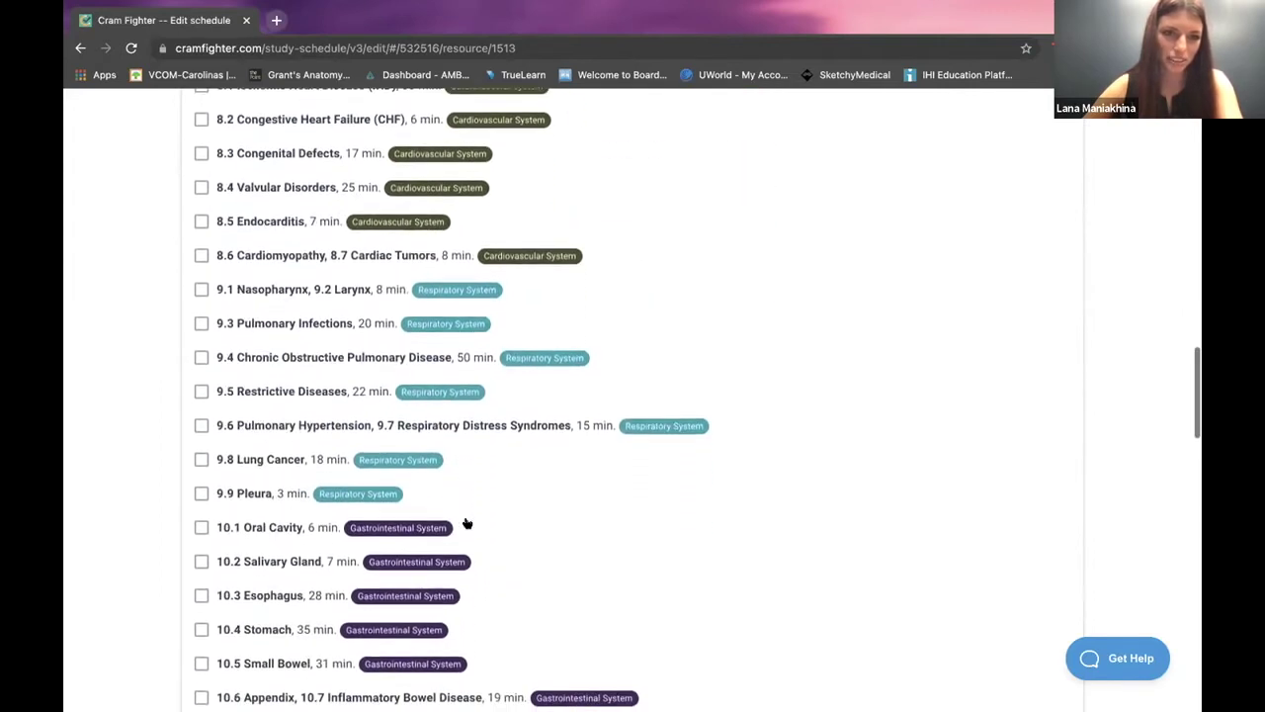
{"action": "scroll", "coordinate": [465, 525], "scroll_direction": "down", "scroll_amount": 4}
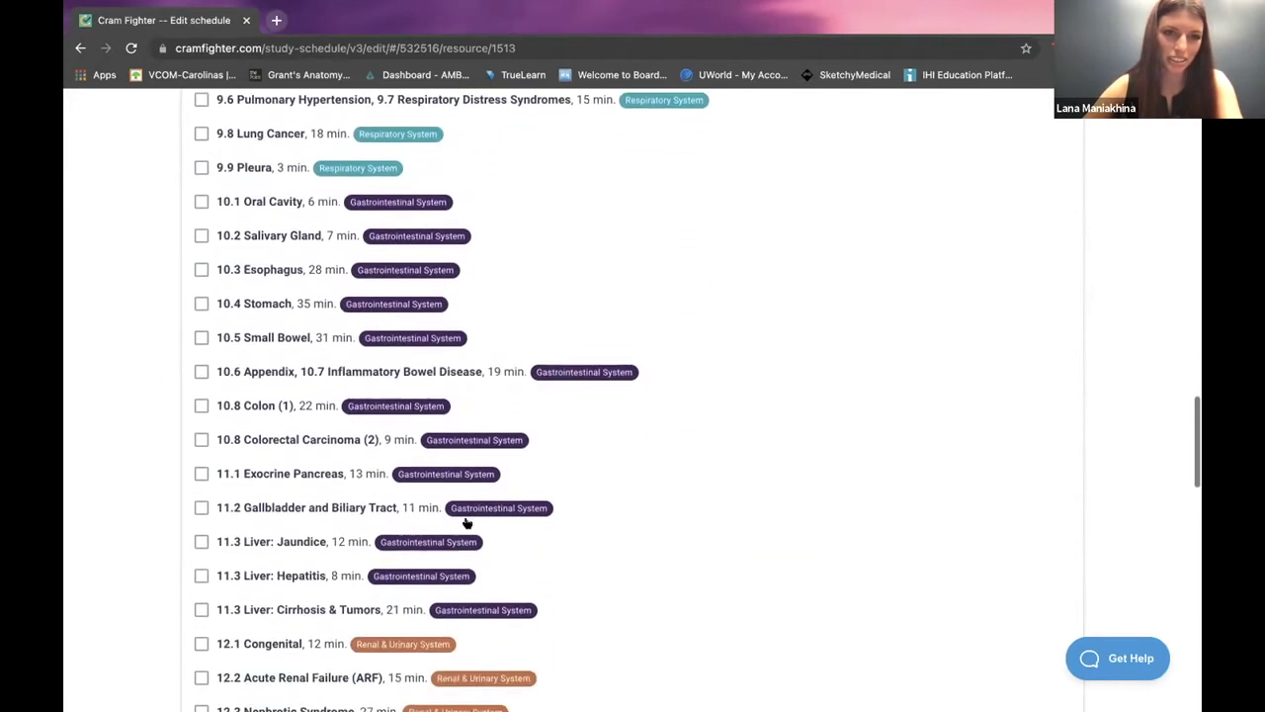
{"action": "scroll", "coordinate": [465, 523], "scroll_direction": "down", "scroll_amount": 2}
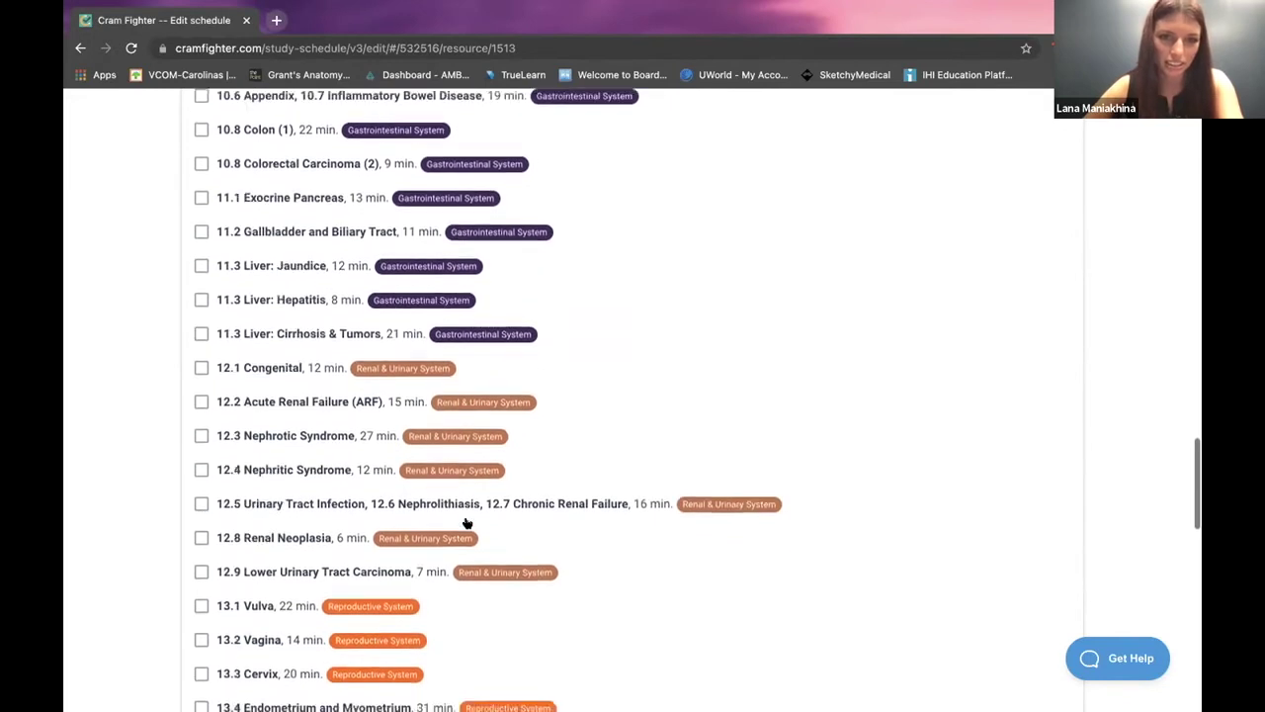
{"action": "scroll", "coordinate": [466, 524], "scroll_direction": "down", "scroll_amount": 3}
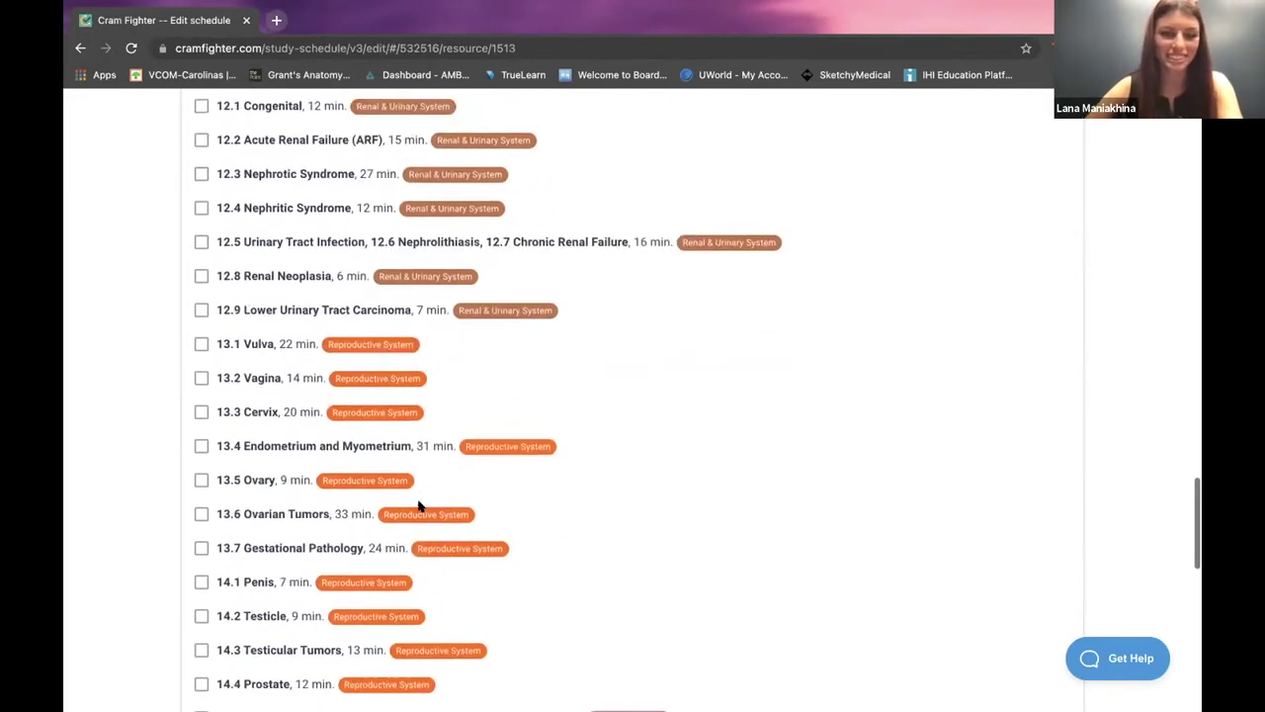
{"action": "scroll", "coordinate": [418, 506], "scroll_direction": "down", "scroll_amount": 4}
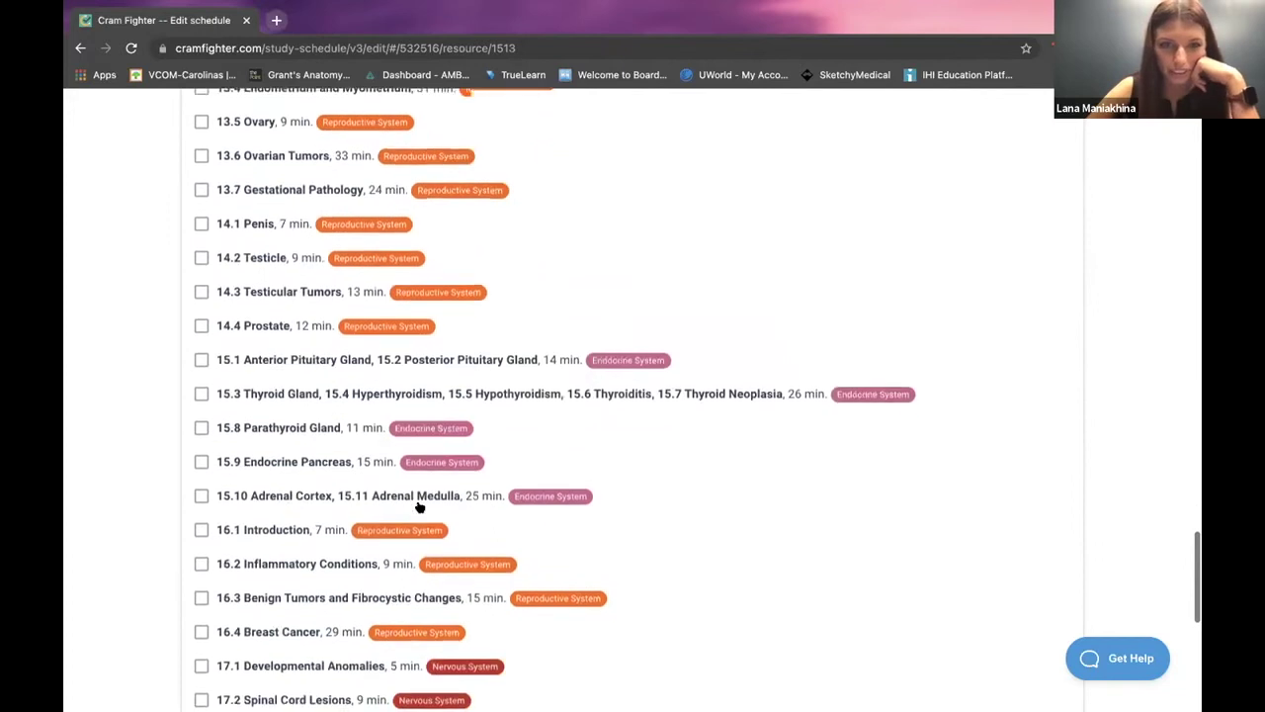
{"action": "scroll", "coordinate": [418, 506], "scroll_direction": "down", "scroll_amount": 1}
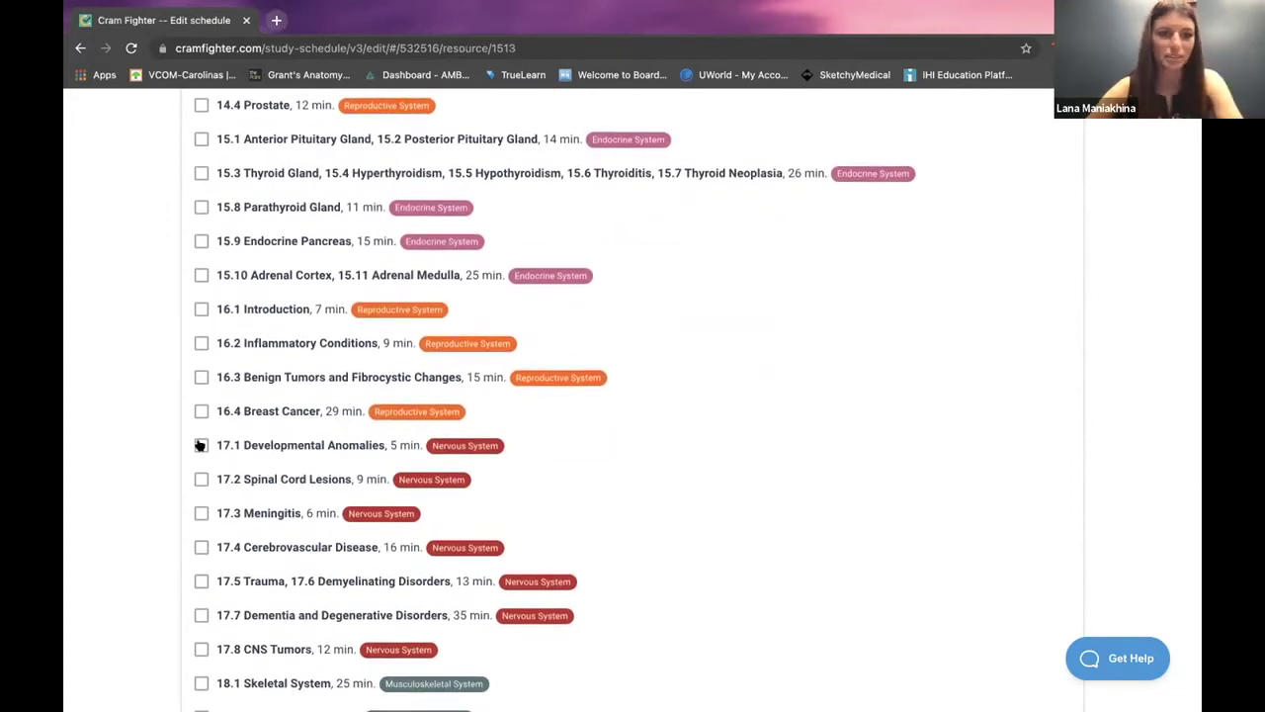
{"action": "left_click", "coordinate": [201, 478]}
{"action": "left_click", "coordinate": [200, 513]}
{"action": "left_click", "coordinate": [200, 546]}
{"action": "left_click", "coordinate": [200, 615]}
{"action": "left_click", "coordinate": [201, 648]}
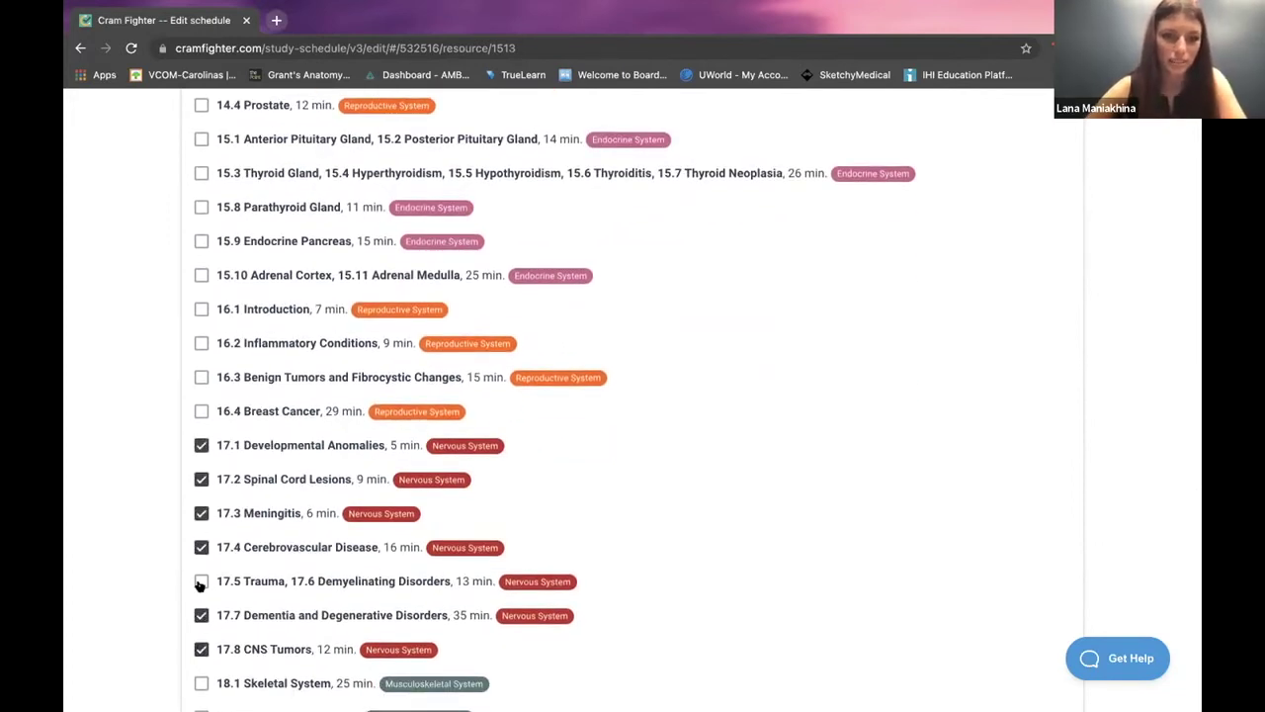
{"action": "scroll", "coordinate": [345, 617], "scroll_direction": "down", "scroll_amount": 3}
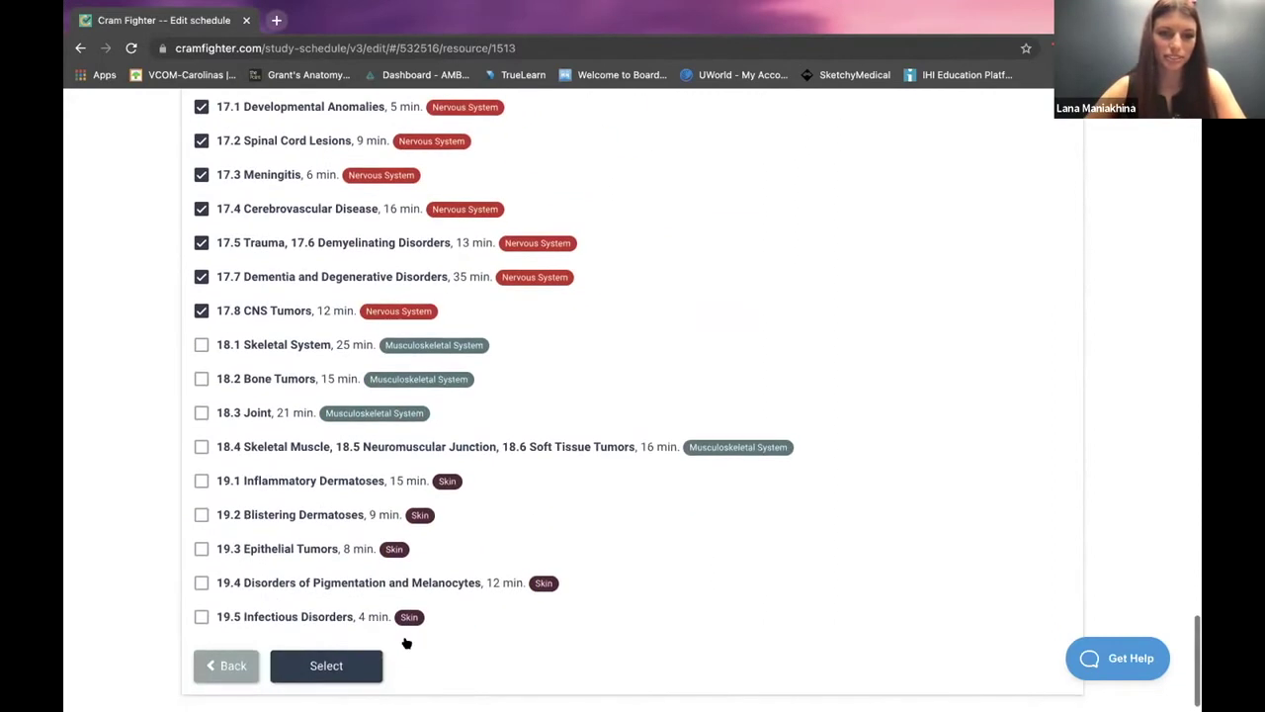
{"action": "left_click", "coordinate": [339, 664]}
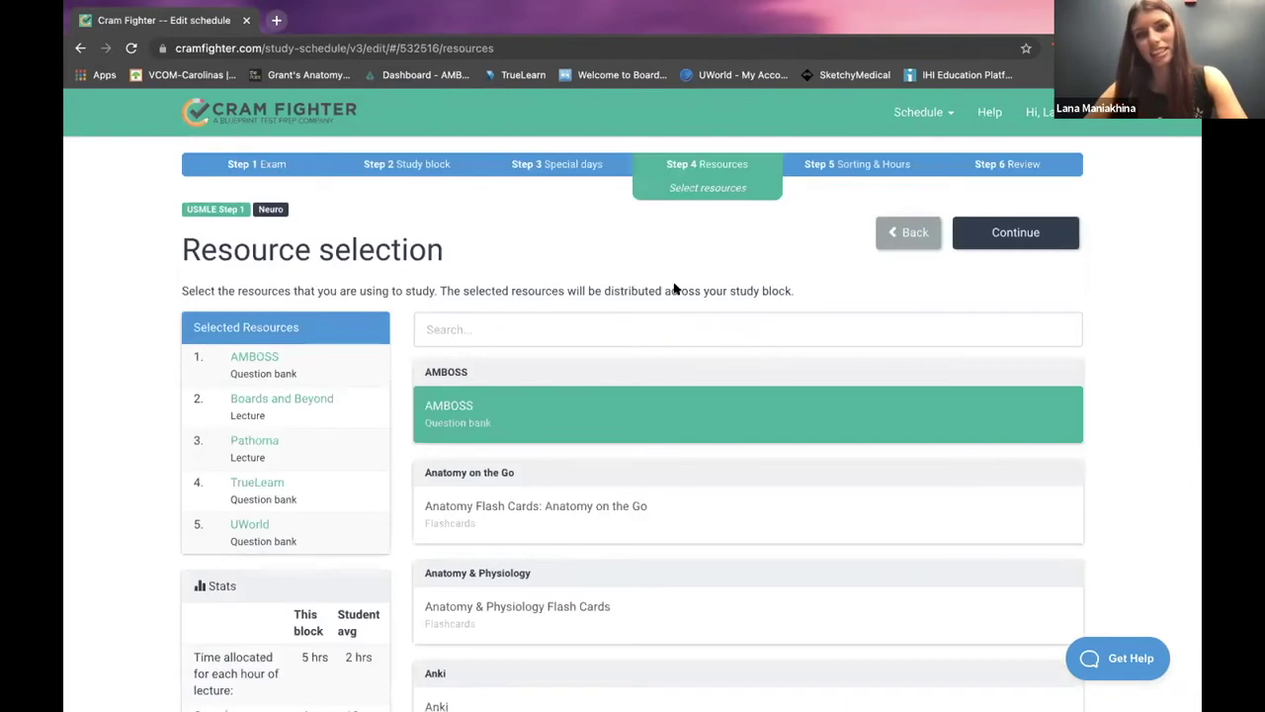
- Search the resources for anki and open the Anki flashcards resource
{"action": "left_click", "coordinate": [663, 321]}
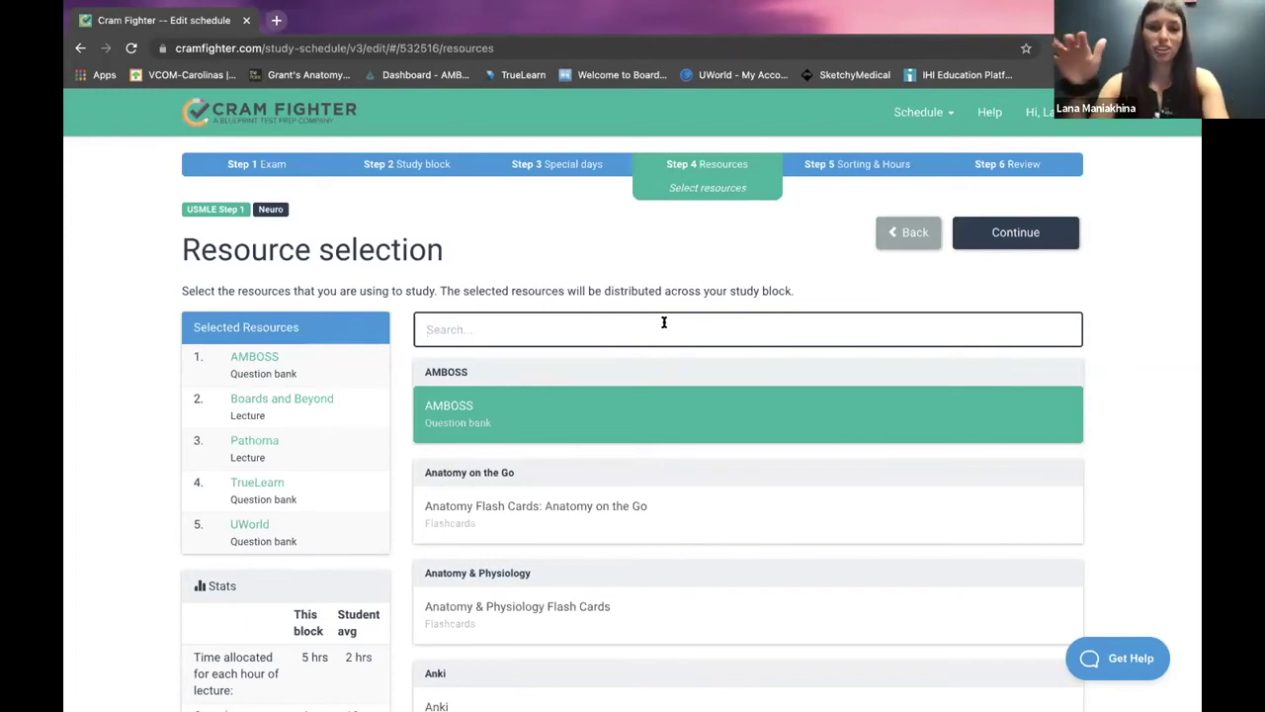
{"action": "type", "text": "ank"}
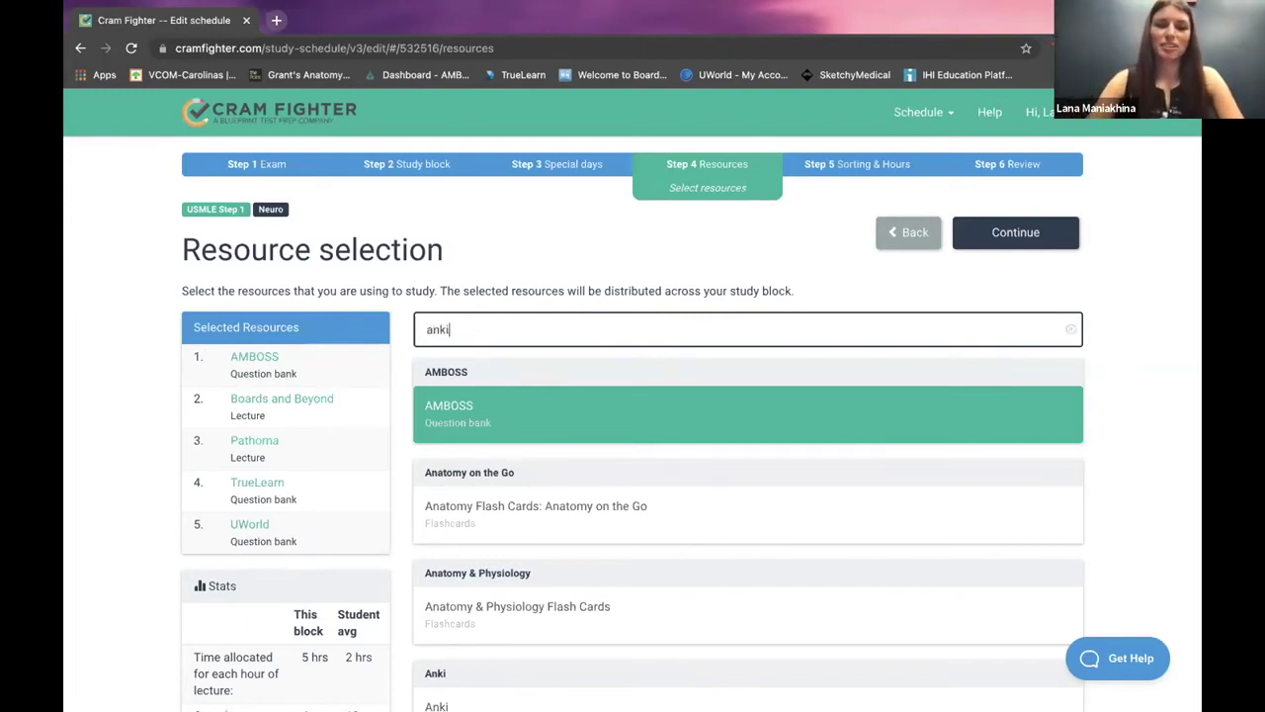
{"action": "type", "text": "i"}
{"action": "left_click", "coordinate": [565, 399]}
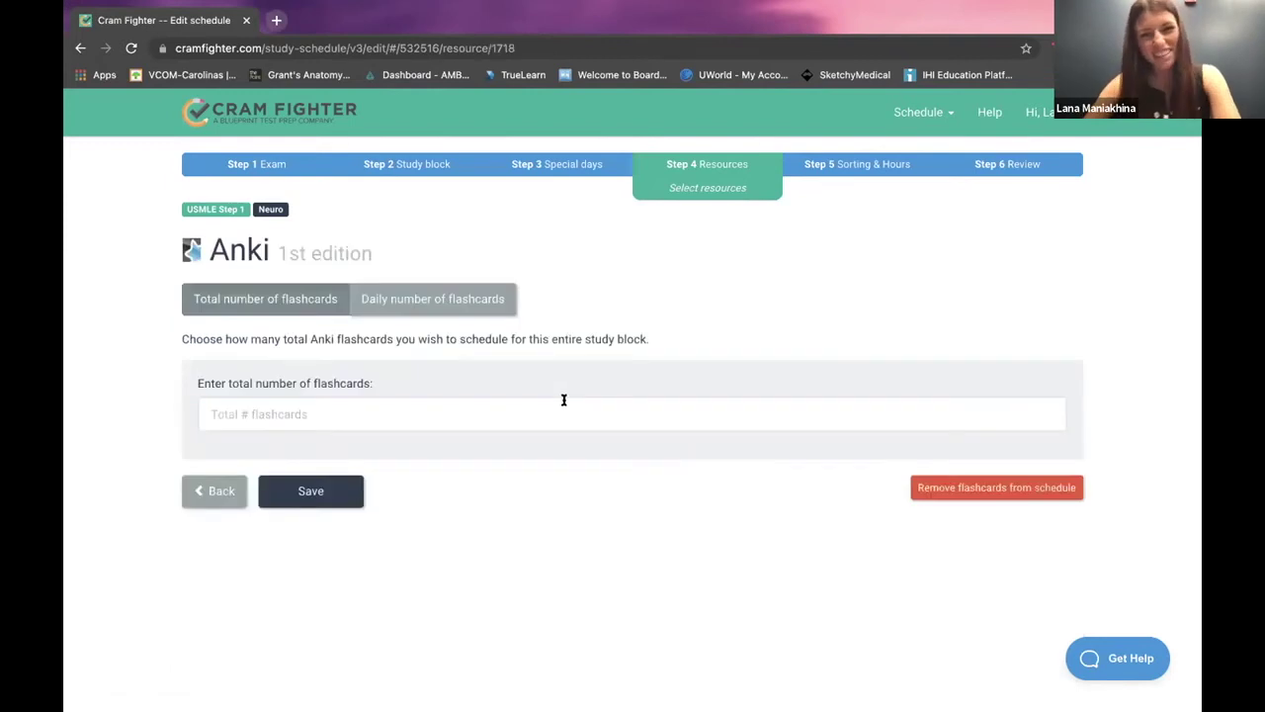
- Set the total number of Anki flashcards for the entire study block to 1600 and save the resource
{"action": "left_click", "coordinate": [477, 301]}
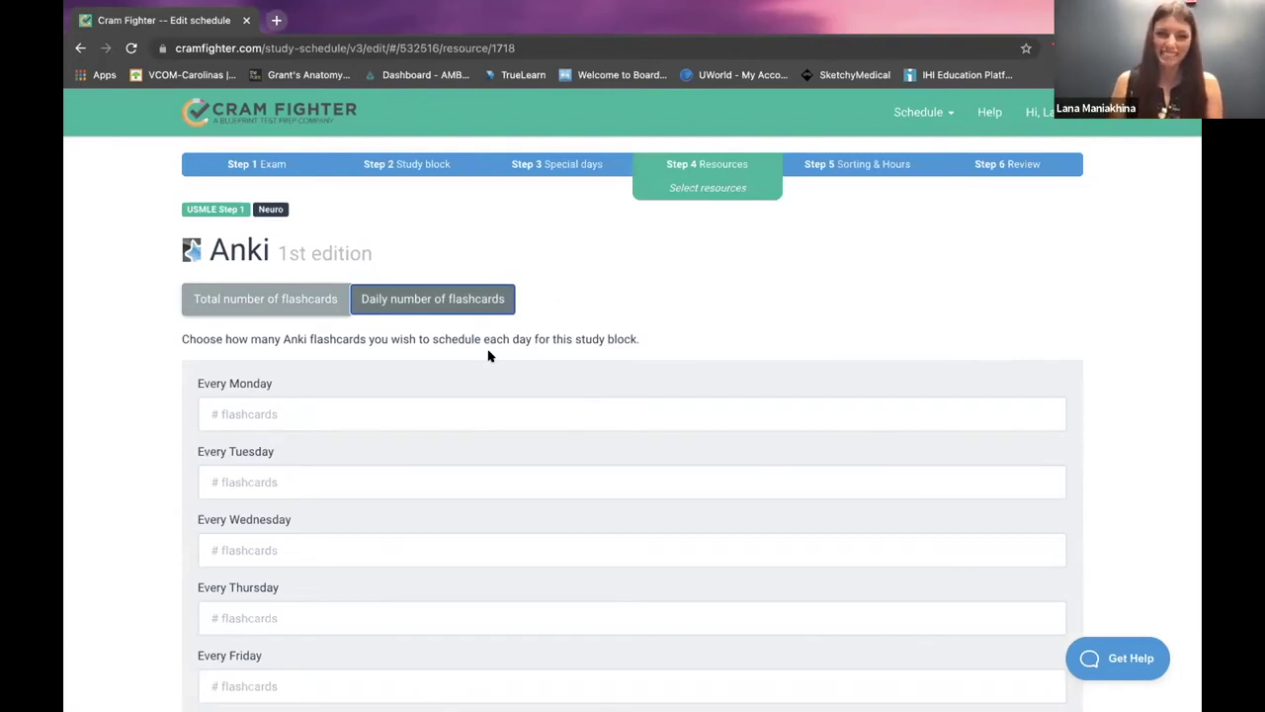
{"action": "left_click", "coordinate": [291, 299]}
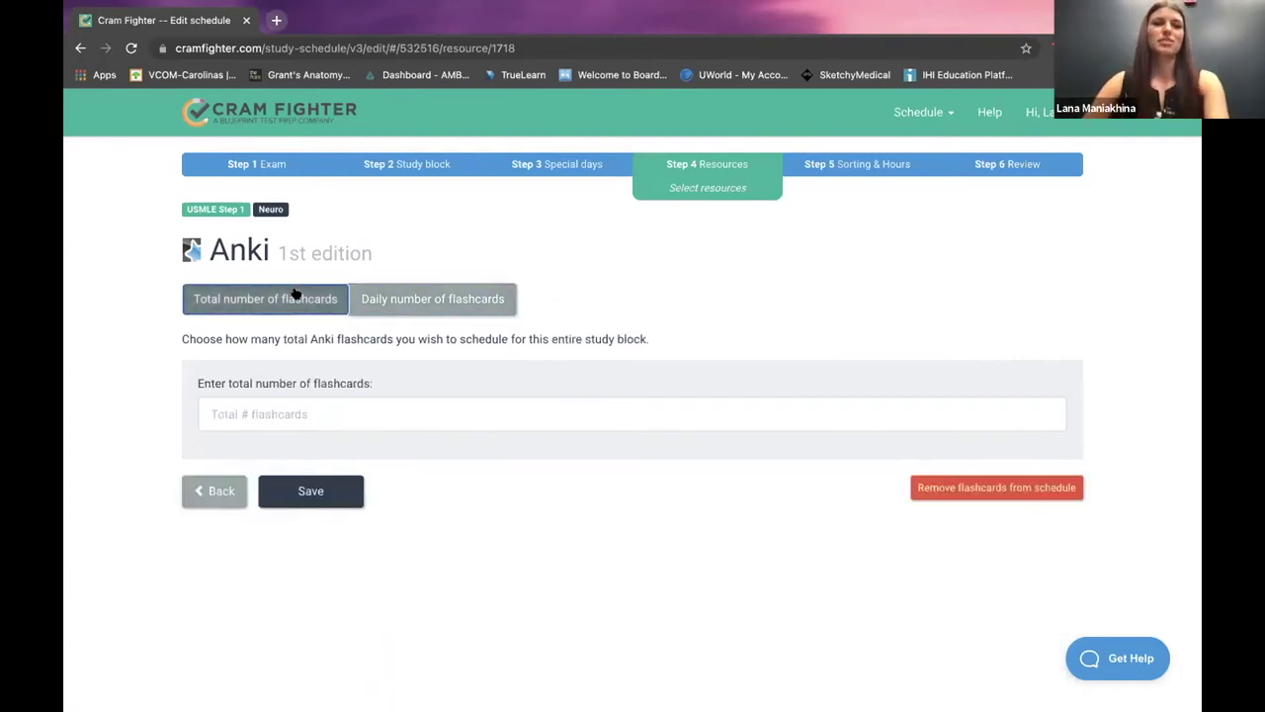
{"action": "left_click", "coordinate": [296, 408]}
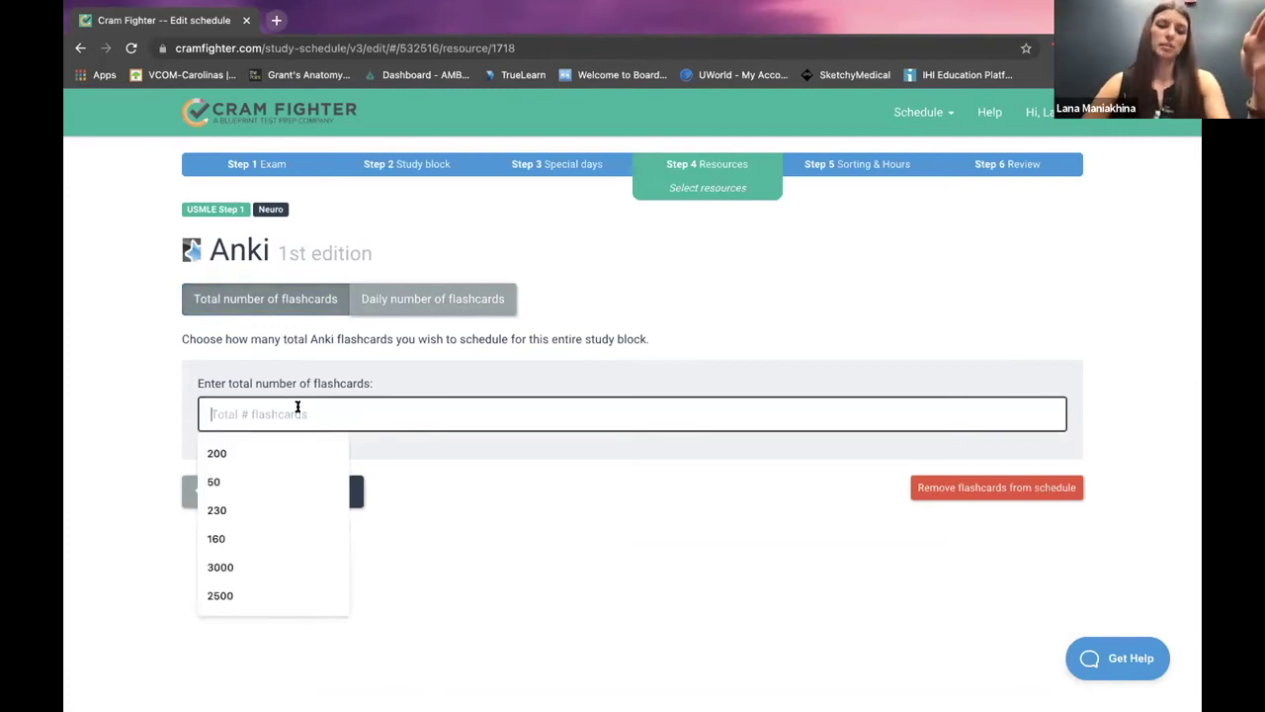
{"action": "type", "text": "160"}
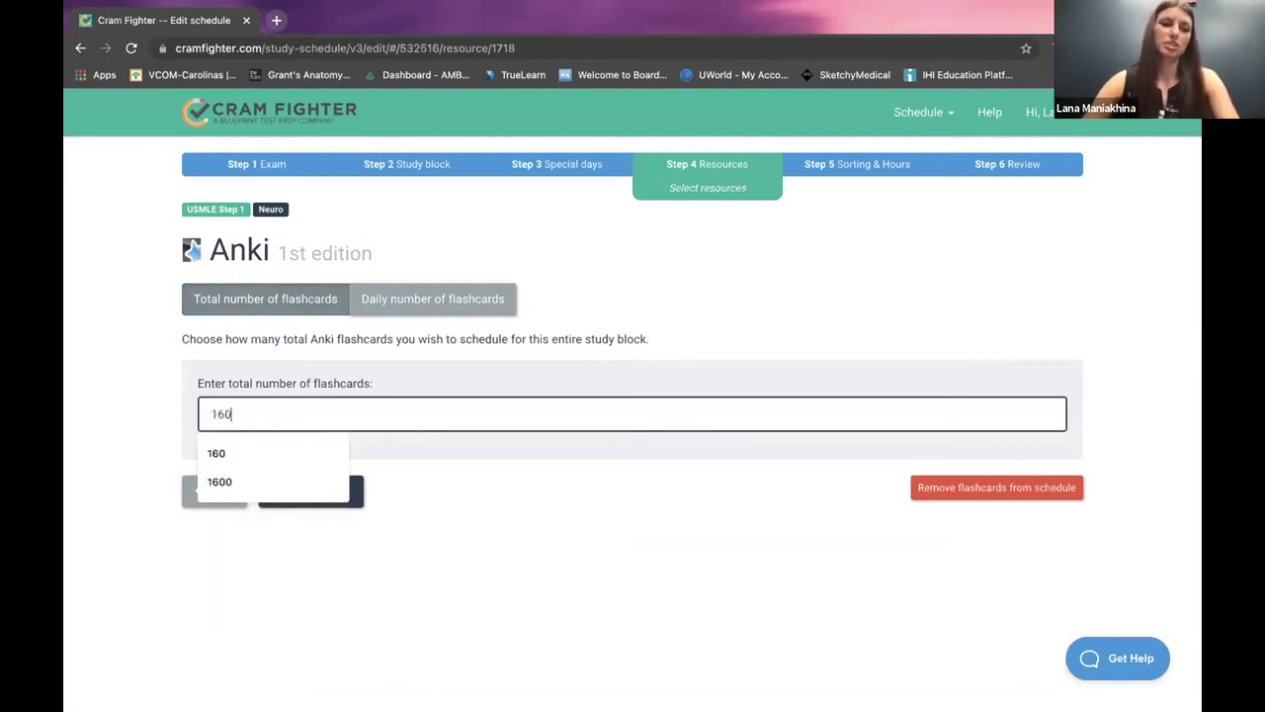
{"action": "type", "text": "0"}
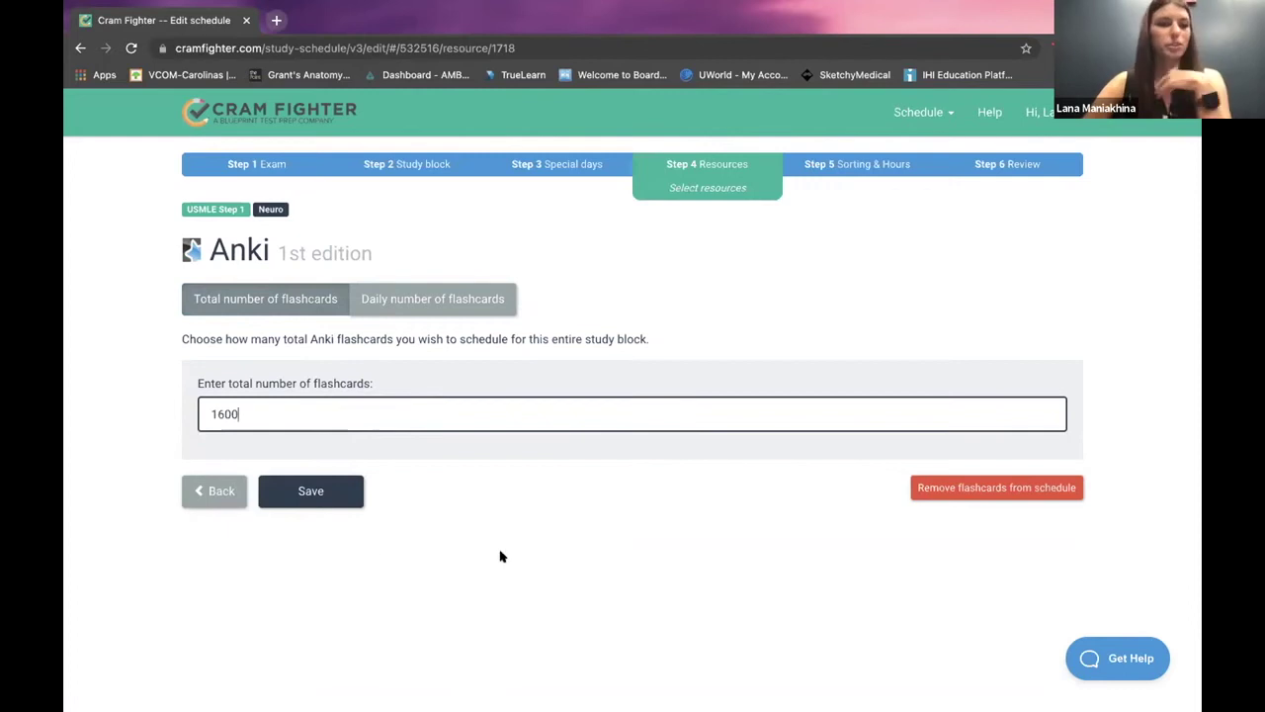
{"action": "left_click", "coordinate": [334, 495]}
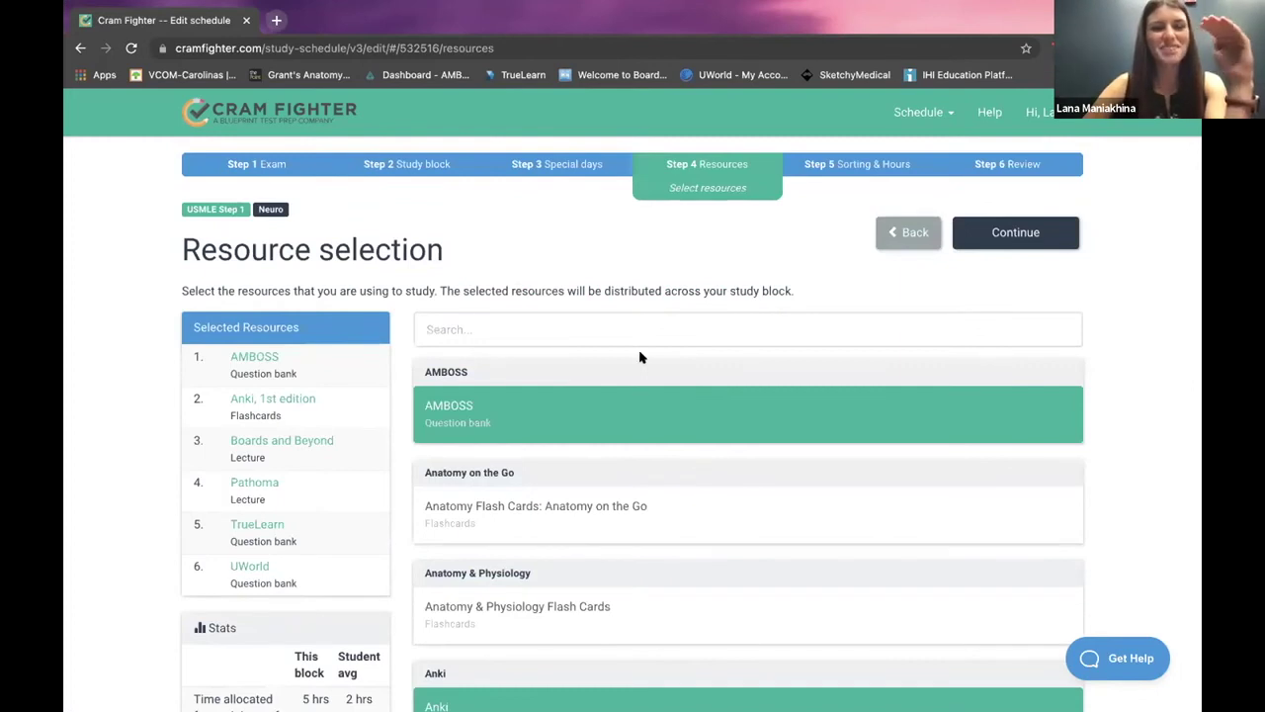
- Finish the resource selection and continue to the sorting options of the Neuro block
{"action": "scroll", "coordinate": [640, 357], "scroll_direction": "down", "scroll_amount": 2}
{"action": "scroll", "coordinate": [639, 357], "scroll_direction": "up", "scroll_amount": 1}
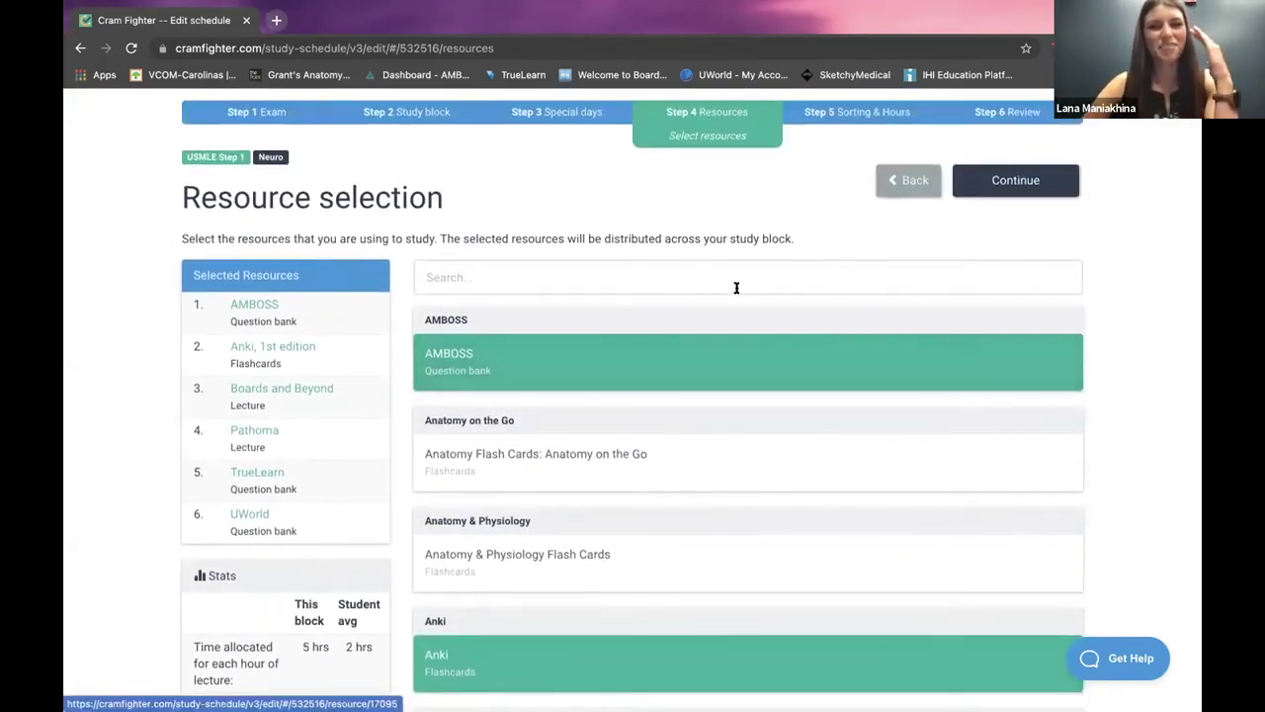
{"action": "scroll", "coordinate": [736, 288], "scroll_direction": "up", "scroll_amount": 1}
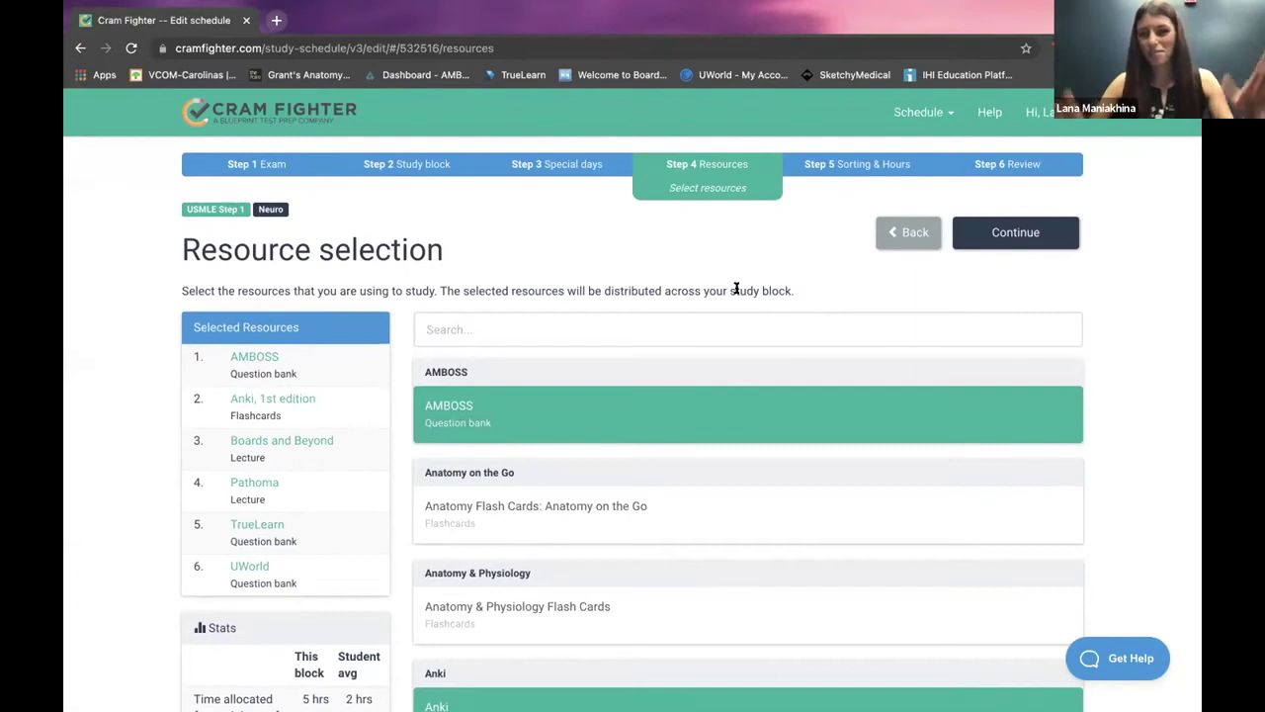
{"action": "left_click", "coordinate": [1047, 235]}
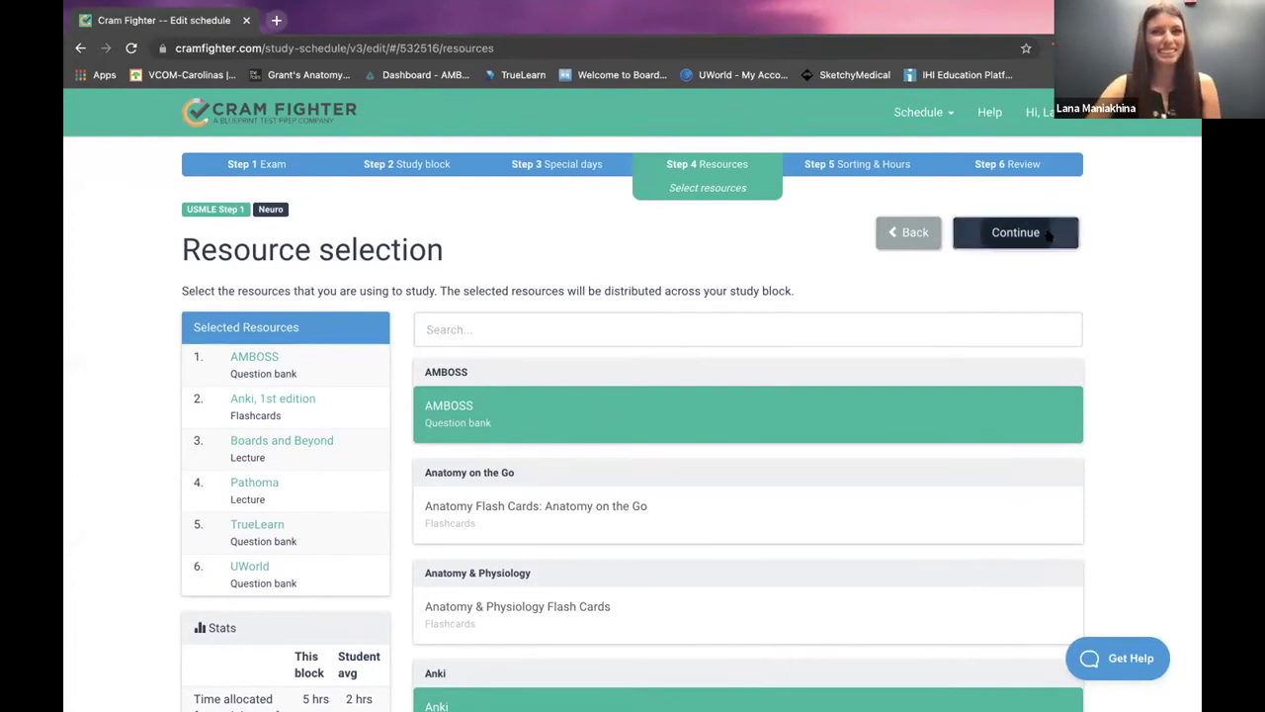
- Review the sort type choices, the subject order and the lecture order of Boards and Beyond and Pathoma
{"action": "scroll", "coordinate": [1048, 235], "scroll_direction": "down", "scroll_amount": 3}
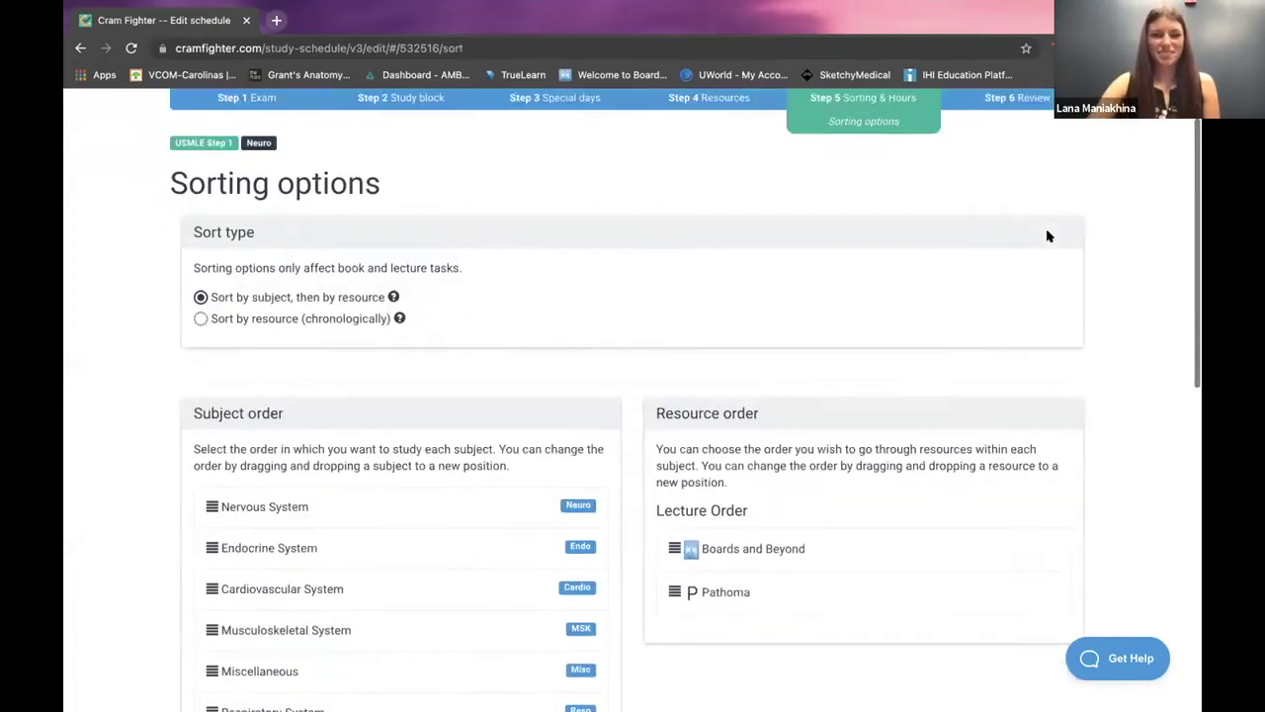
{"action": "scroll", "coordinate": [761, 340], "scroll_direction": "up", "scroll_amount": 1}
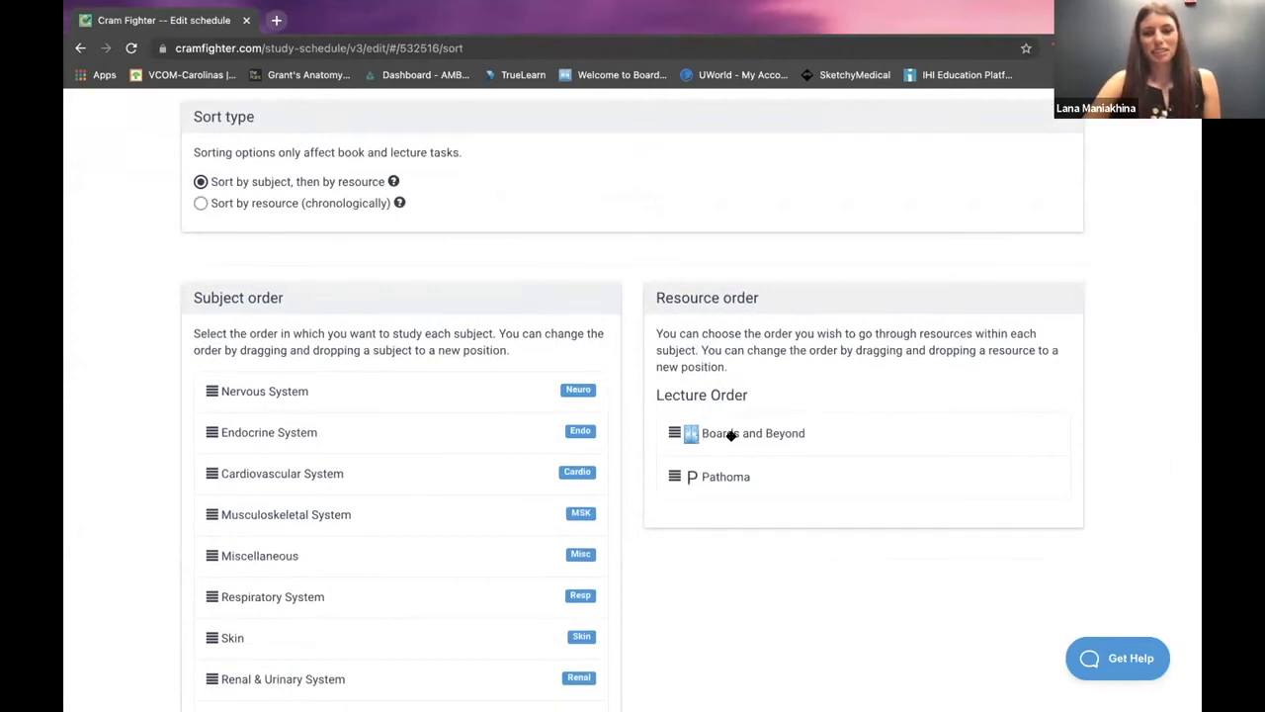
{"action": "scroll", "coordinate": [731, 435], "scroll_direction": "up", "scroll_amount": 1}
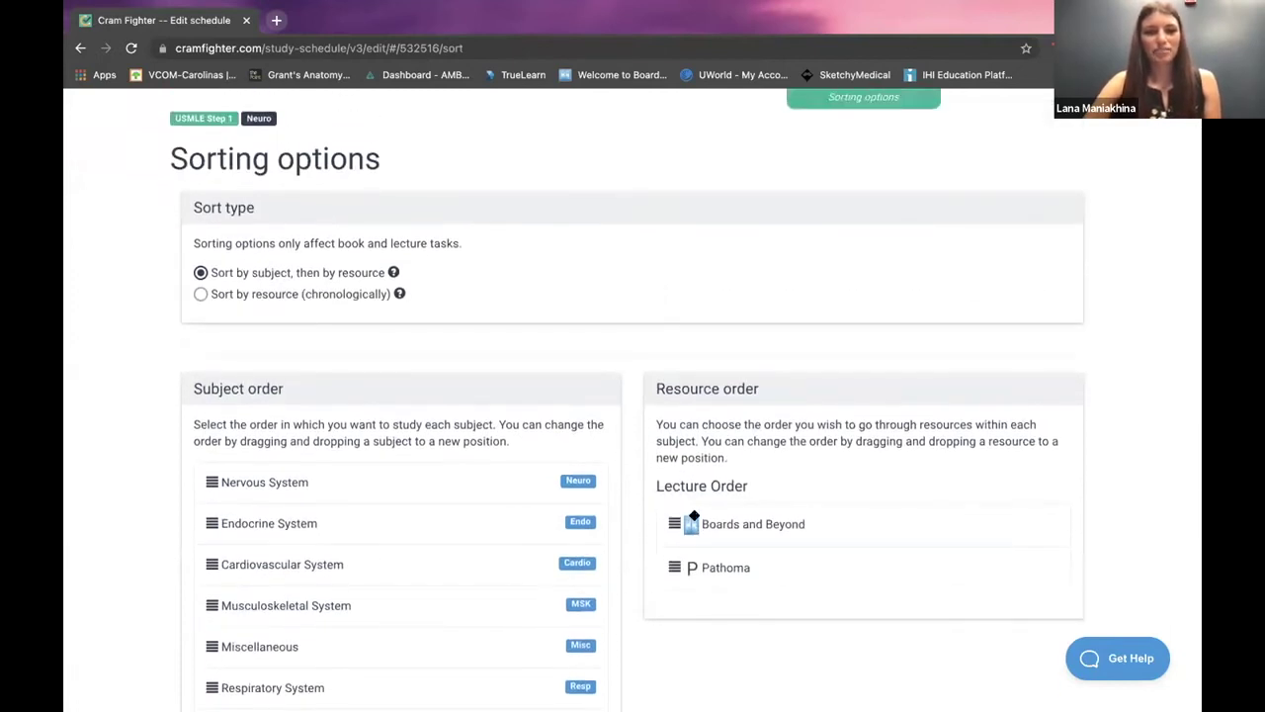
{"action": "scroll", "coordinate": [692, 519], "scroll_direction": "up", "scroll_amount": 1}
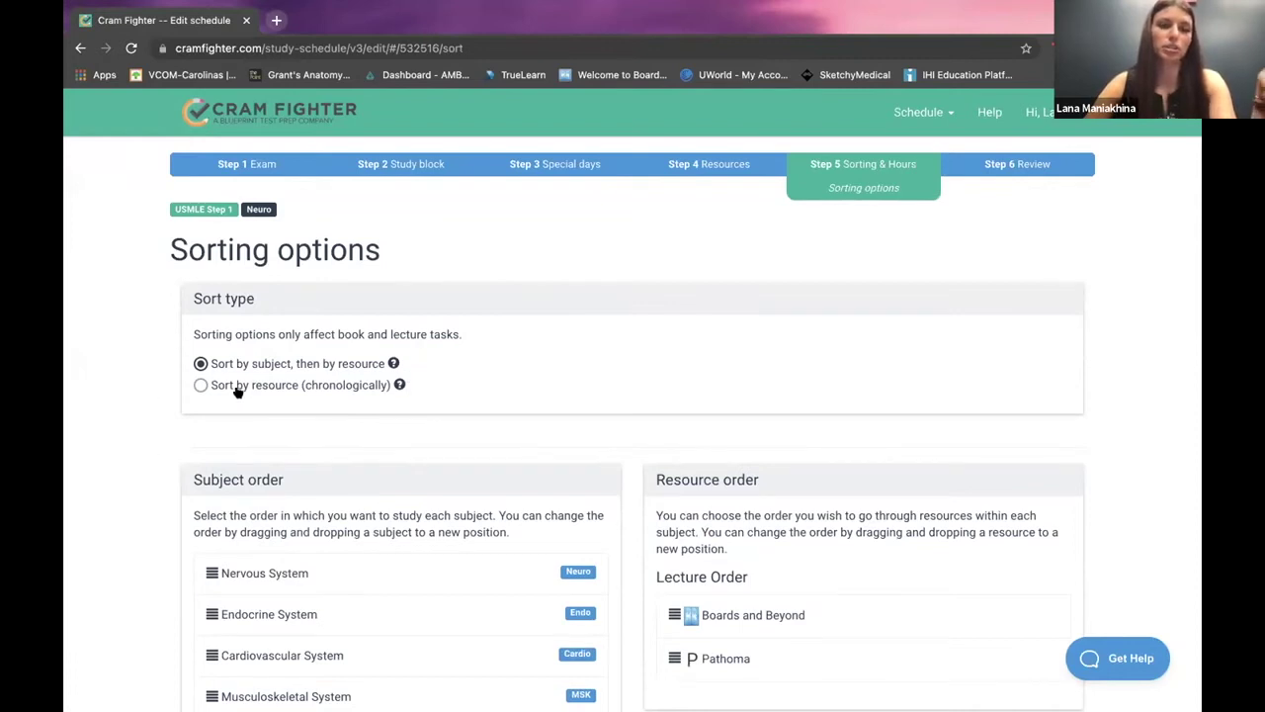
{"action": "scroll", "coordinate": [282, 399], "scroll_direction": "down", "scroll_amount": 1}
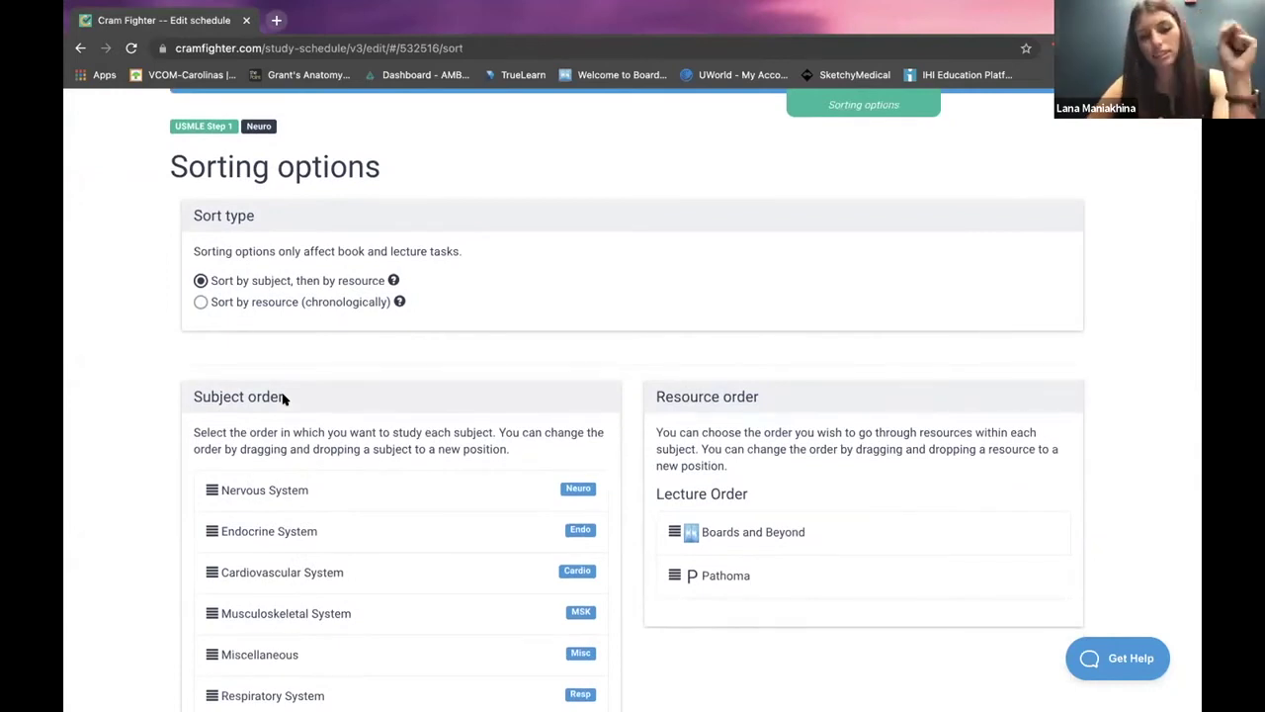
{"action": "scroll", "coordinate": [282, 399], "scroll_direction": "down", "scroll_amount": 1}
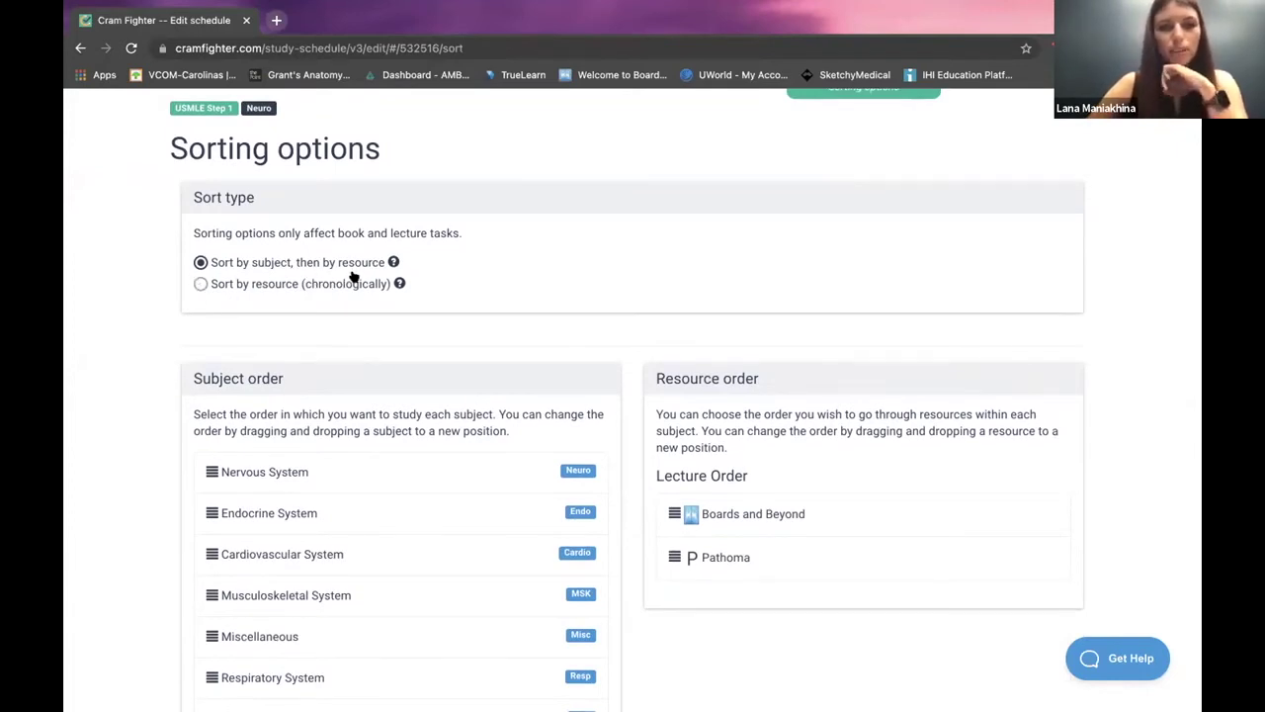
{"action": "scroll", "coordinate": [363, 291], "scroll_direction": "down", "scroll_amount": 2}
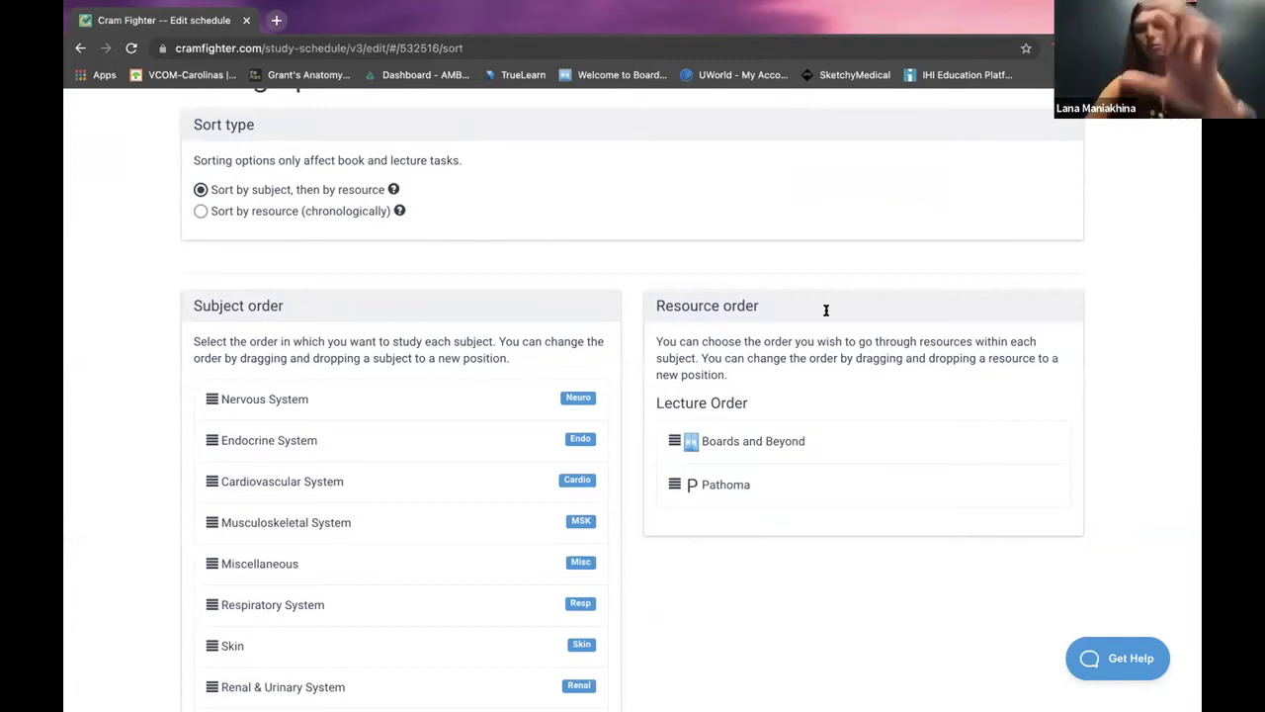
- Keep the sort type by subject, then by resource, and continue to the study hours of the Neuro block
{"action": "scroll", "coordinate": [825, 311], "scroll_direction": "up", "scroll_amount": 4}
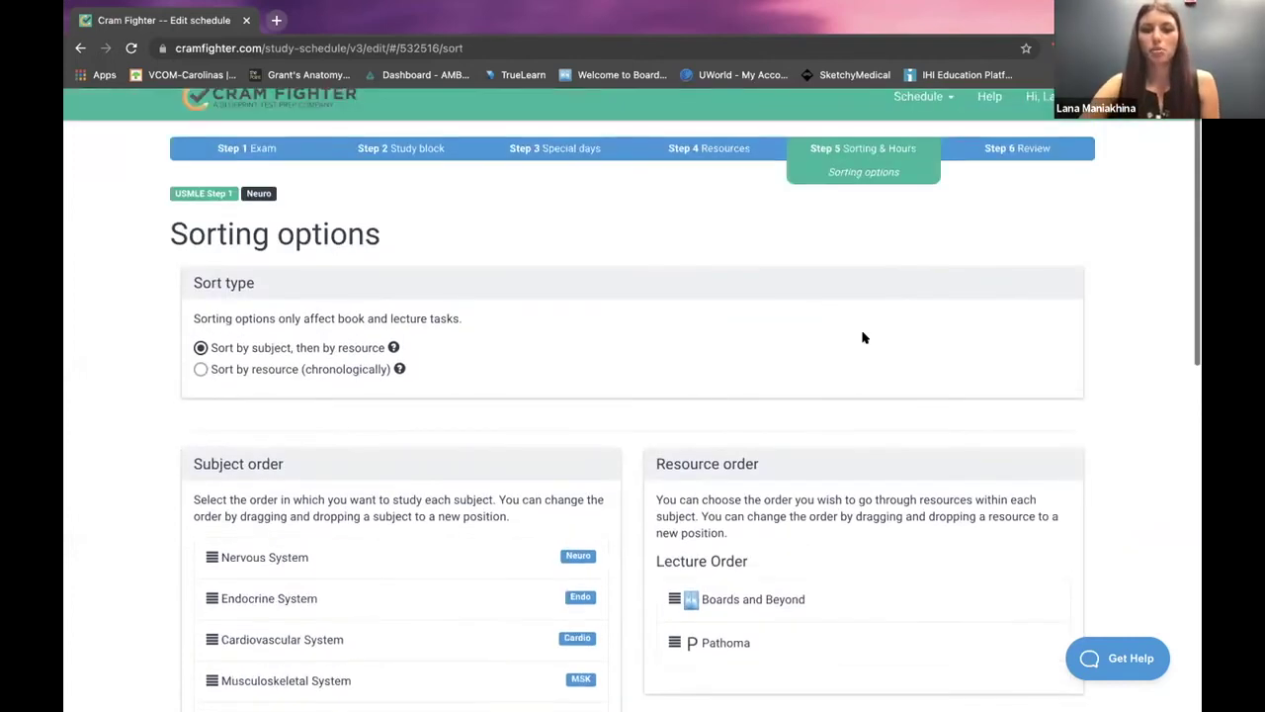
{"action": "scroll", "coordinate": [940, 252], "scroll_direction": "down", "scroll_amount": 10}
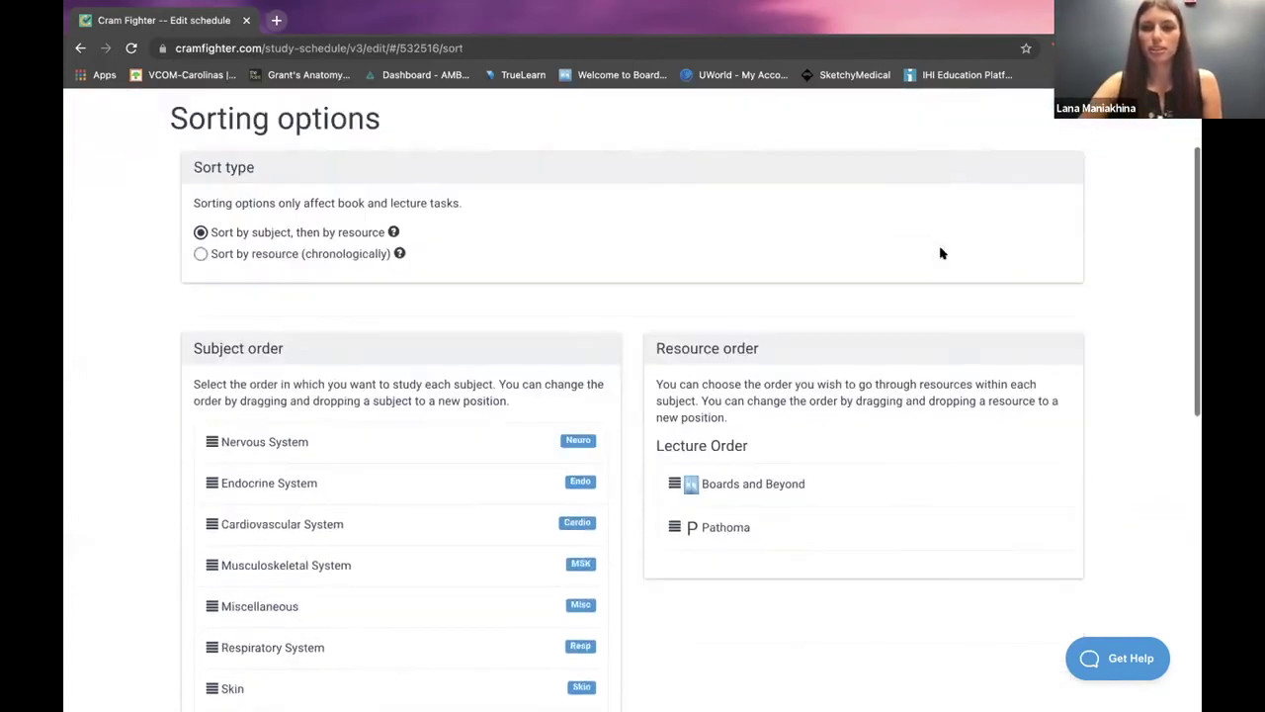
{"action": "left_click", "coordinate": [317, 666]}
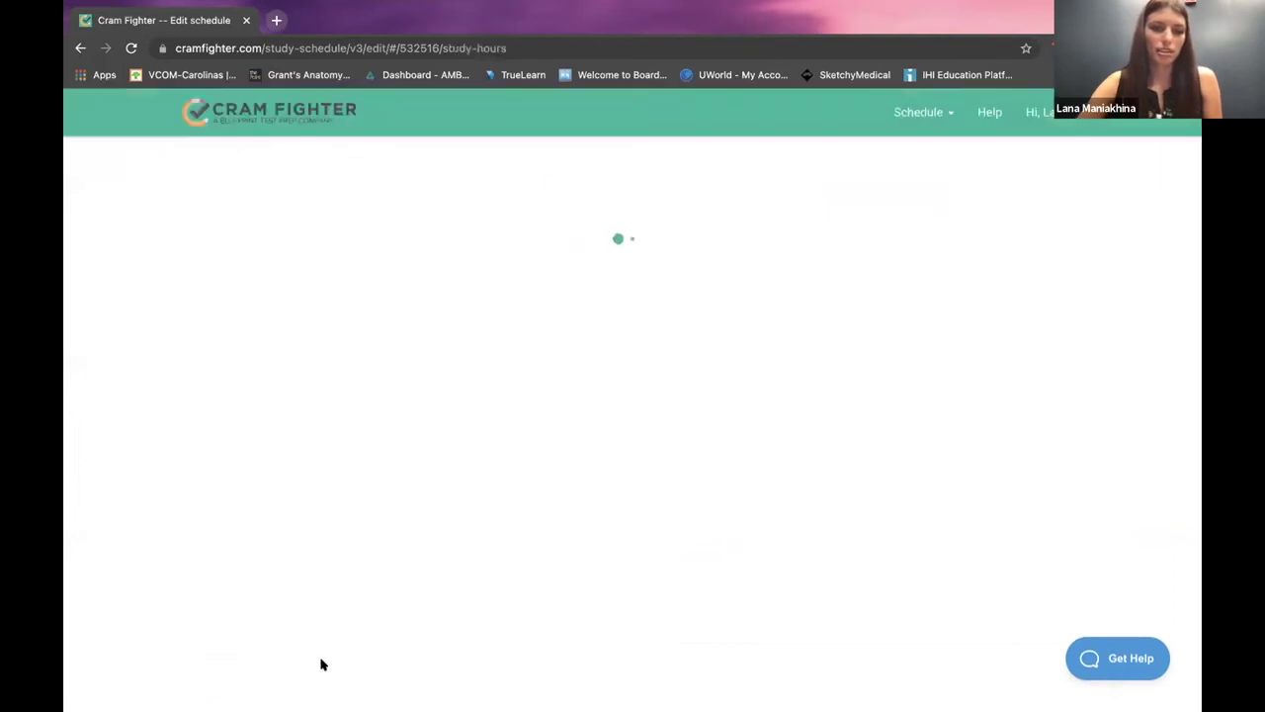
- Set the daily Qbanks study hours to 1 for Monday through Thursday
{"action": "scroll", "coordinate": [627, 557], "scroll_direction": "down", "scroll_amount": 1}
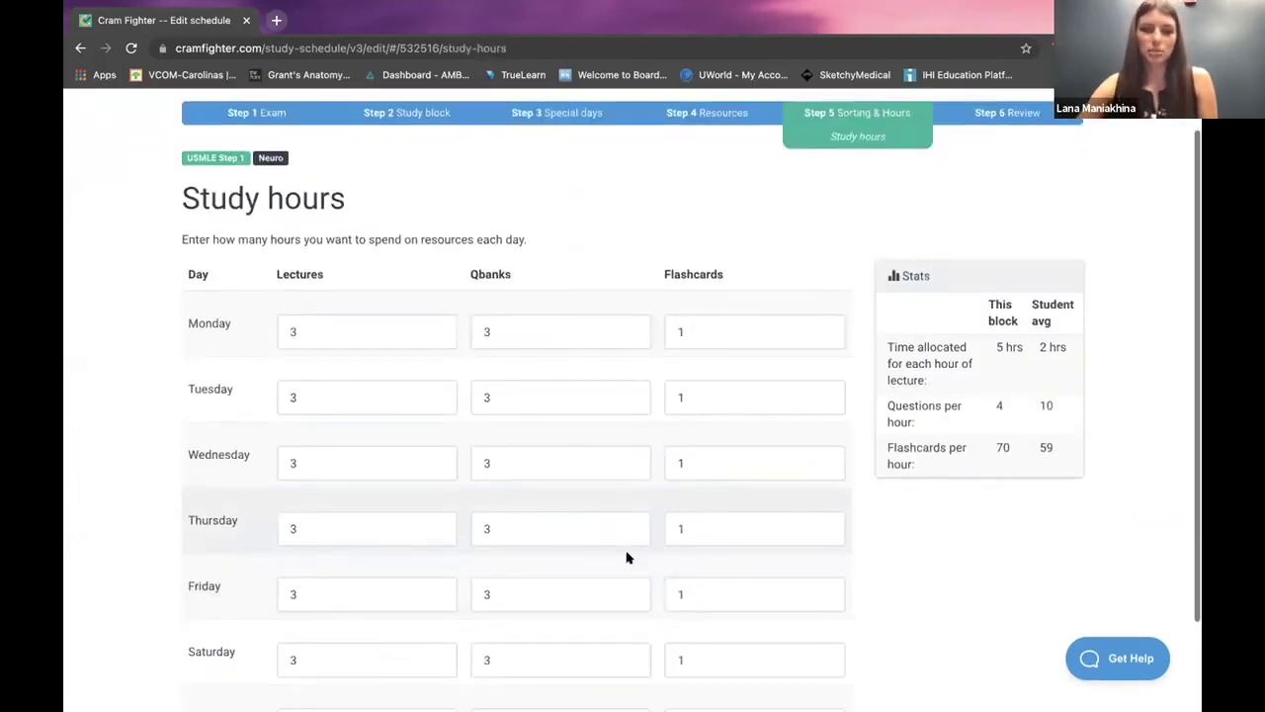
{"action": "scroll", "coordinate": [626, 557], "scroll_direction": "down", "scroll_amount": 2}
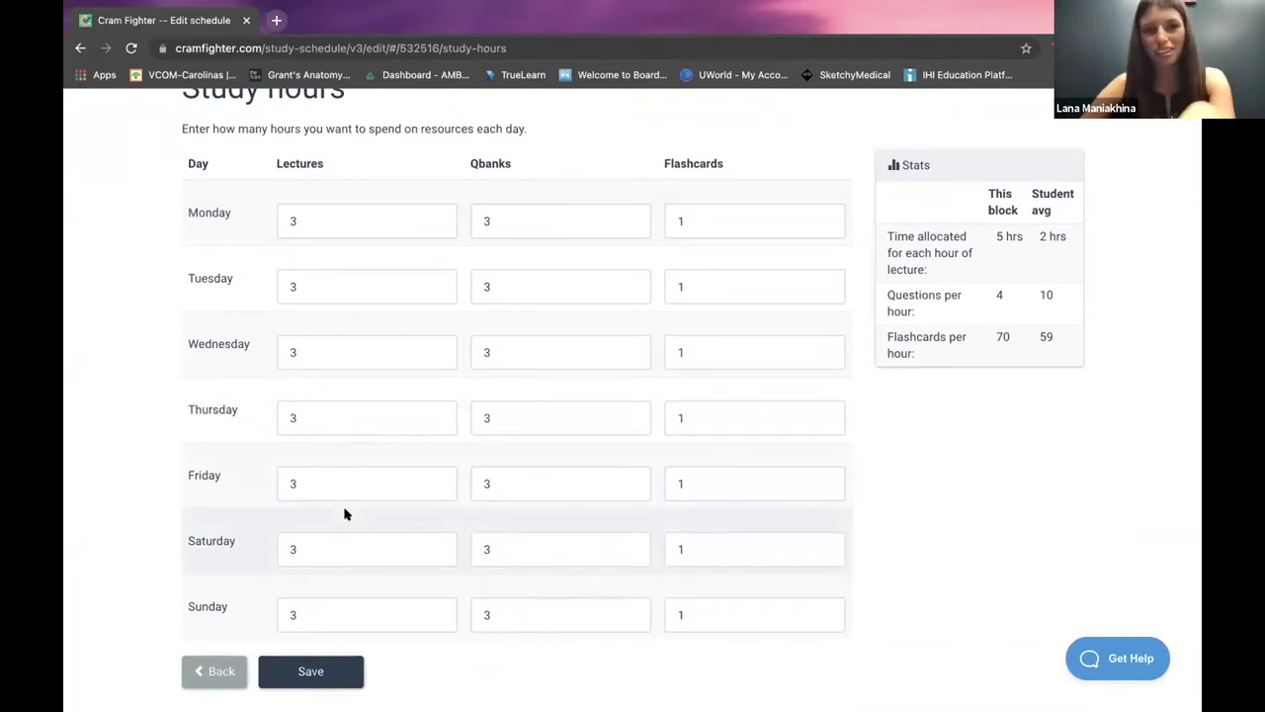
{"action": "left_click", "coordinate": [504, 215]}
{"action": "key", "text": "BackSpace"}
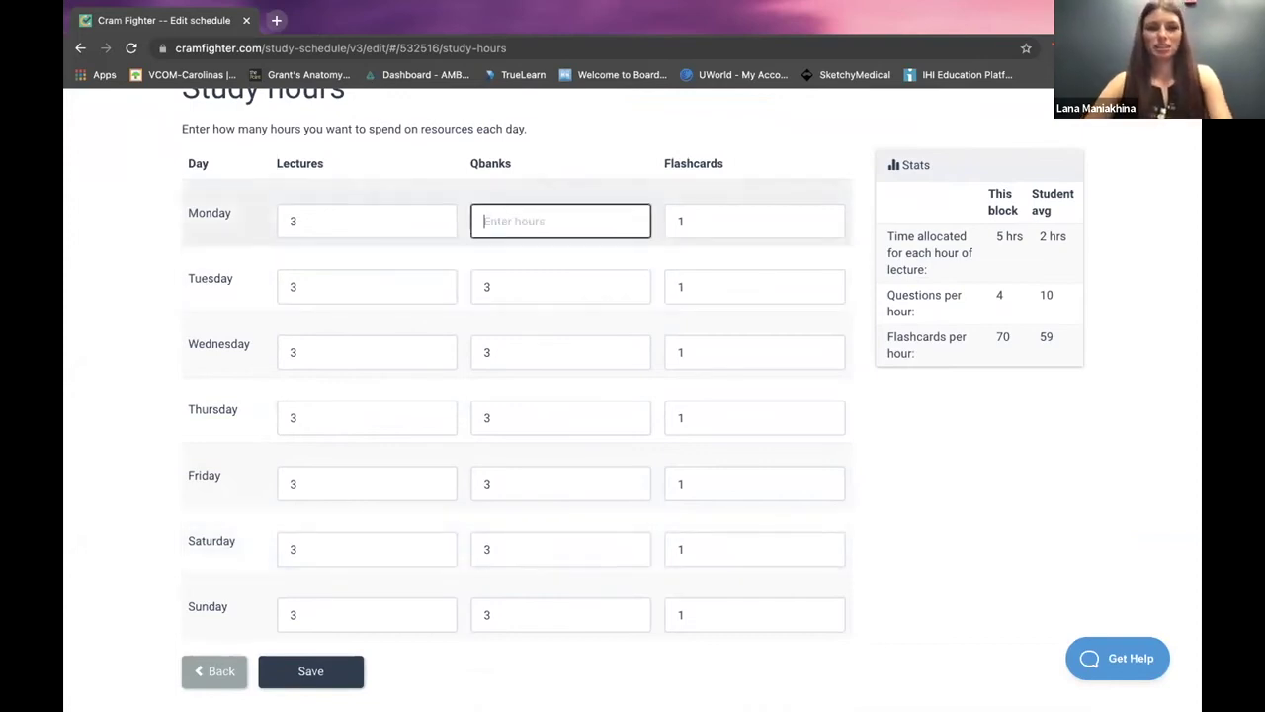
{"action": "type", "text": "1"}
{"action": "left_click", "coordinate": [554, 285]}
{"action": "key", "text": "BackSpace"}
{"action": "type", "text": "1"}
{"action": "left_click_drag", "start_coordinate": [494, 351], "coordinate": [461, 349]}
{"action": "left_click_drag", "start_coordinate": [494, 415], "coordinate": [450, 416]}
{"action": "type", "text": "1"}
- Set the daily Qbanks study hours to 1 for Friday, Saturday and Sunday
{"action": "left_click", "coordinate": [504, 480]}
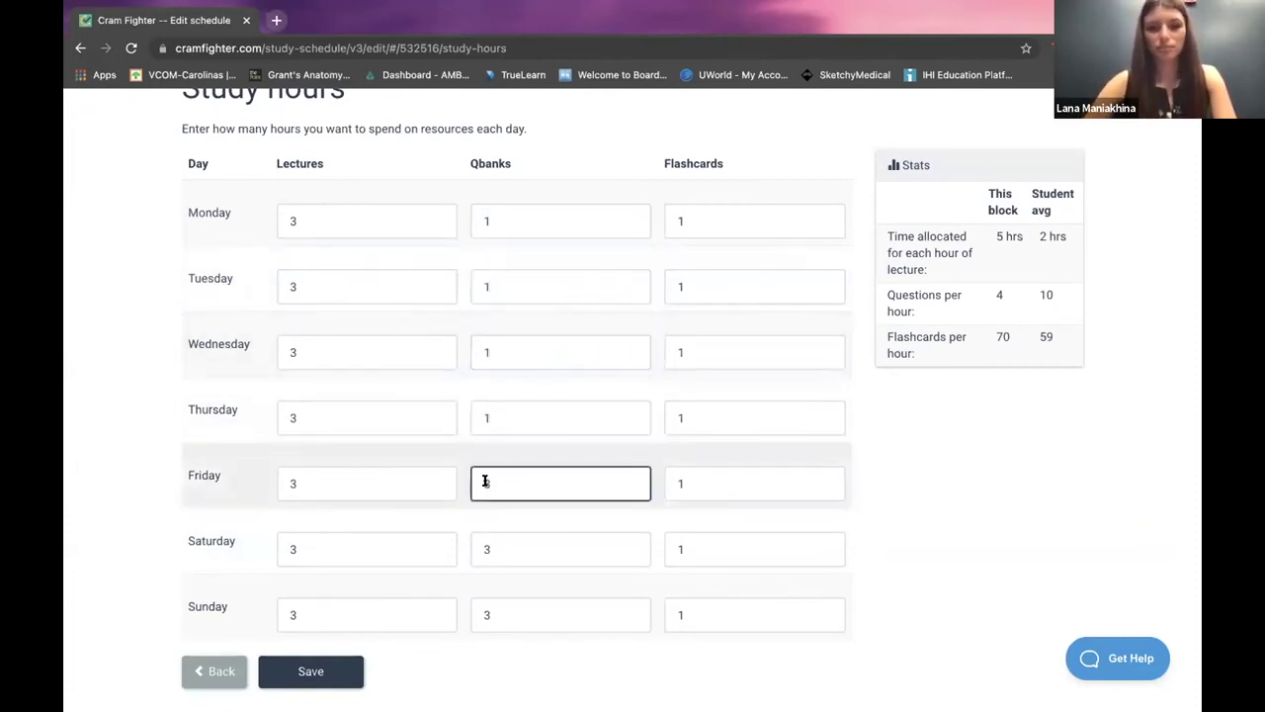
{"action": "left_click", "coordinate": [500, 545]}
{"action": "key", "text": "BackSpace"}
{"action": "type", "text": "1"}
{"action": "left_click", "coordinate": [524, 606]}
{"action": "key", "text": "BackSpace"}
{"action": "type", "text": "1"}
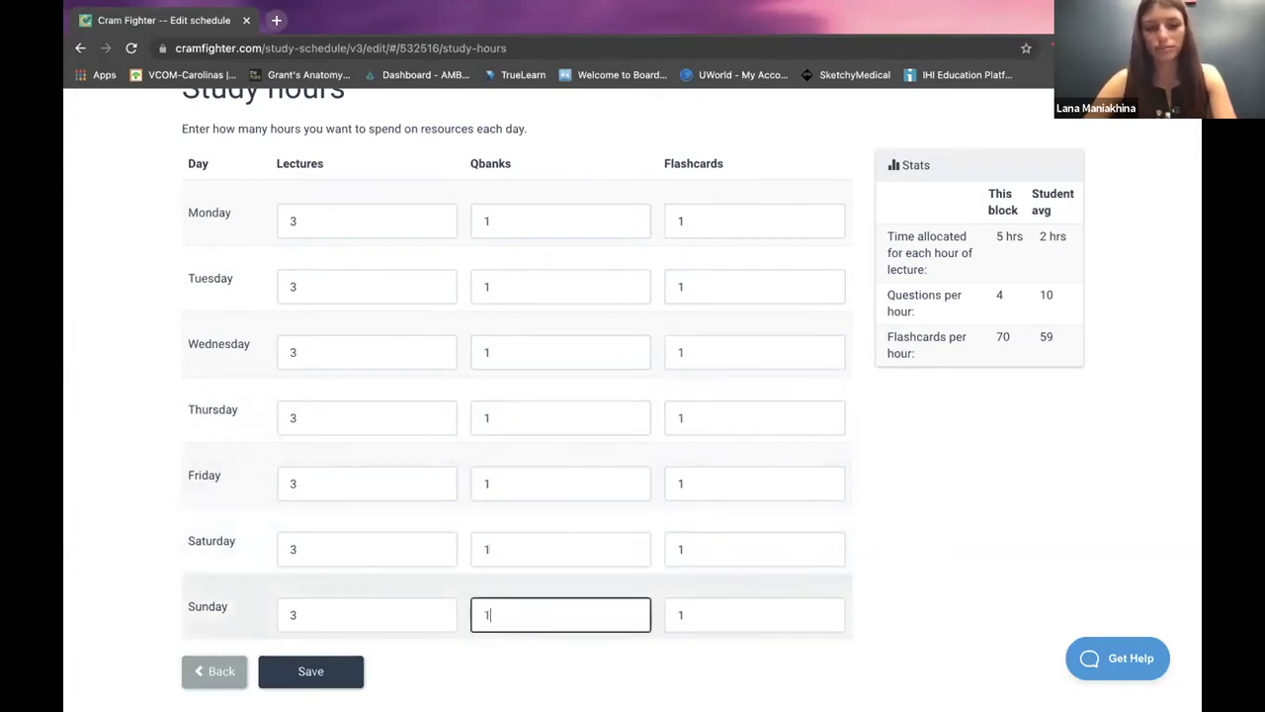
- Set the Flashcards study hours to 2 on Tuesday, Thursday and Saturday, and save the study hours
{"action": "scroll", "coordinate": [680, 397], "scroll_direction": "up", "scroll_amount": 3}
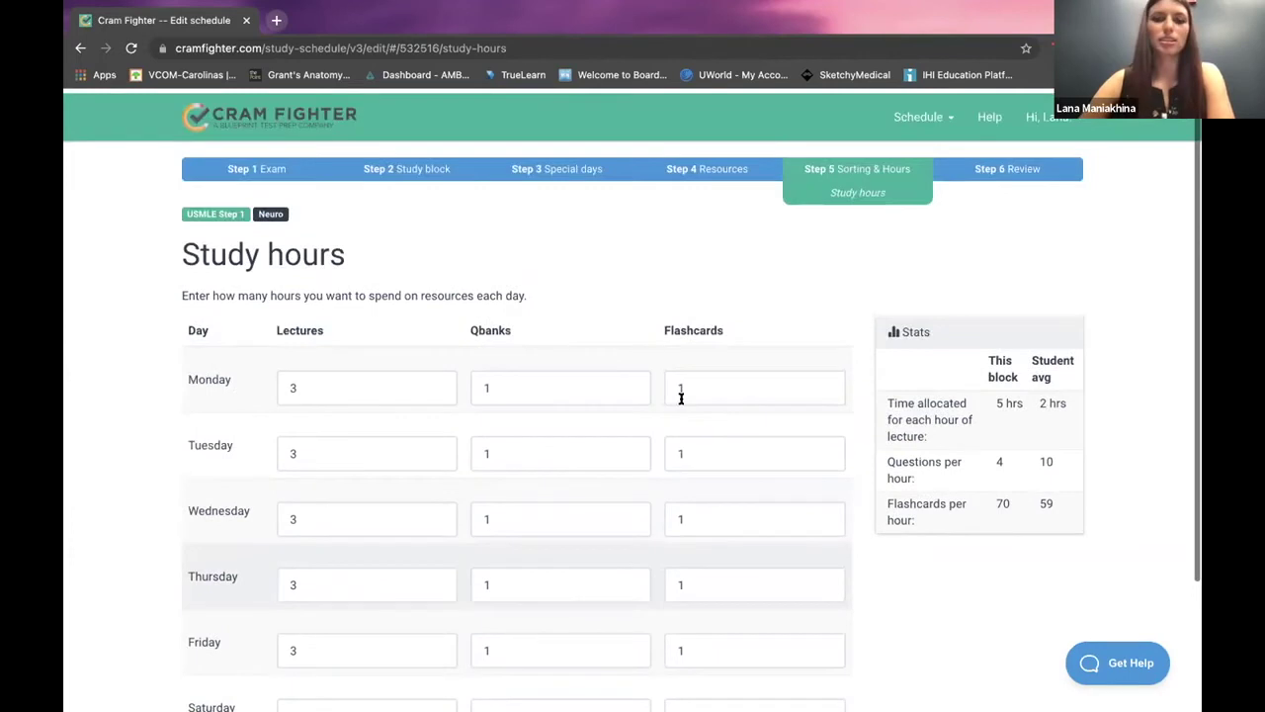
{"action": "scroll", "coordinate": [680, 397], "scroll_direction": "down", "scroll_amount": 3}
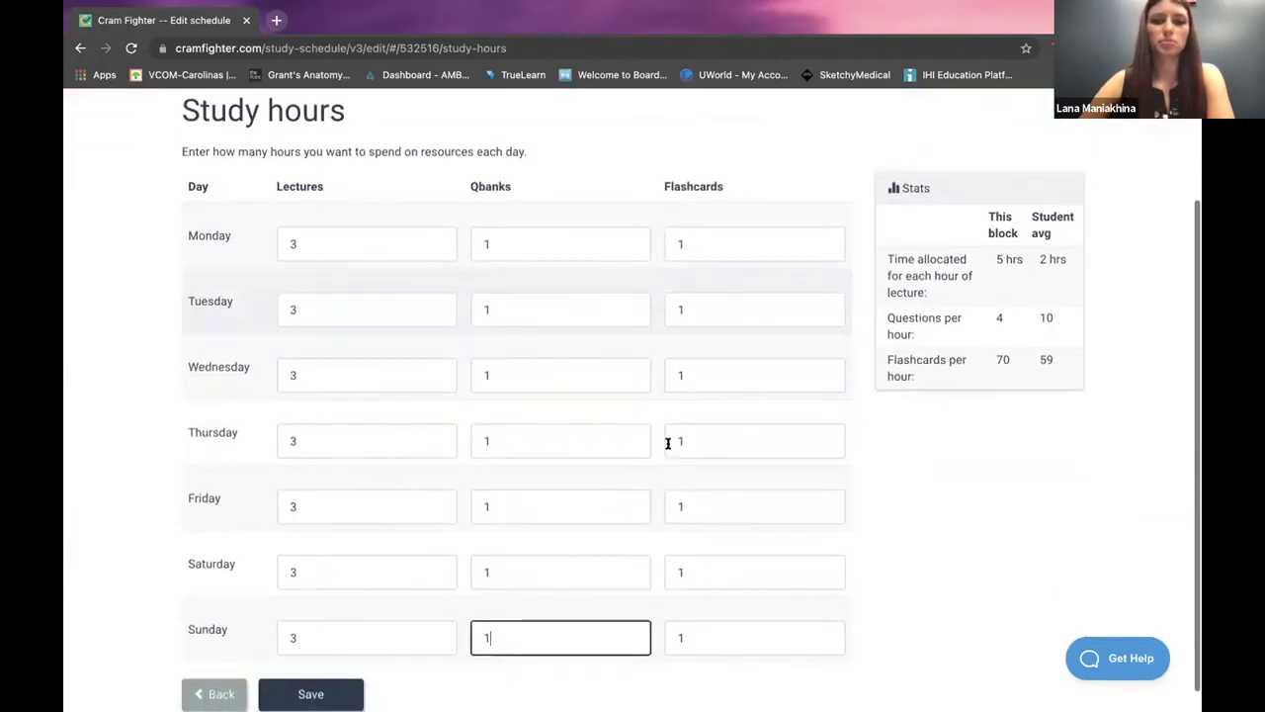
{"action": "left_click", "coordinate": [700, 309]}
{"action": "key", "text": "BackSpace"}
{"action": "type", "text": "2"}
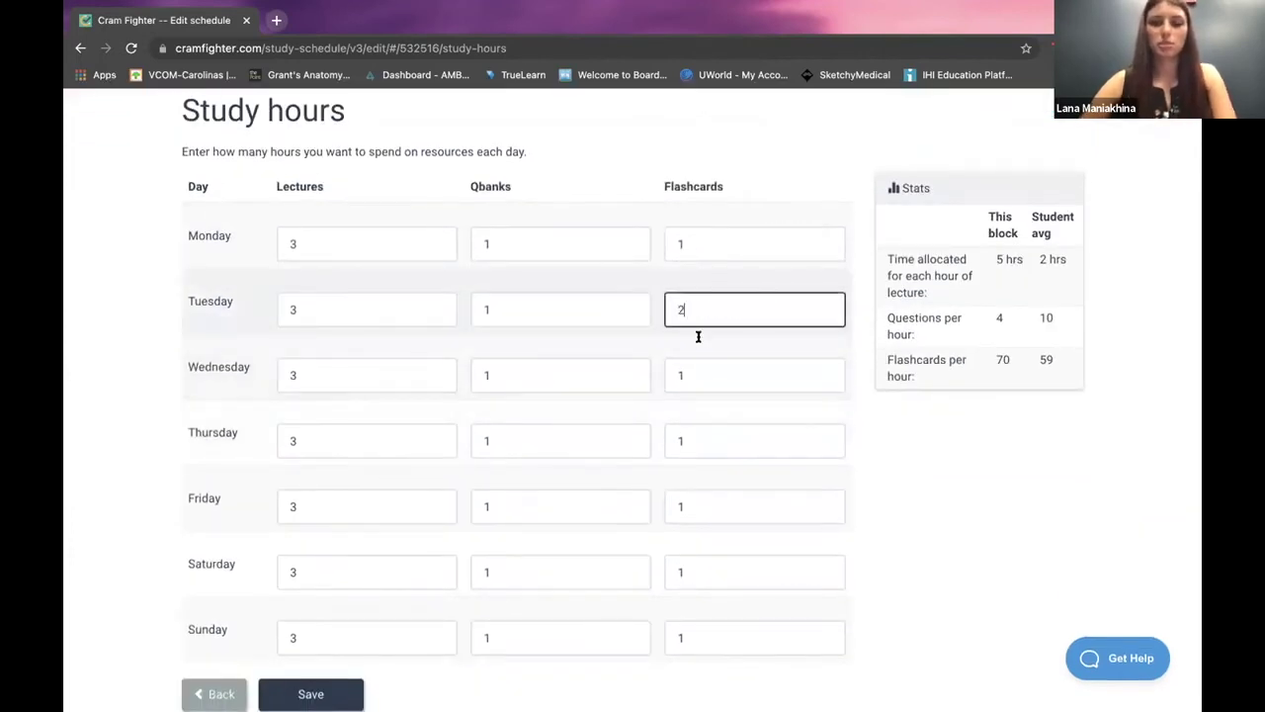
{"action": "left_click", "coordinate": [704, 439]}
{"action": "key", "text": "BackSpace"}
{"action": "type", "text": "2"}
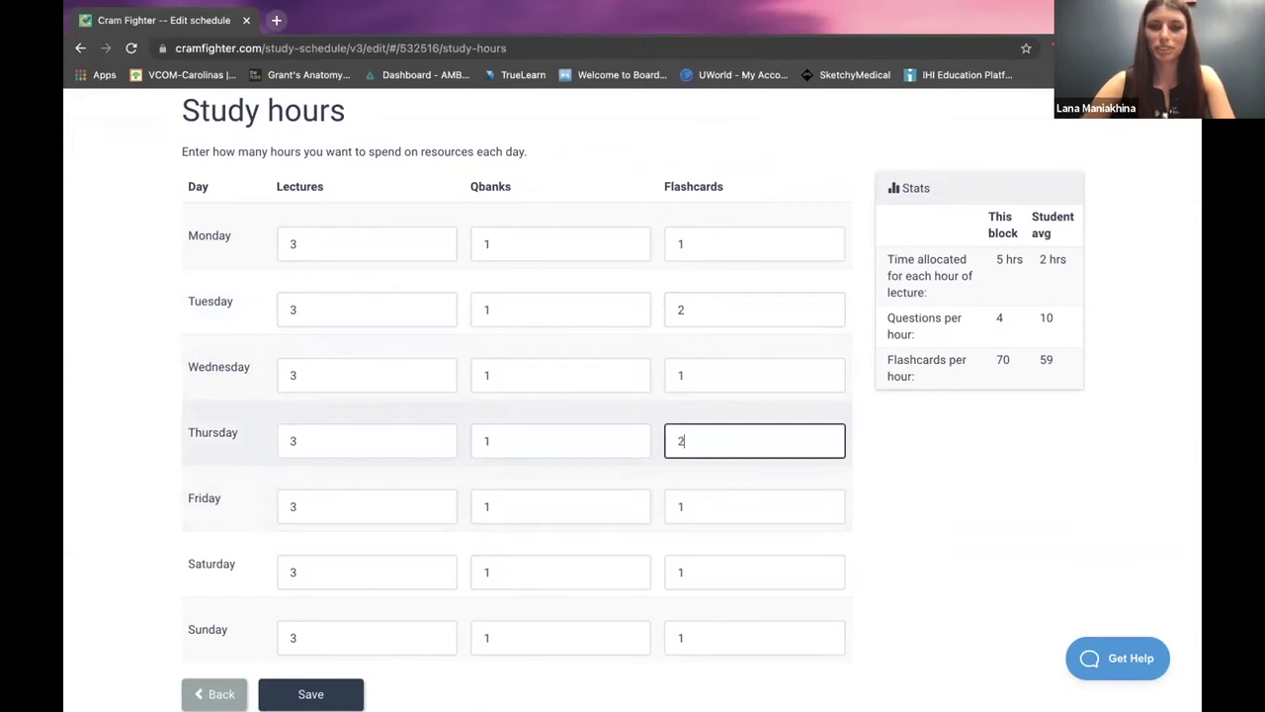
{"action": "left_click", "coordinate": [705, 569]}
{"action": "key", "text": "BackSpace"}
{"action": "type", "text": "2"}
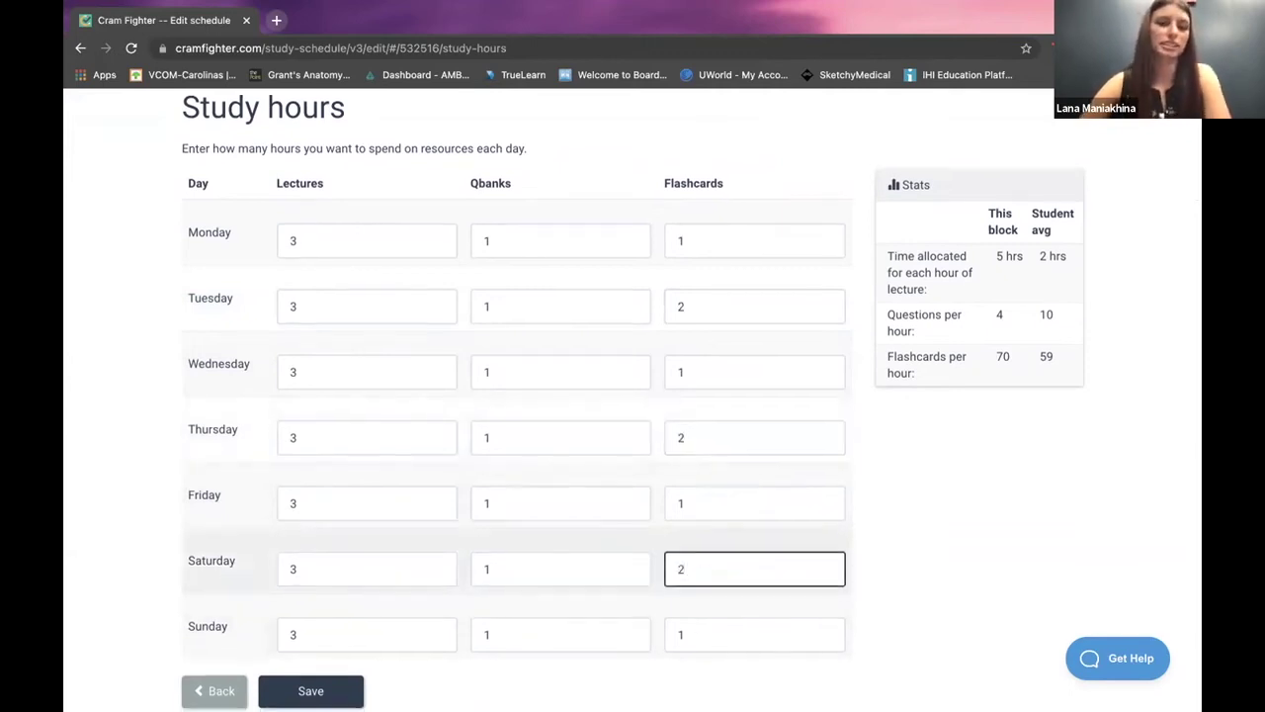
{"action": "scroll", "coordinate": [412, 608], "scroll_direction": "down", "scroll_amount": 1}
{"action": "left_click", "coordinate": [308, 670]}
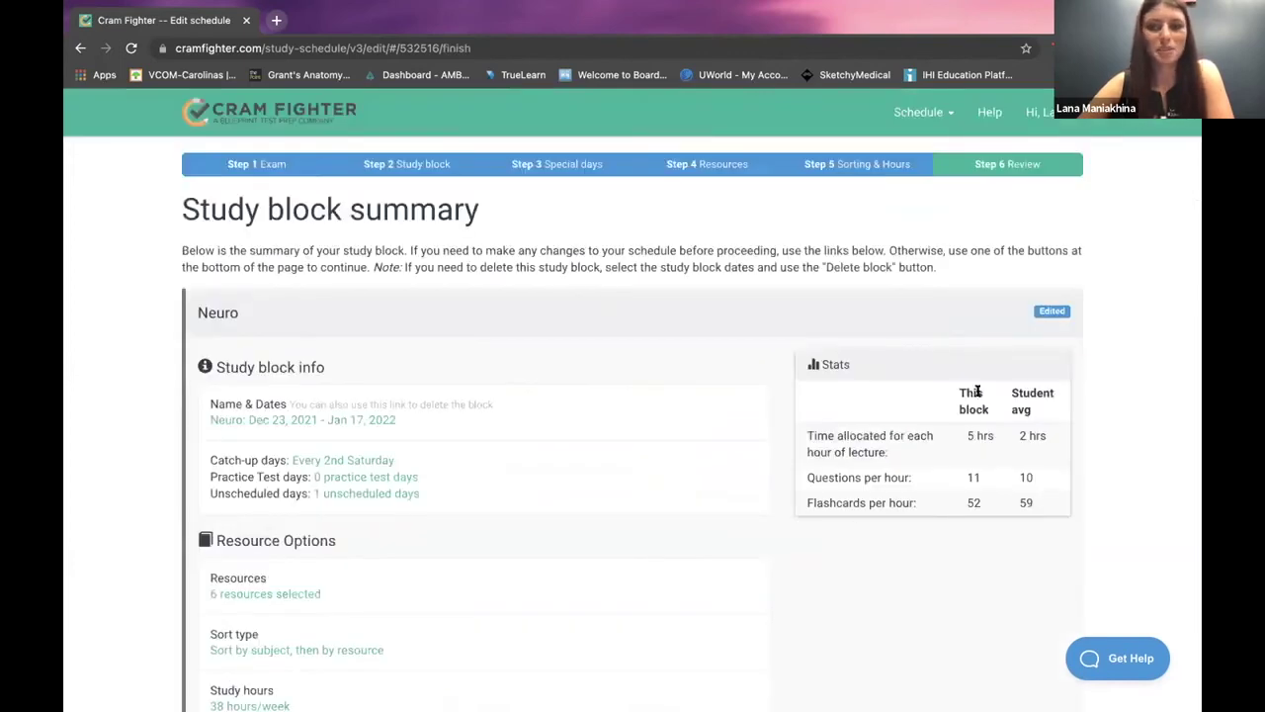
- Finish the Neuro study block and recalculate the schedule, redistributing overdue tasks across future days with rebalanced tasks starting today
{"action": "scroll", "coordinate": [1054, 419], "scroll_direction": "down", "scroll_amount": 1}
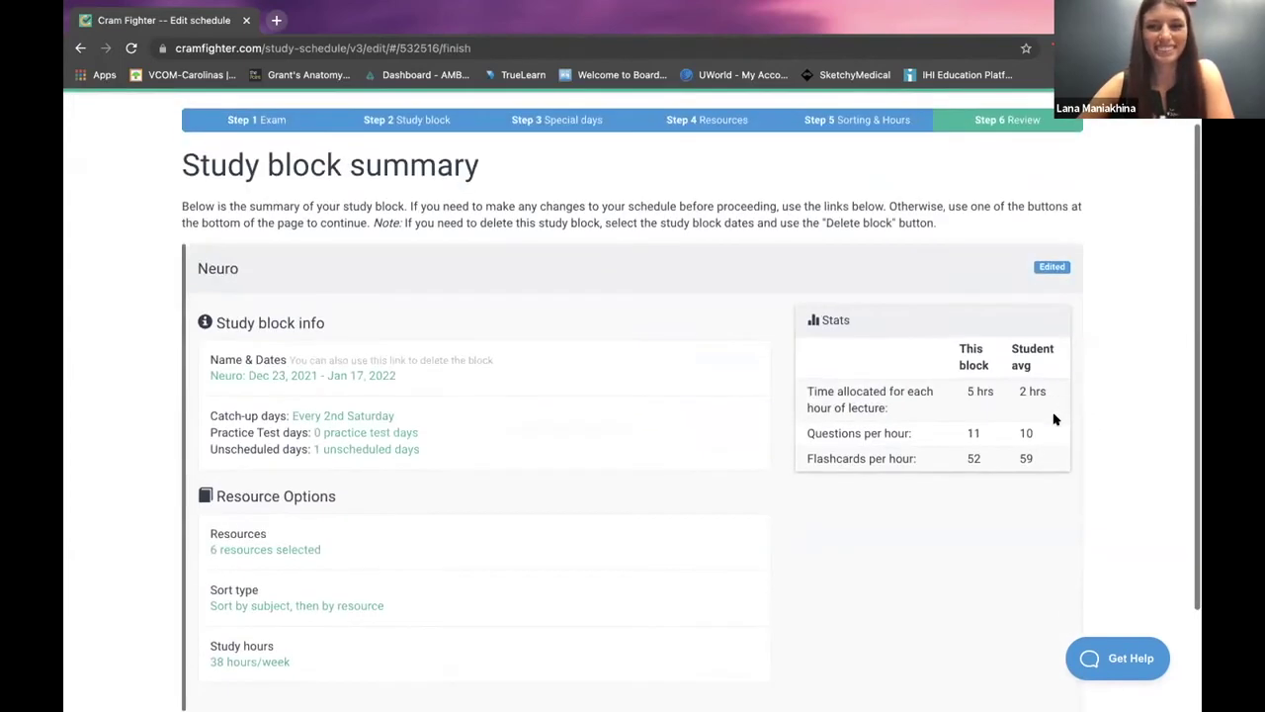
{"action": "scroll", "coordinate": [1053, 419], "scroll_direction": "down", "scroll_amount": 1}
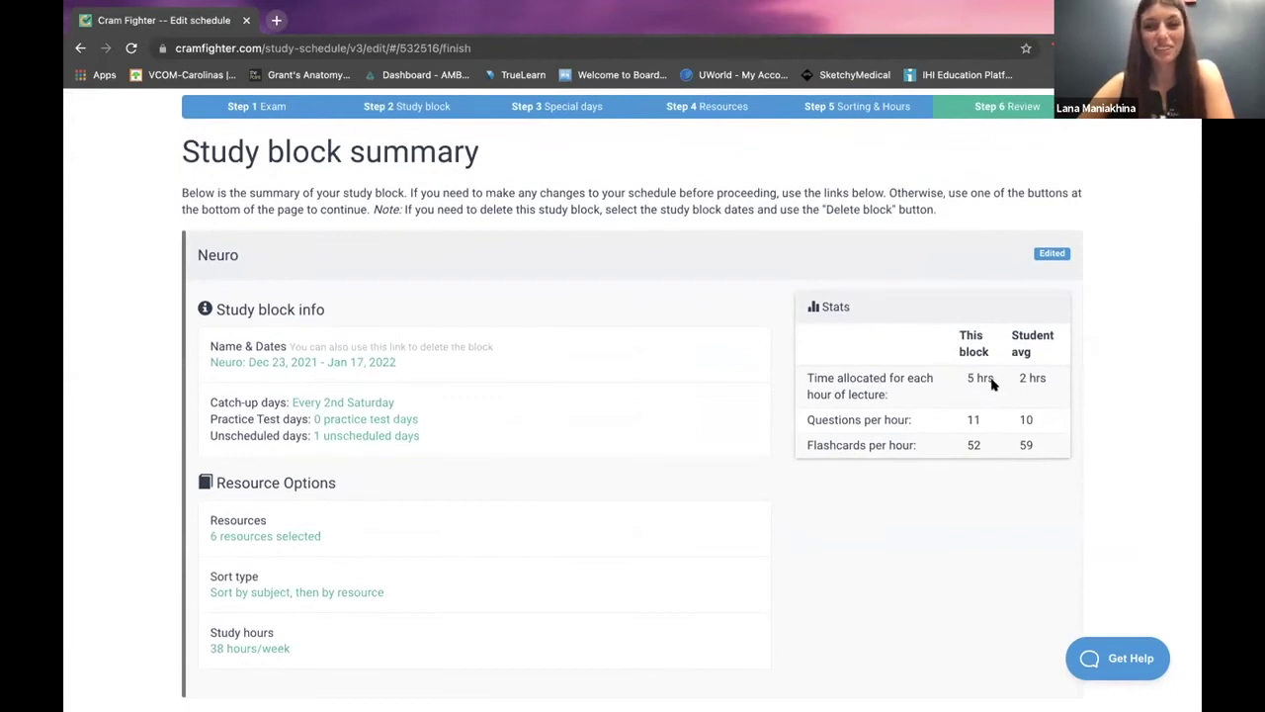
{"action": "scroll", "coordinate": [981, 381], "scroll_direction": "down", "scroll_amount": 2}
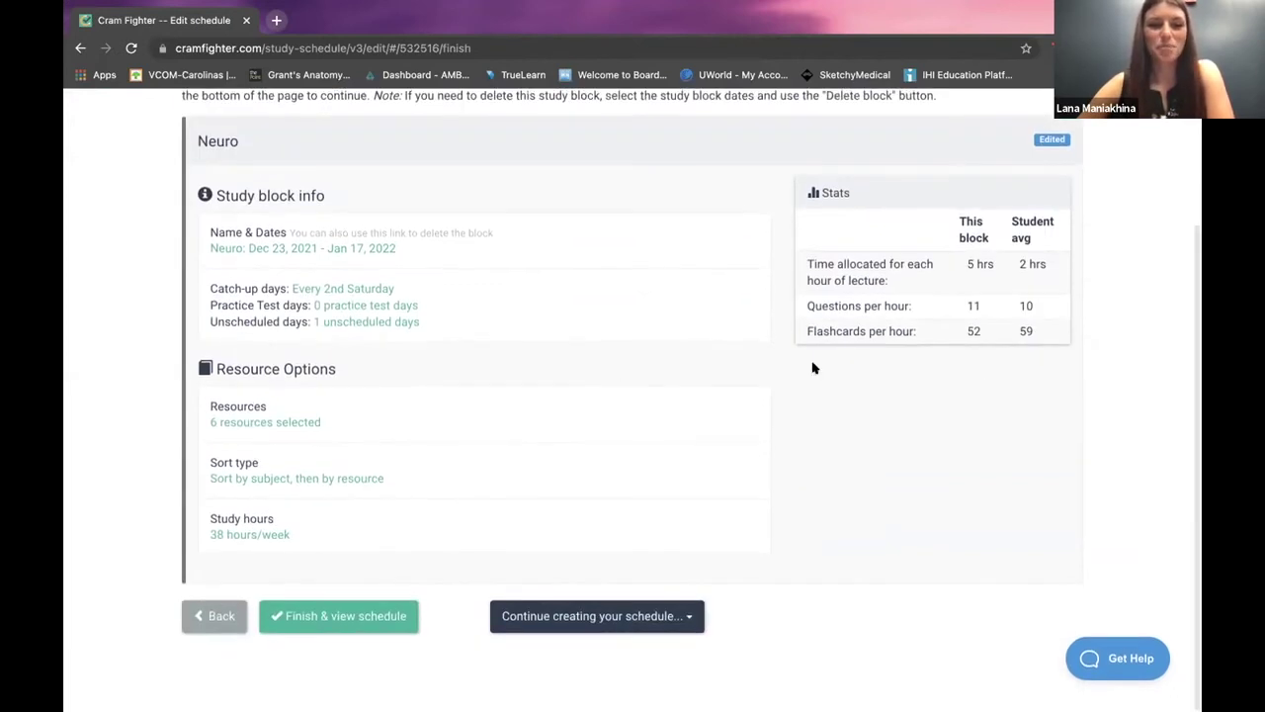
{"action": "left_click", "coordinate": [365, 617]}
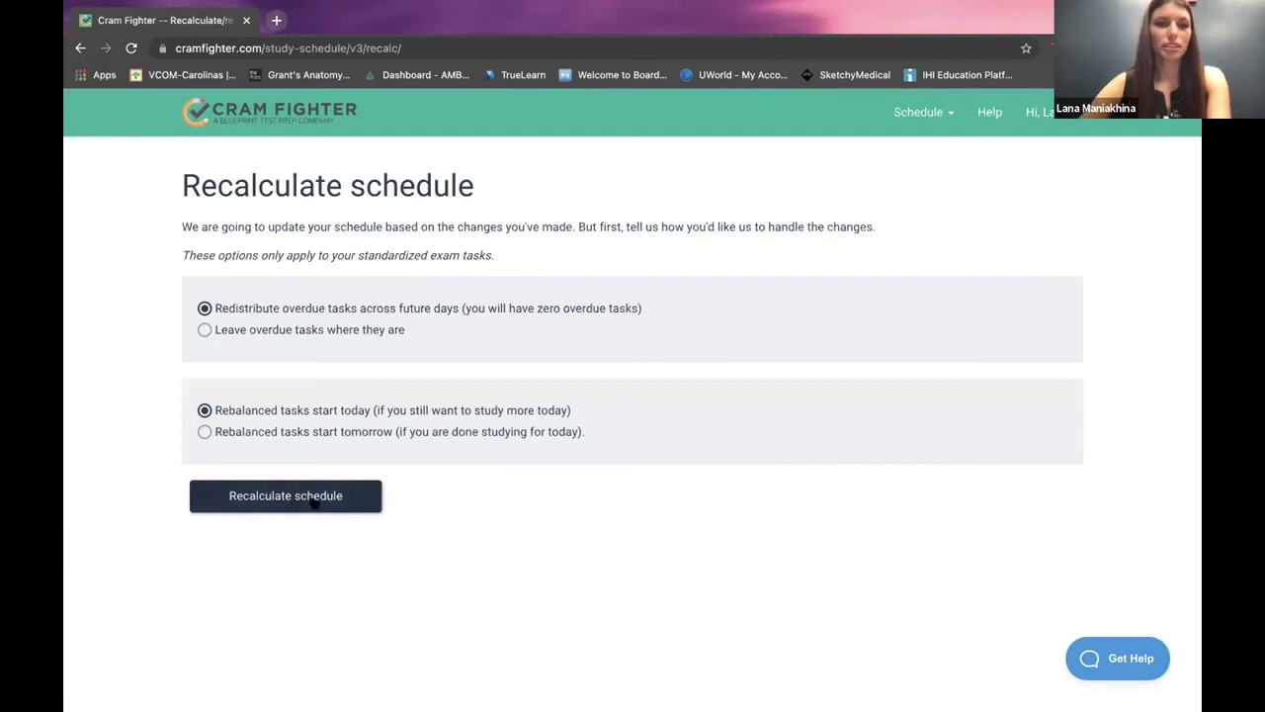
{"action": "left_click", "coordinate": [263, 494]}
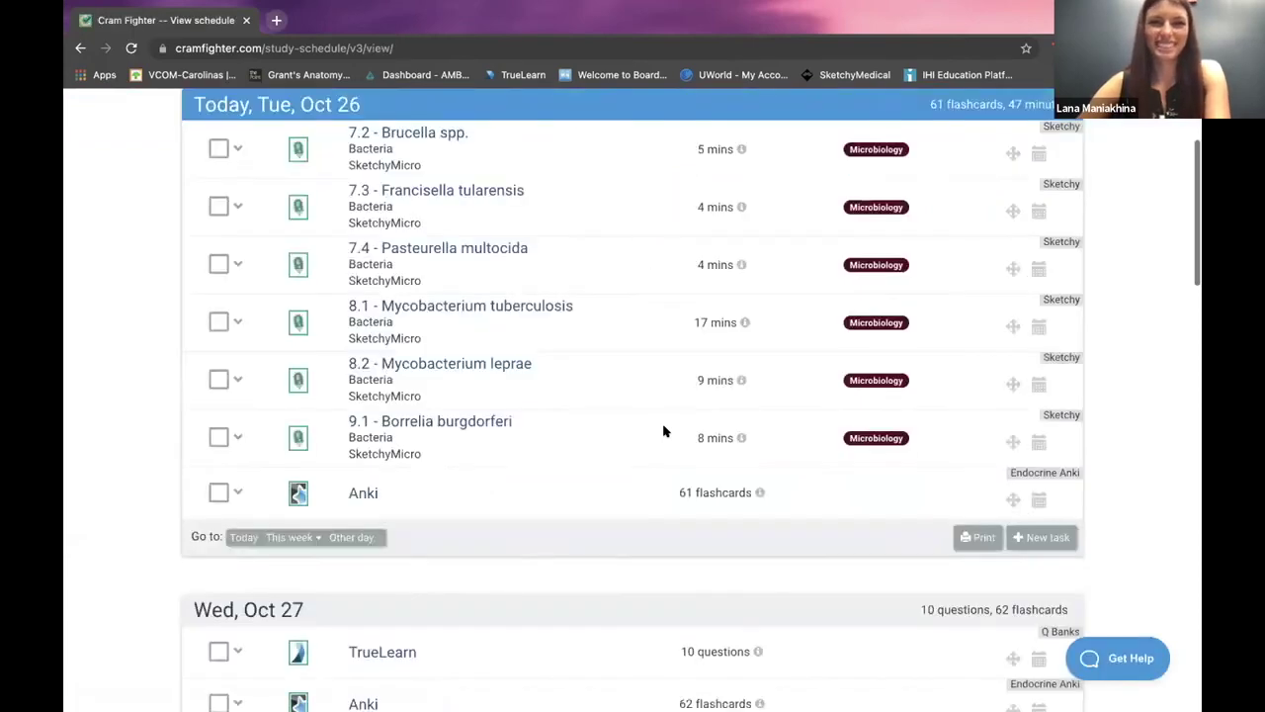
- Browse ahead in the recalculated schedule to the December 2021 month calendar and open the tasks for December 23
{"action": "scroll", "coordinate": [663, 429], "scroll_direction": "up", "scroll_amount": 2}
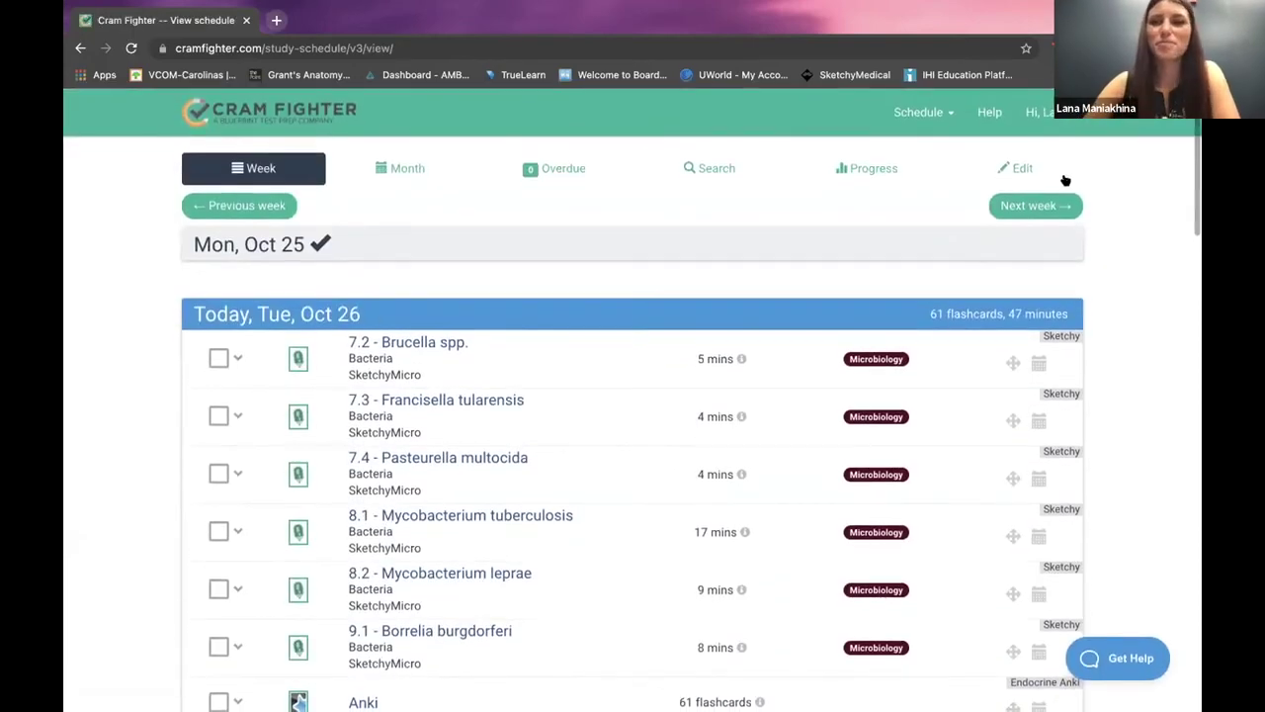
{"action": "left_click", "coordinate": [1050, 208]}
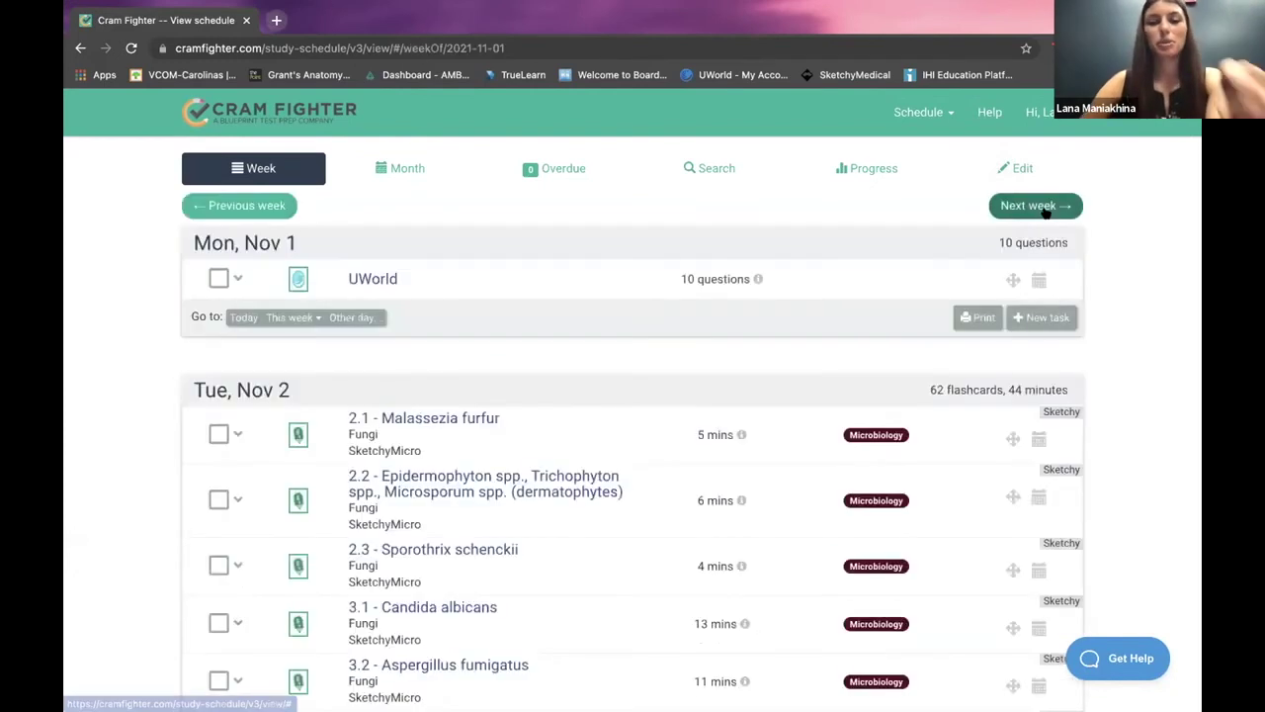
{"action": "left_click", "coordinate": [1045, 209]}
{"action": "left_click", "coordinate": [1045, 210]}
{"action": "left_click", "coordinate": [404, 168]}
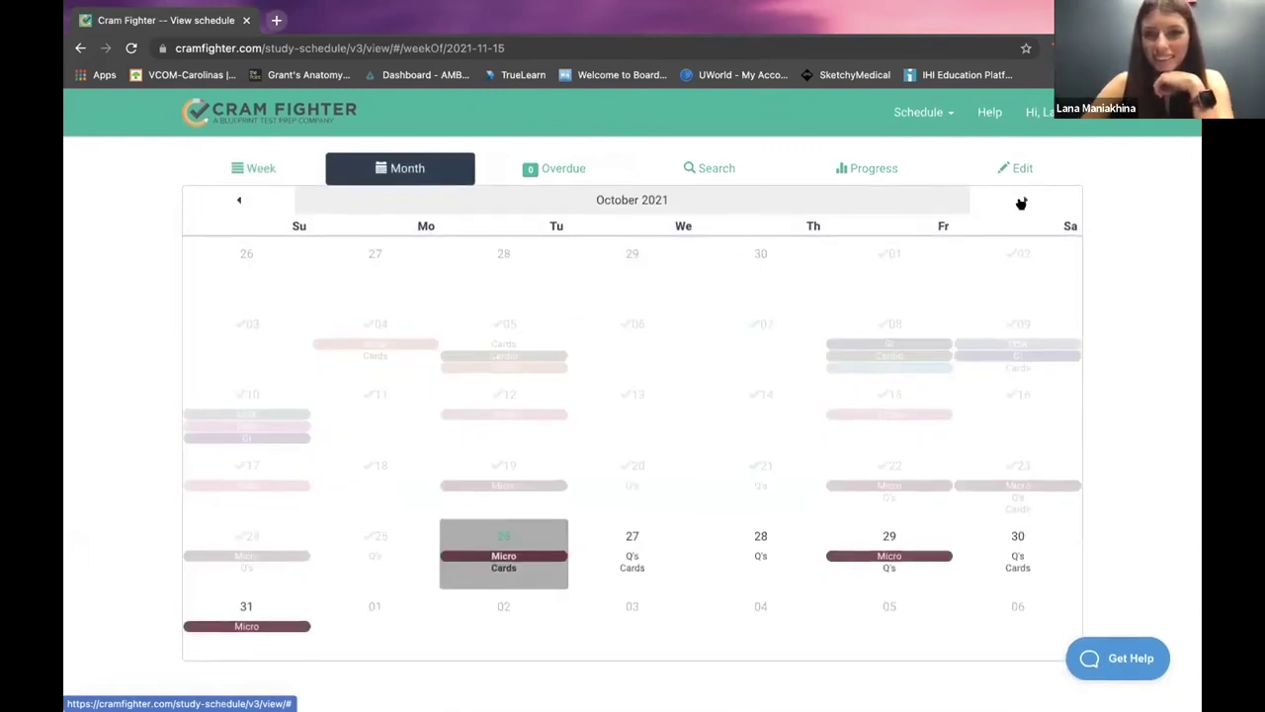
{"action": "left_click", "coordinate": [1021, 203]}
{"action": "left_click", "coordinate": [1025, 202]}
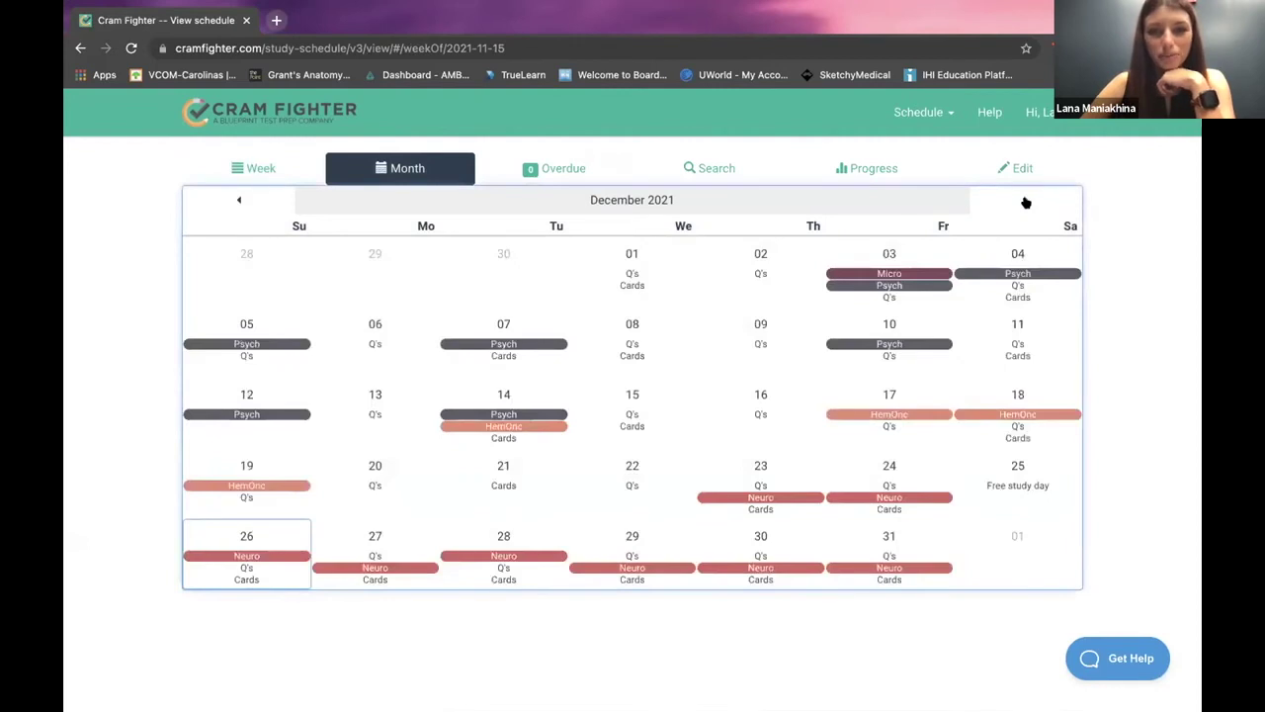
{"action": "left_click", "coordinate": [760, 459]}
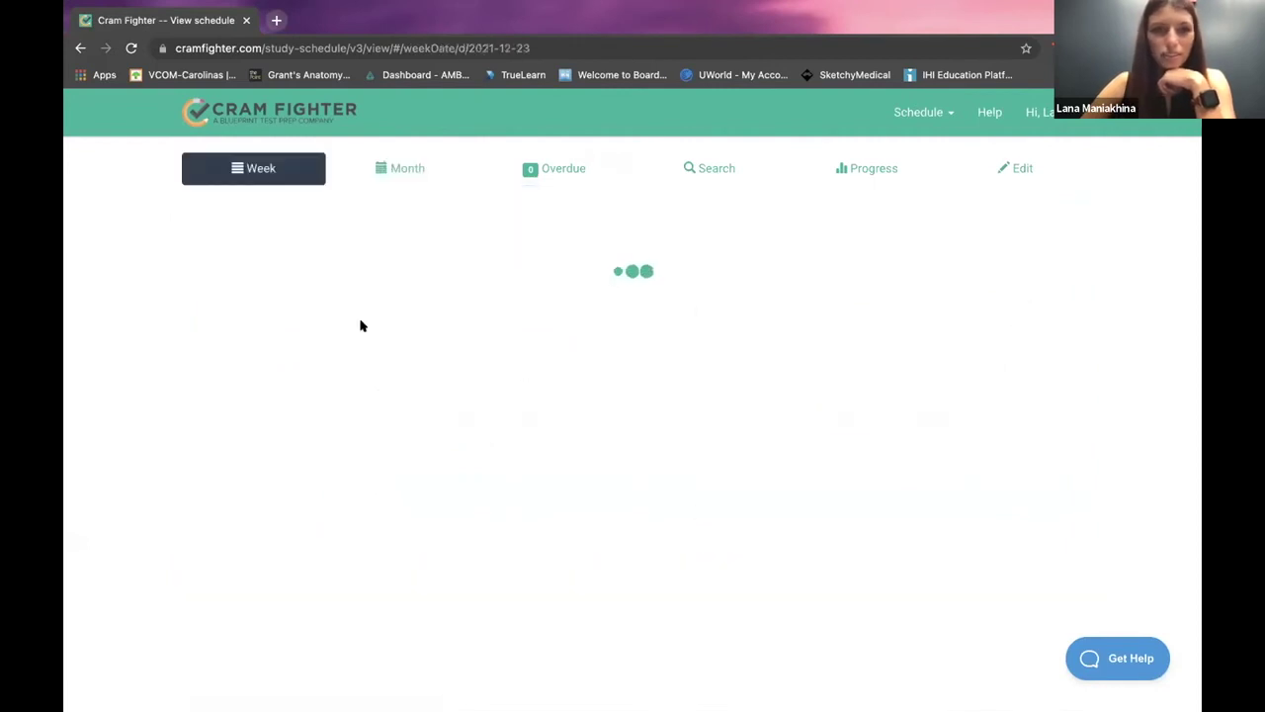
- Review the daily question bank, Neuro lecture and Anki tasks scheduled around December 23 to 25
{"action": "scroll", "coordinate": [361, 326], "scroll_direction": "up", "scroll_amount": 3}
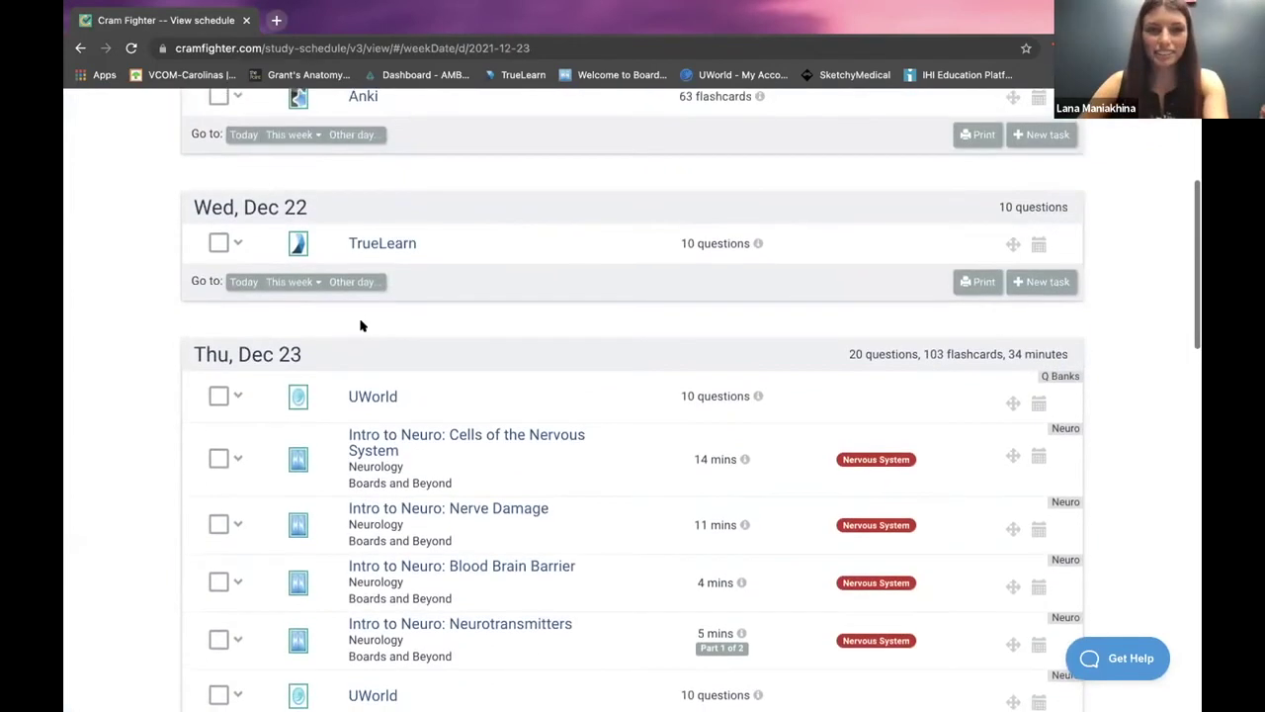
{"action": "scroll", "coordinate": [361, 326], "scroll_direction": "up", "scroll_amount": 3}
{"action": "scroll", "coordinate": [361, 327], "scroll_direction": "down", "scroll_amount": 3}
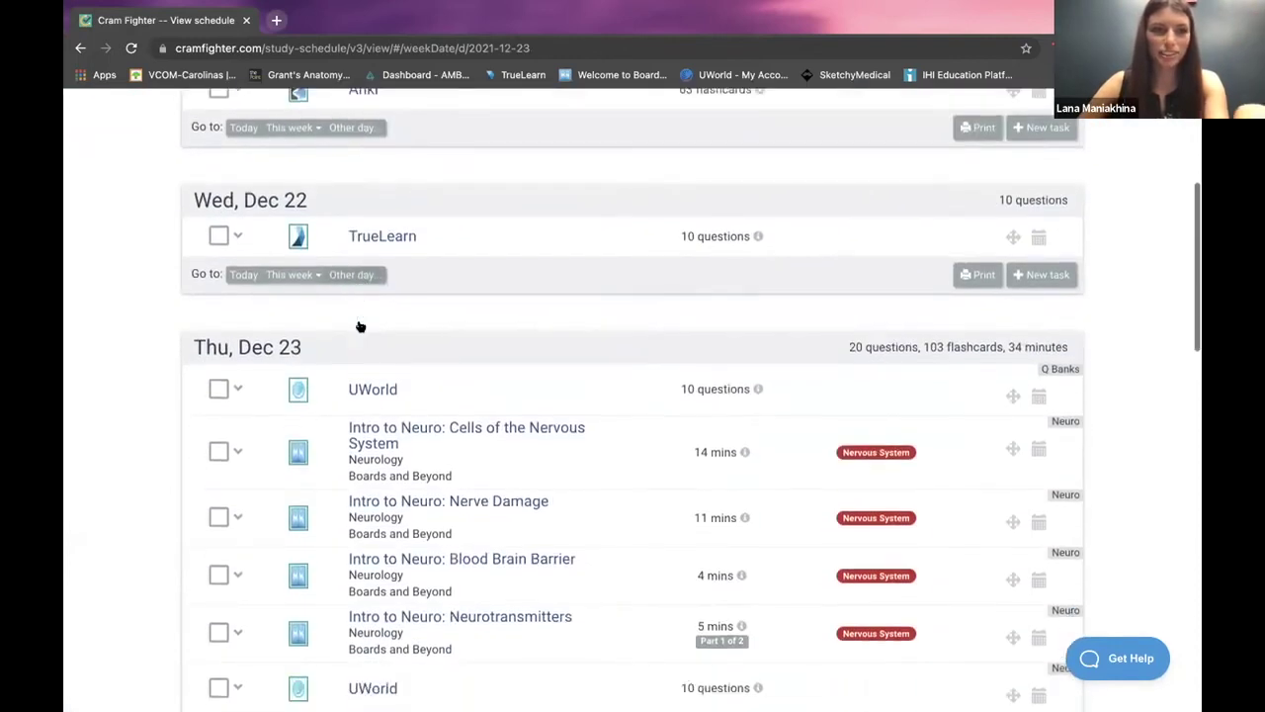
{"action": "scroll", "coordinate": [361, 327], "scroll_direction": "down", "scroll_amount": 1}
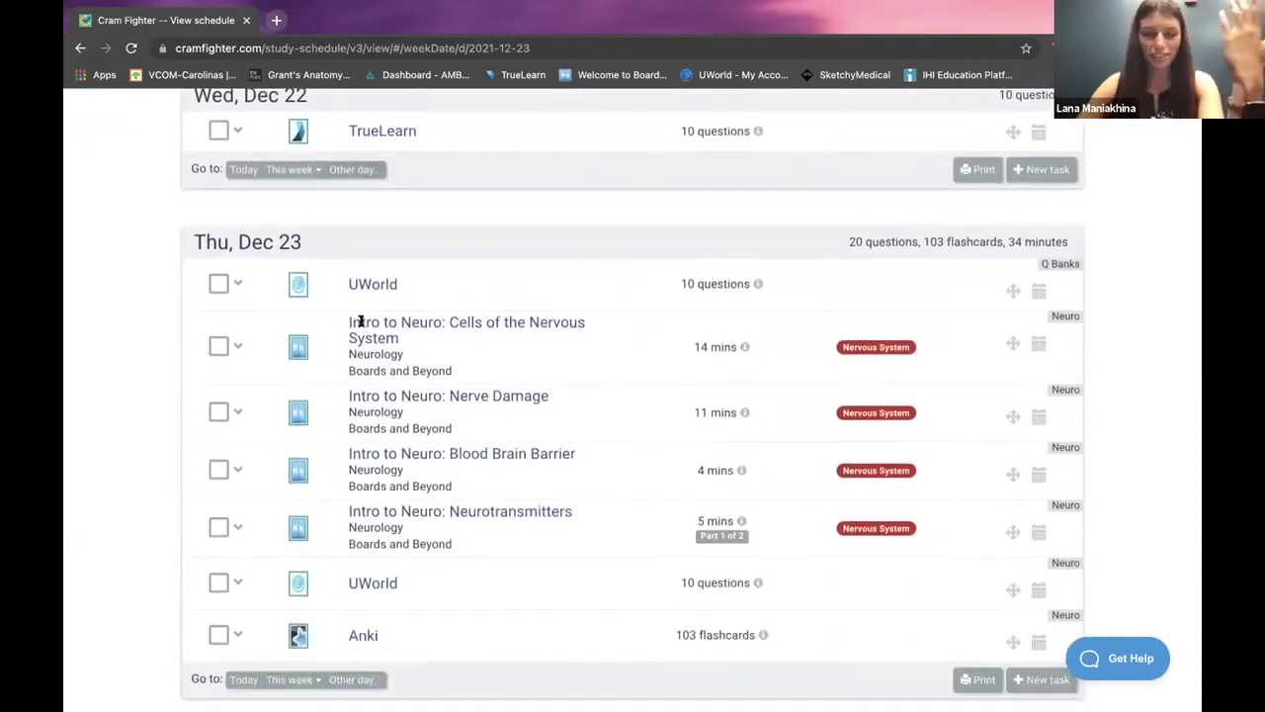
{"action": "scroll", "coordinate": [361, 321], "scroll_direction": "down", "scroll_amount": 1}
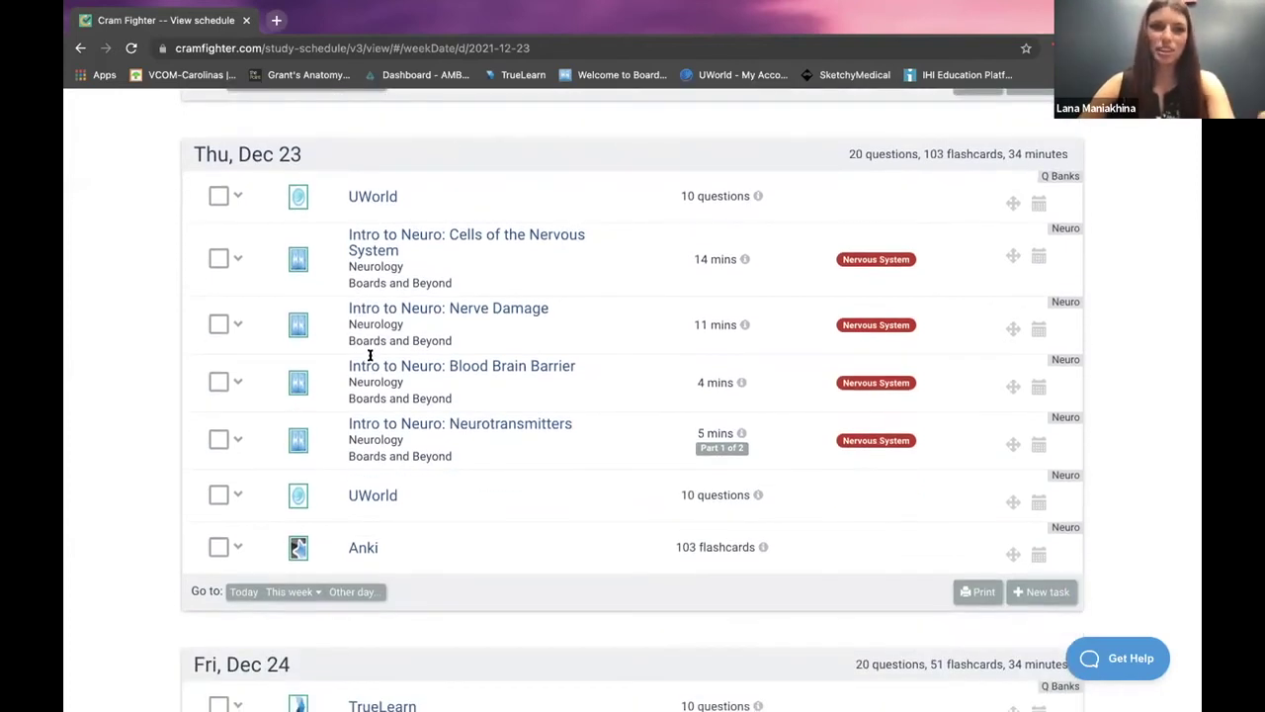
{"action": "scroll", "coordinate": [622, 411], "scroll_direction": "down", "scroll_amount": 1}
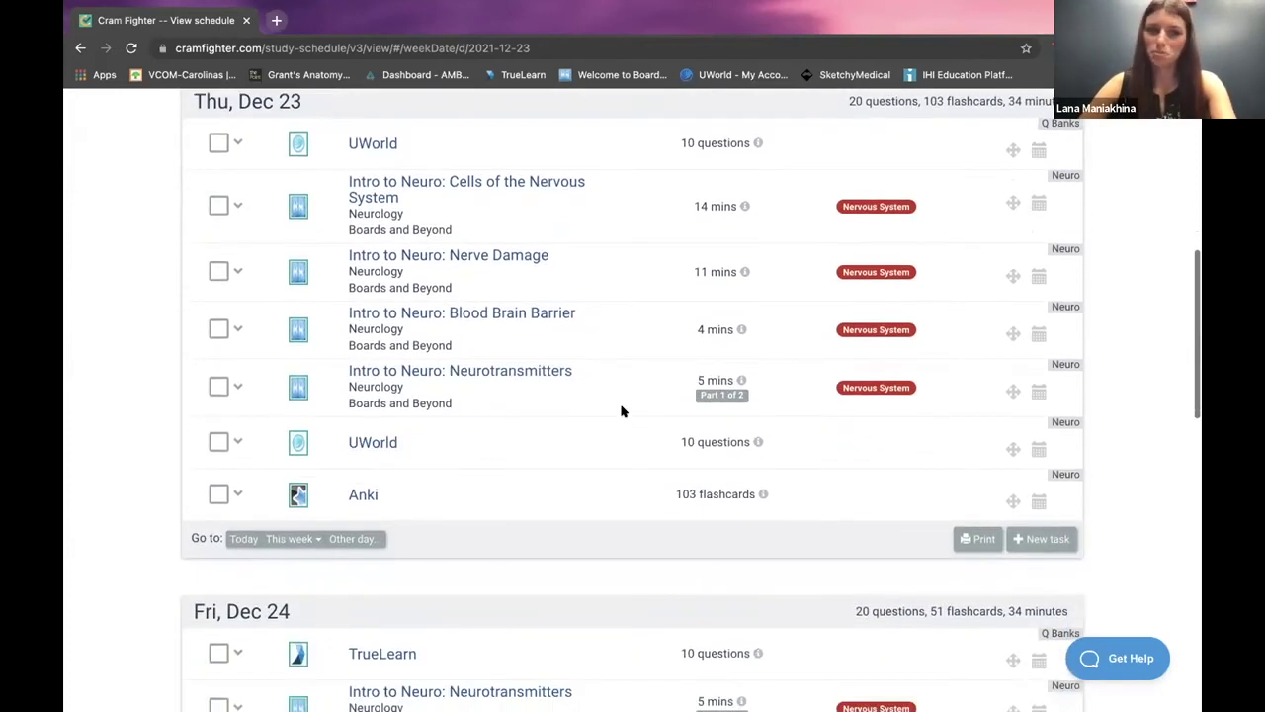
{"action": "scroll", "coordinate": [622, 411], "scroll_direction": "down", "scroll_amount": 3}
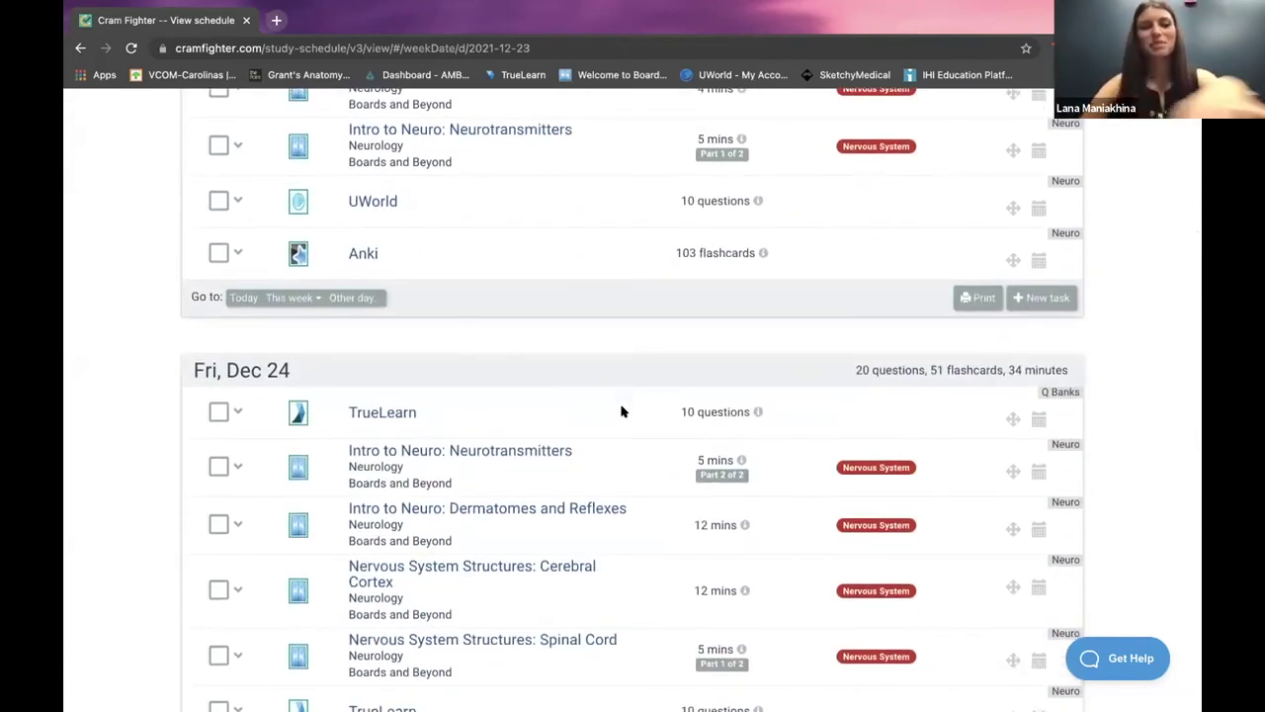
{"action": "scroll", "coordinate": [621, 411], "scroll_direction": "down", "scroll_amount": 1}
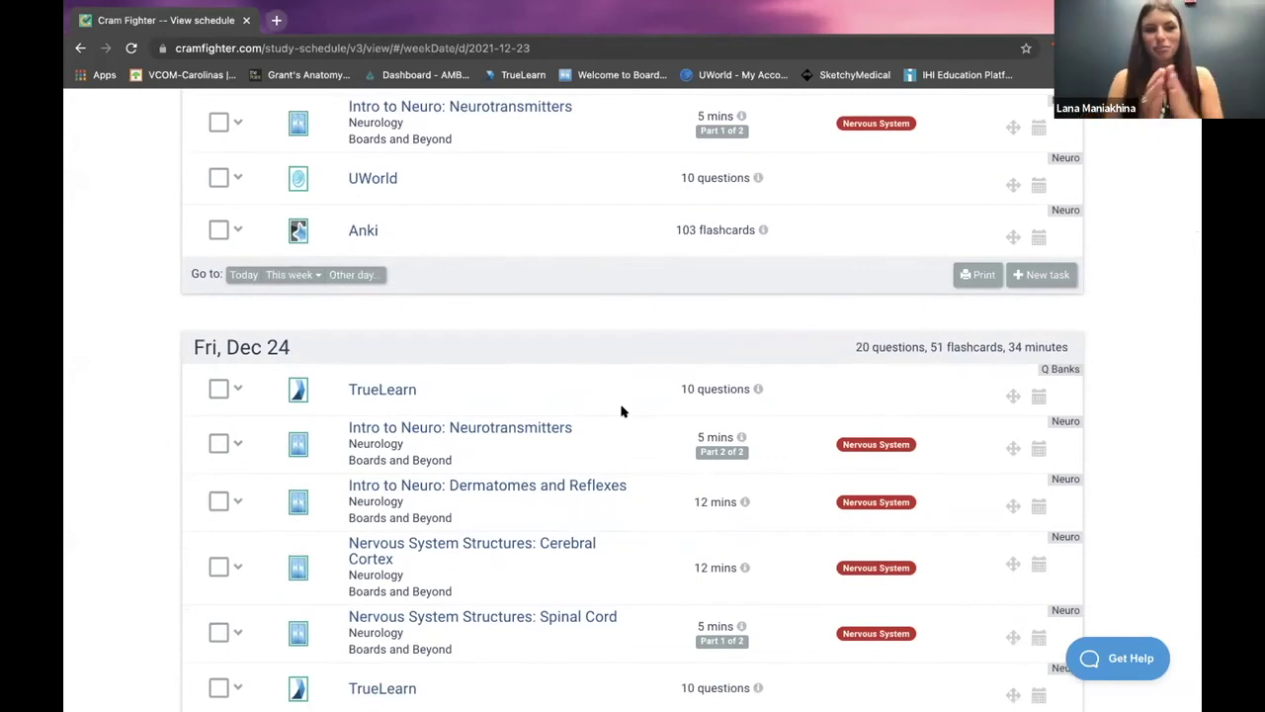
{"action": "scroll", "coordinate": [621, 411], "scroll_direction": "down", "scroll_amount": 2}
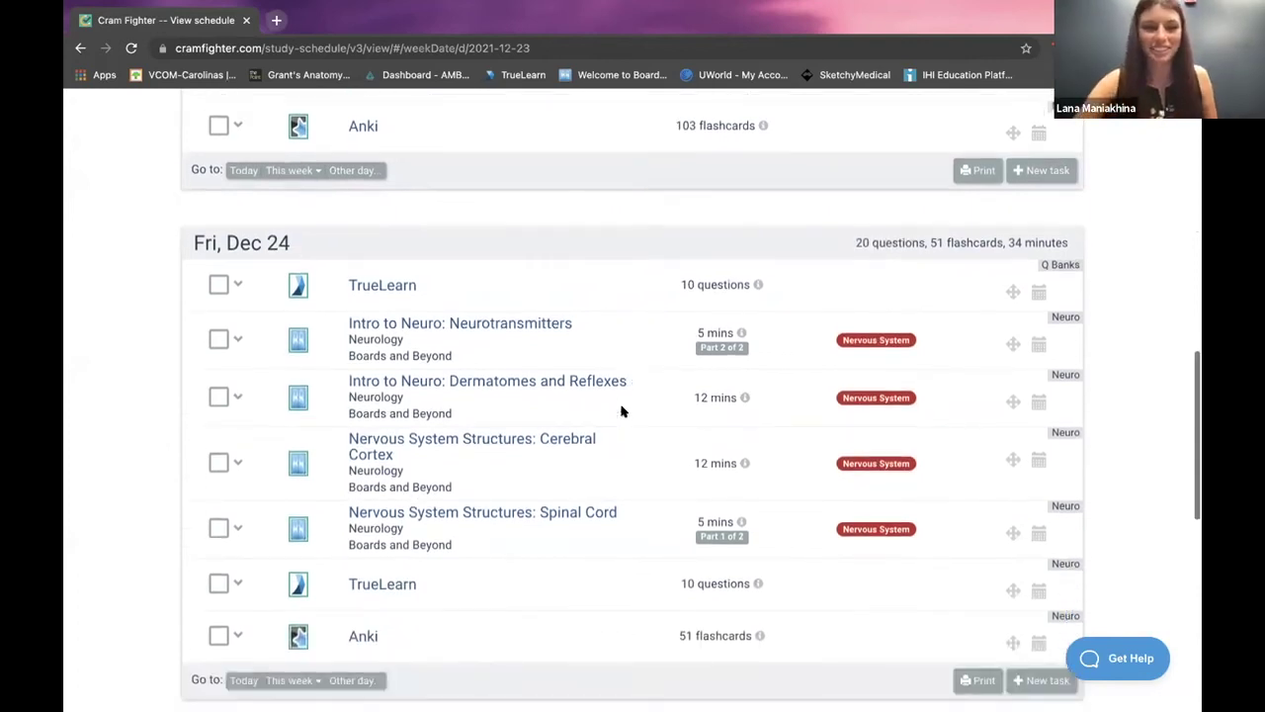
{"action": "scroll", "coordinate": [622, 411], "scroll_direction": "down", "scroll_amount": 2}
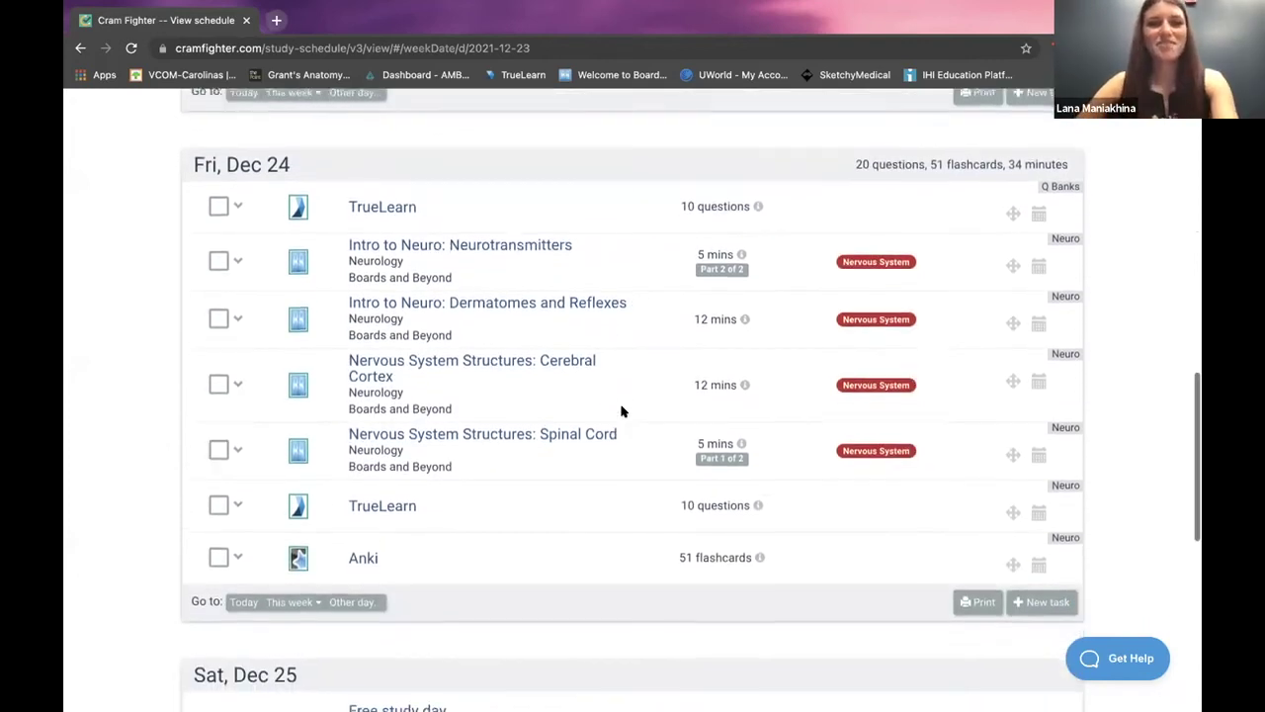
{"action": "scroll", "coordinate": [621, 411], "scroll_direction": "down", "scroll_amount": 1}
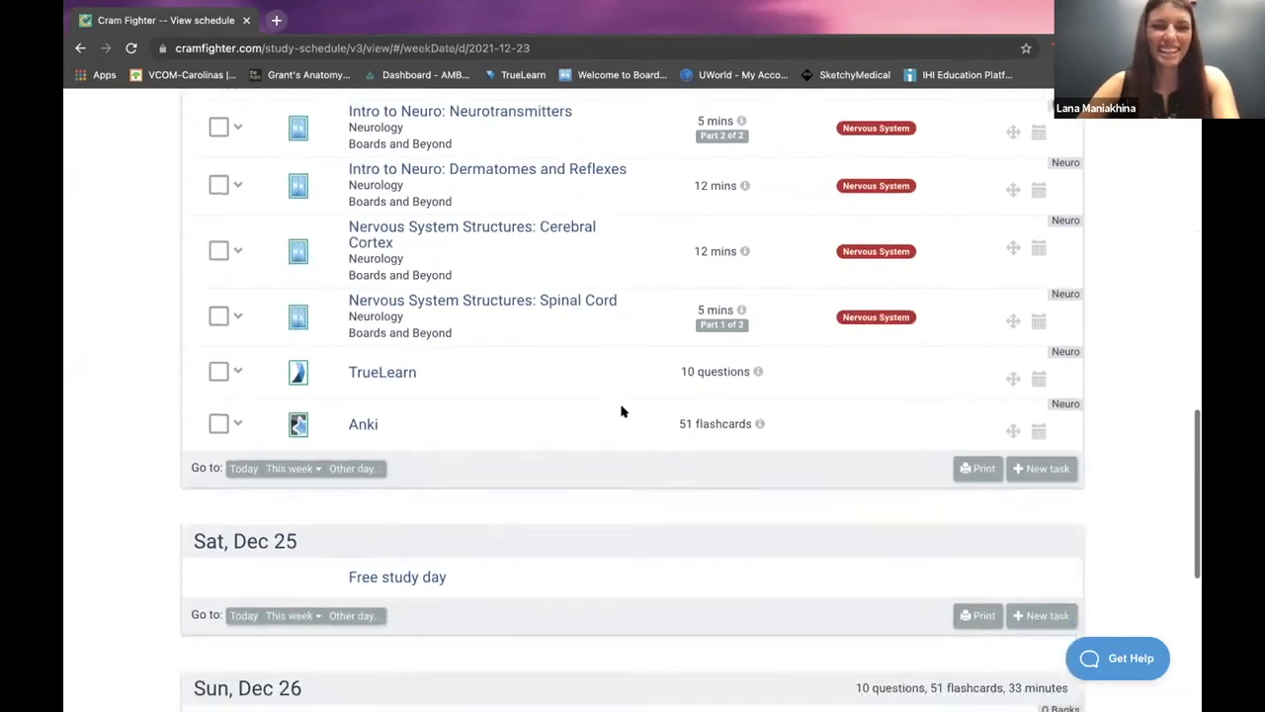
{"action": "scroll", "coordinate": [622, 411], "scroll_direction": "up", "scroll_amount": 1}
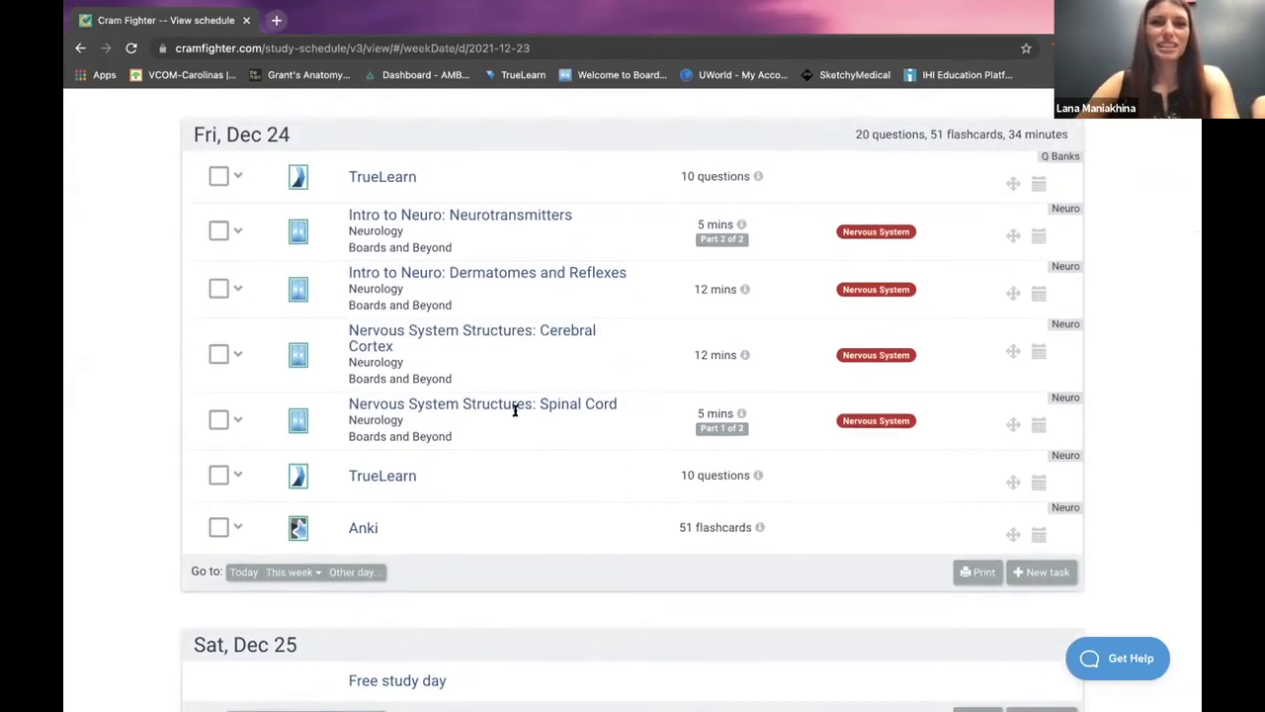
- Review the tasks for December 25 and 26 and advance the schedule to the week of December 27
{"action": "scroll", "coordinate": [515, 410], "scroll_direction": "down", "scroll_amount": 5}
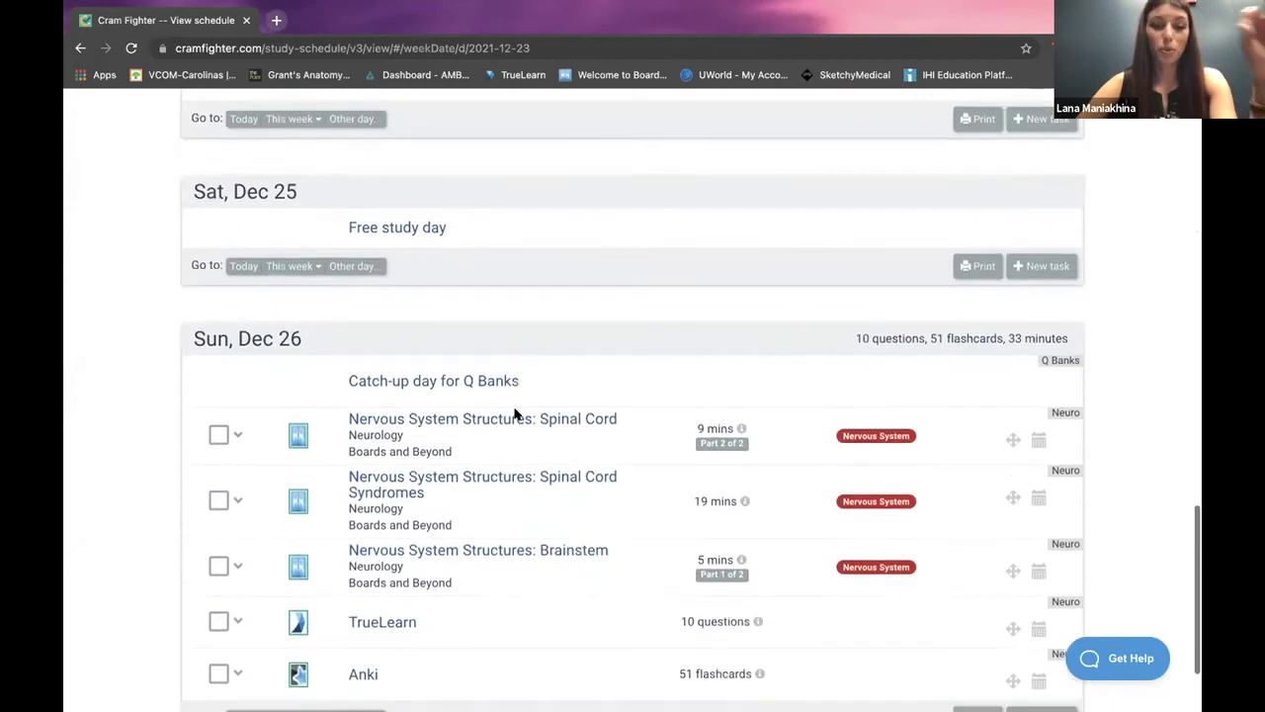
{"action": "scroll", "coordinate": [515, 415], "scroll_direction": "down", "scroll_amount": 2}
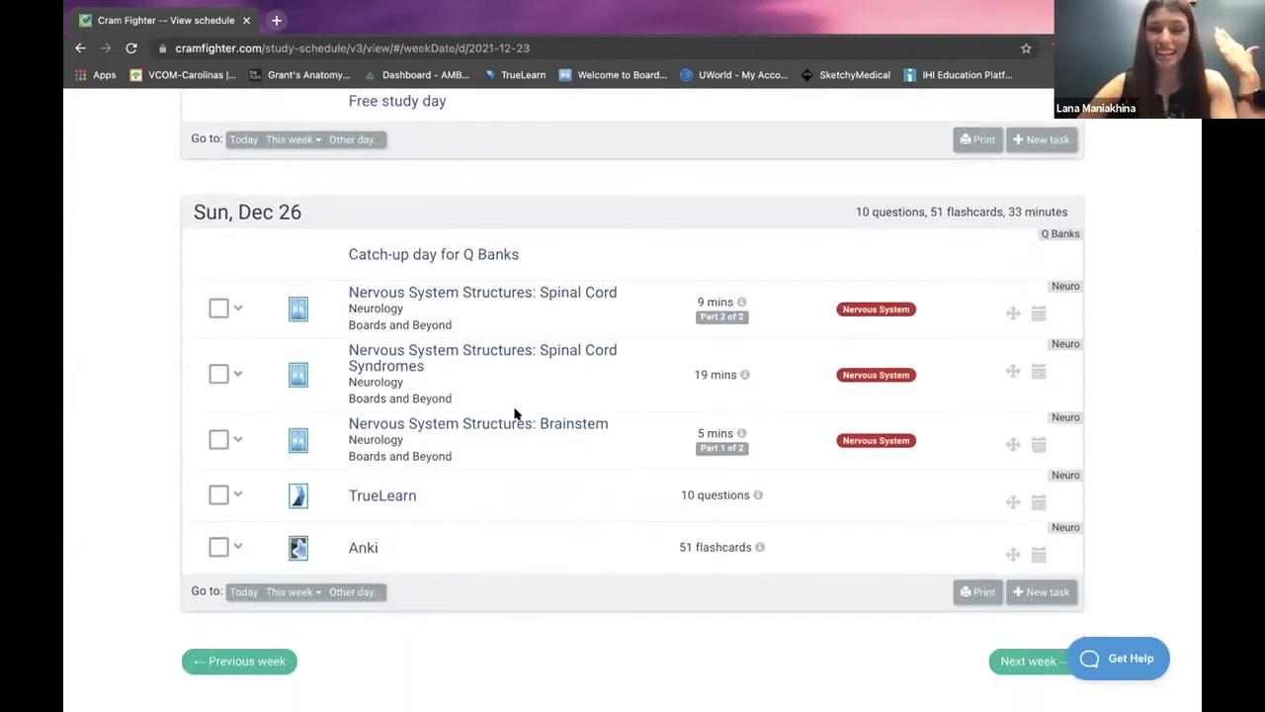
{"action": "left_click", "coordinate": [1028, 660]}
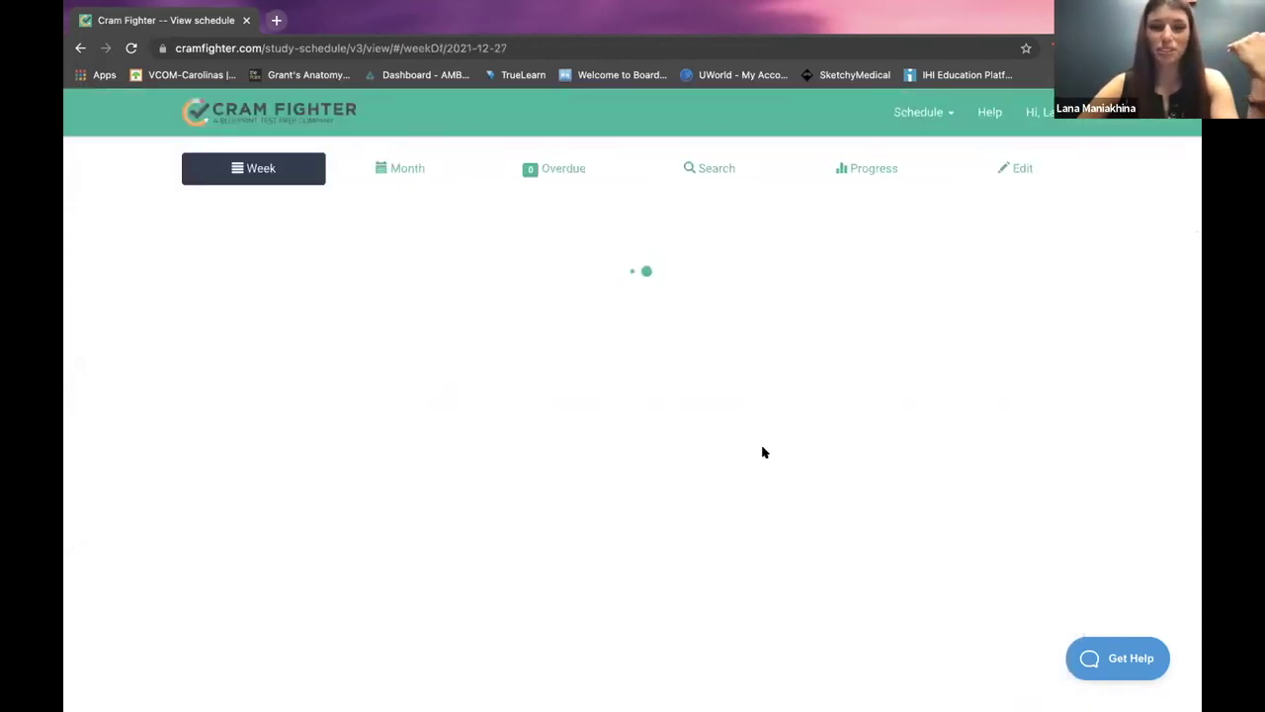
- Examine how question bank, Neuro lecture and Anki tasks are distributed across December 27 to 30
{"action": "scroll", "coordinate": [762, 452], "scroll_direction": "down", "scroll_amount": 2}
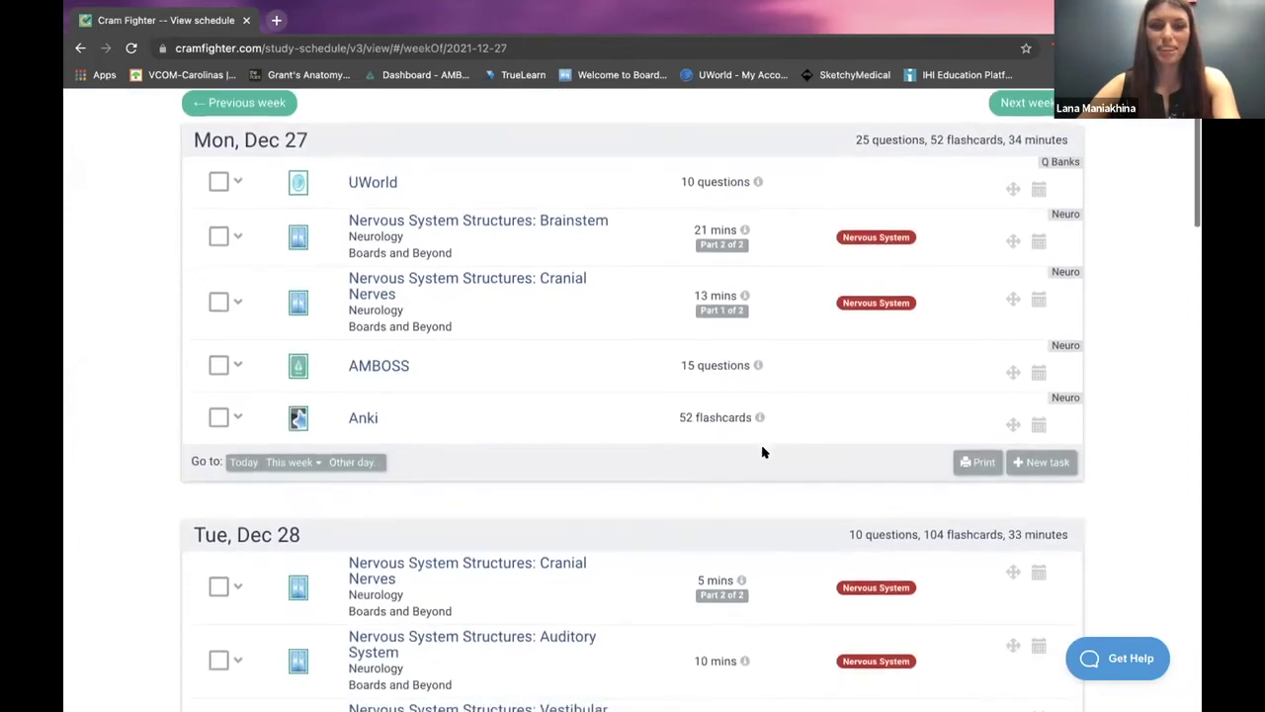
{"action": "scroll", "coordinate": [762, 452], "scroll_direction": "down", "scroll_amount": 5}
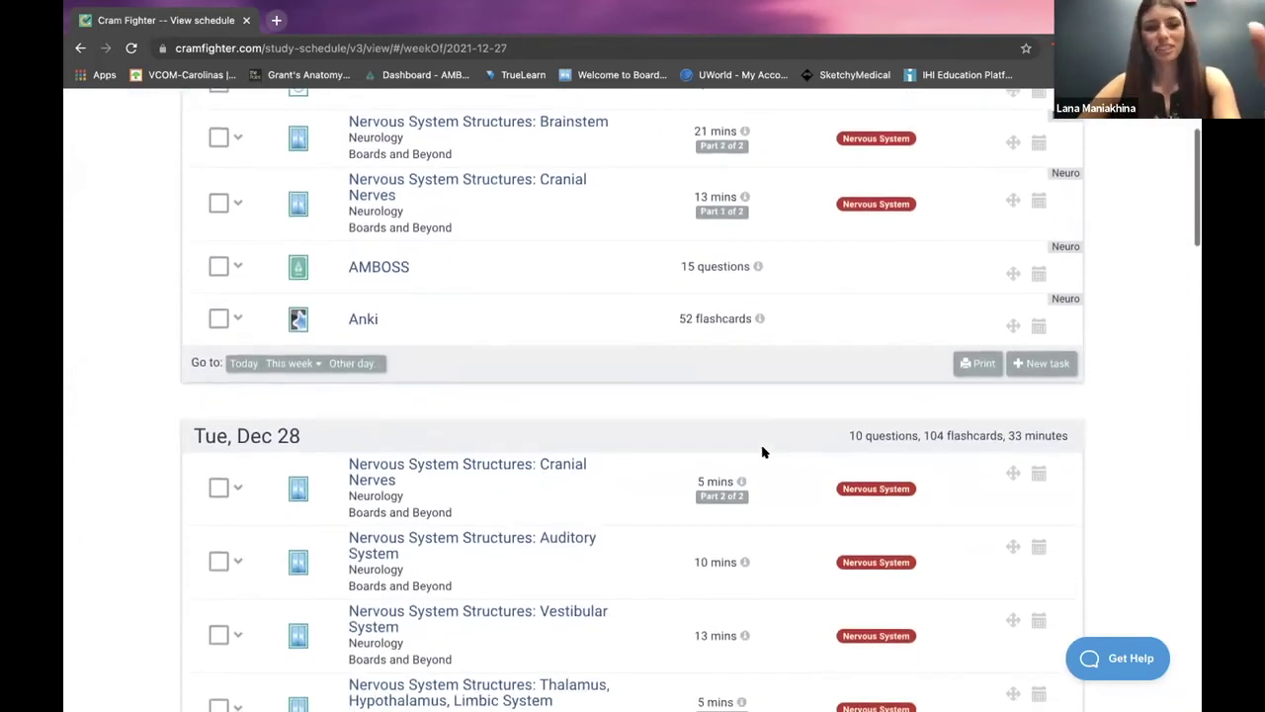
{"action": "scroll", "coordinate": [762, 451], "scroll_direction": "down", "scroll_amount": 3}
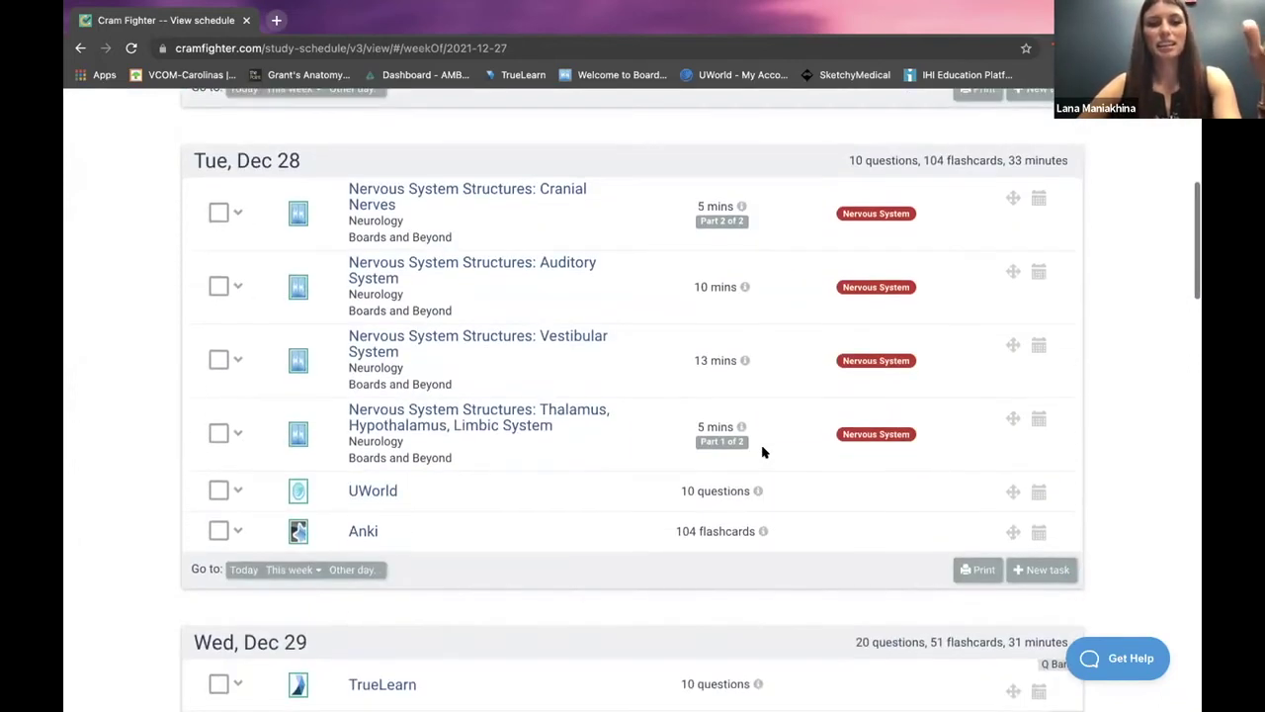
{"action": "scroll", "coordinate": [762, 452], "scroll_direction": "down", "scroll_amount": 4}
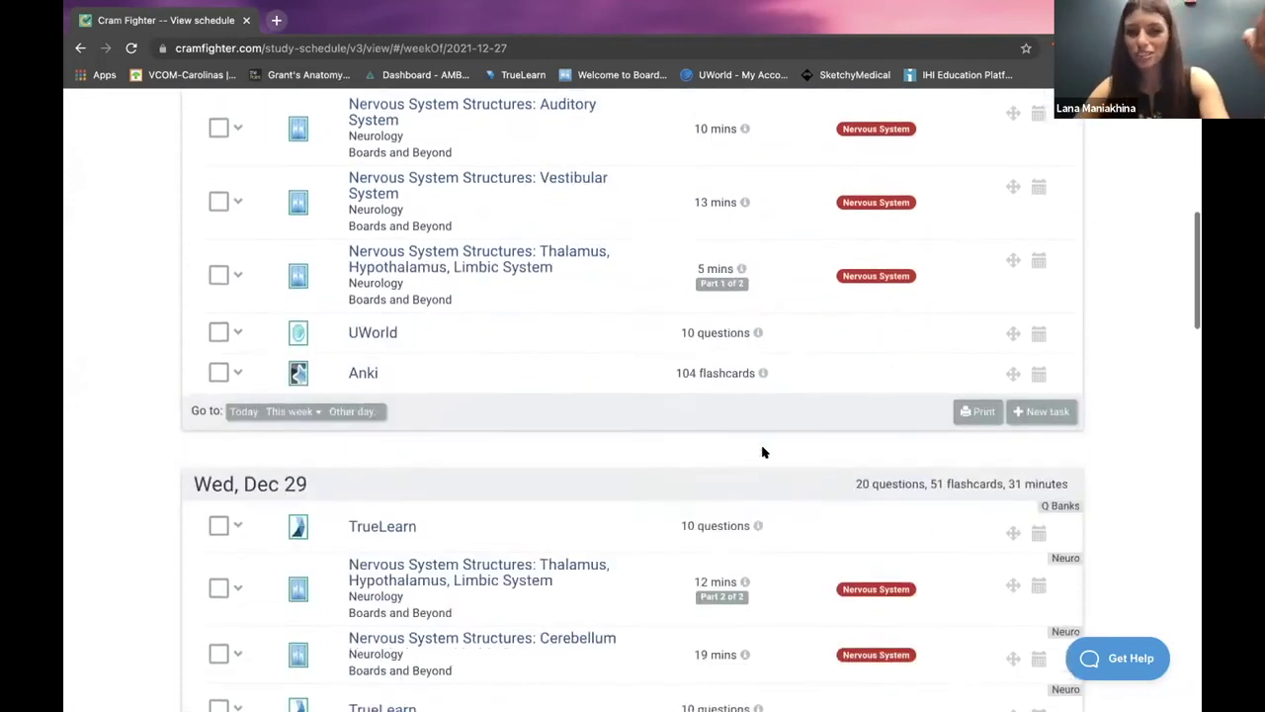
{"action": "scroll", "coordinate": [762, 451], "scroll_direction": "up", "scroll_amount": 15}
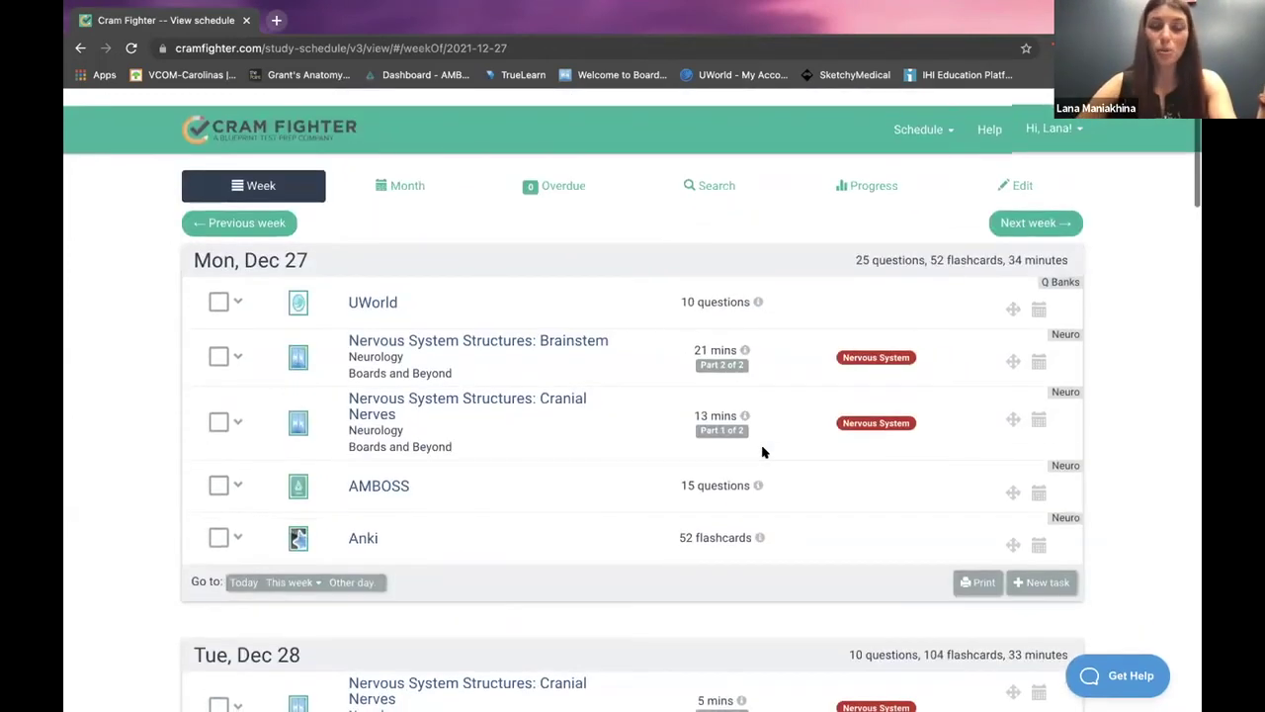
{"action": "scroll", "coordinate": [762, 451], "scroll_direction": "down", "scroll_amount": 2}
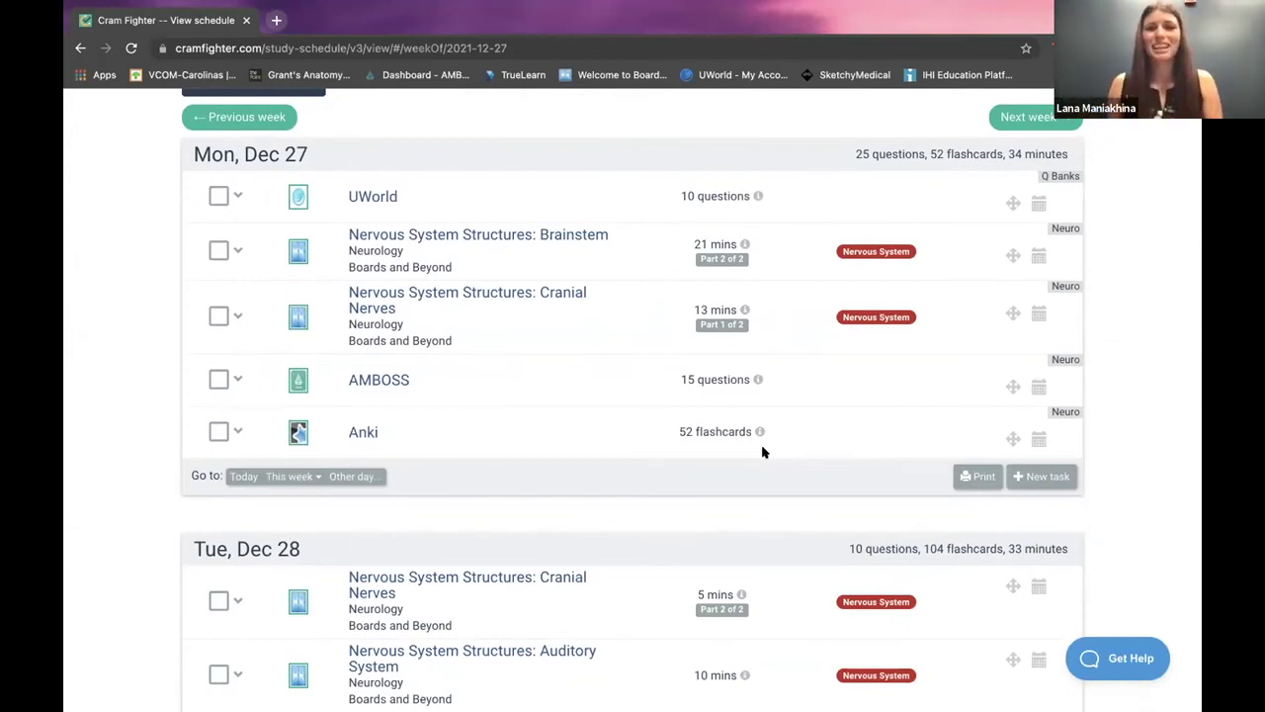
{"action": "scroll", "coordinate": [762, 452], "scroll_direction": "down", "scroll_amount": 4}
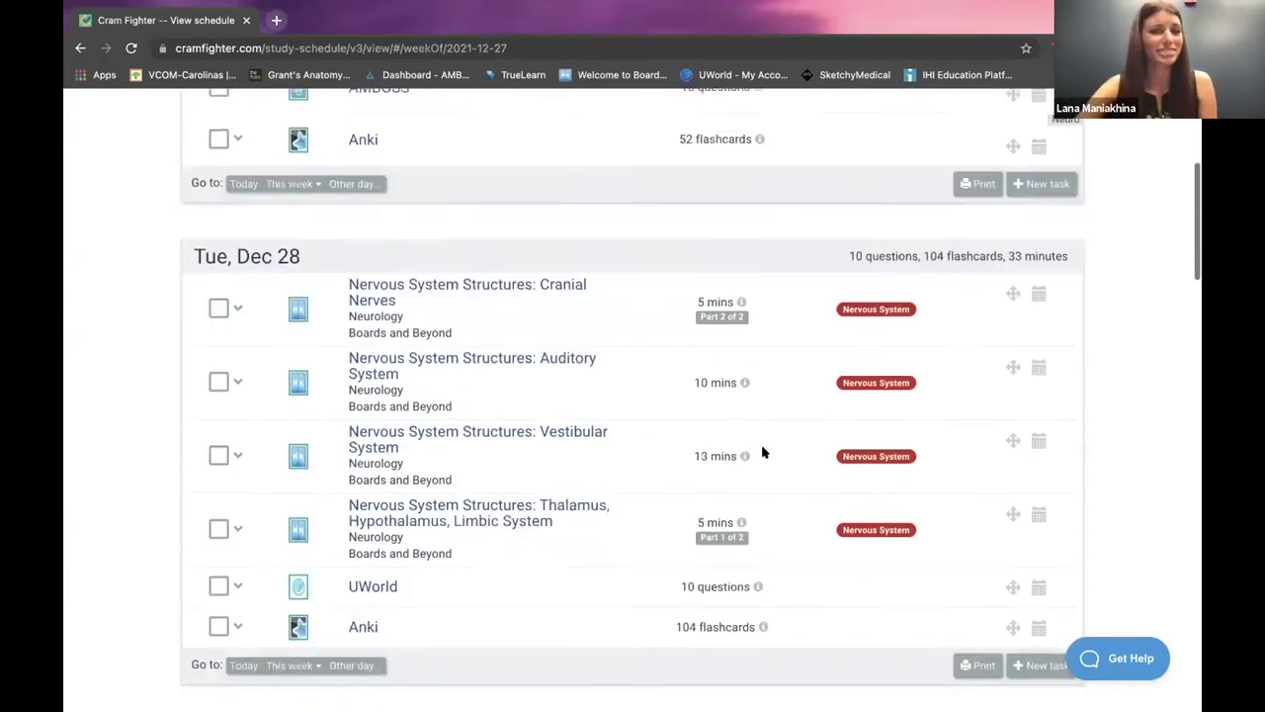
{"action": "scroll", "coordinate": [762, 451], "scroll_direction": "down", "scroll_amount": 5}
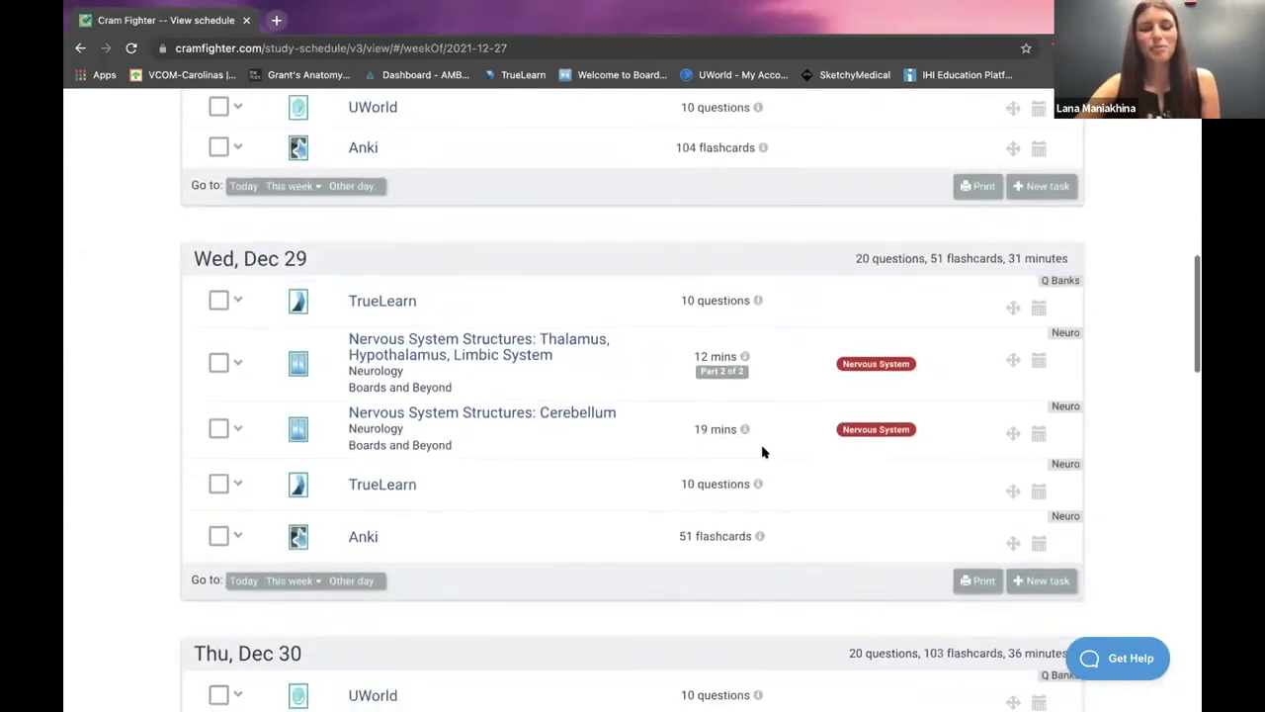
{"action": "scroll", "coordinate": [762, 452], "scroll_direction": "down", "scroll_amount": 3}
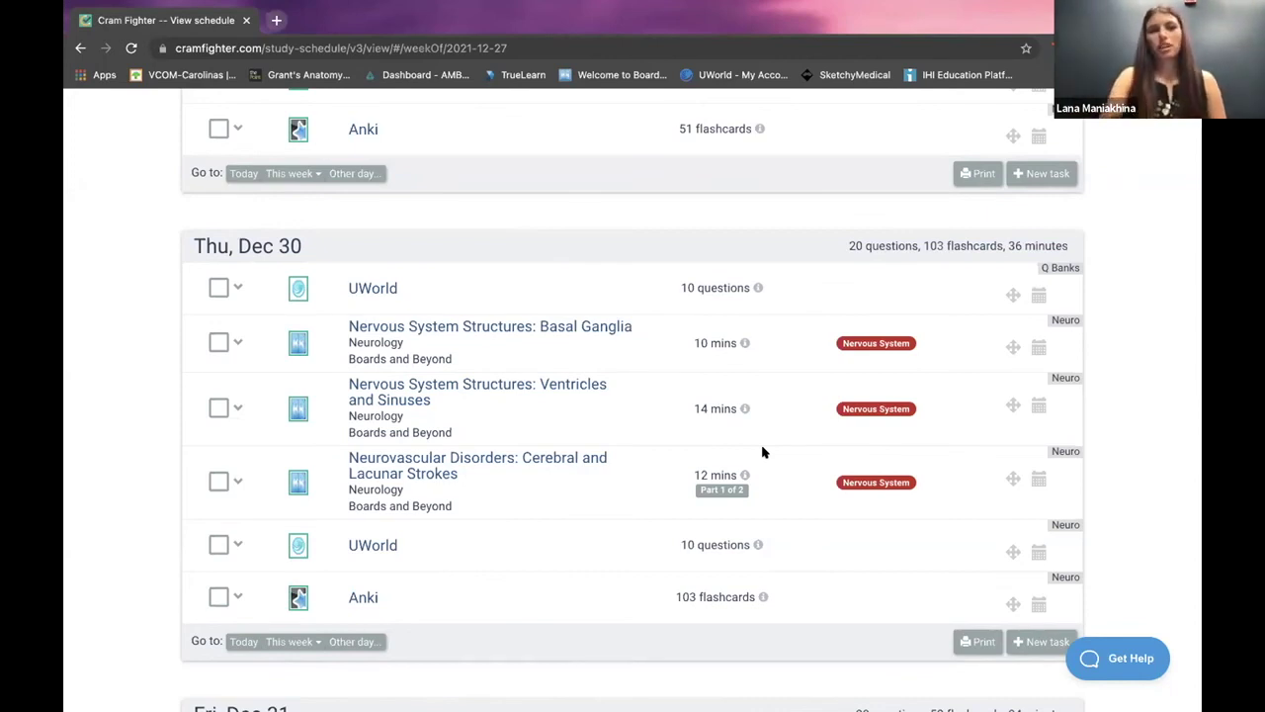
{"action": "scroll", "coordinate": [762, 452], "scroll_direction": "up", "scroll_amount": 10}
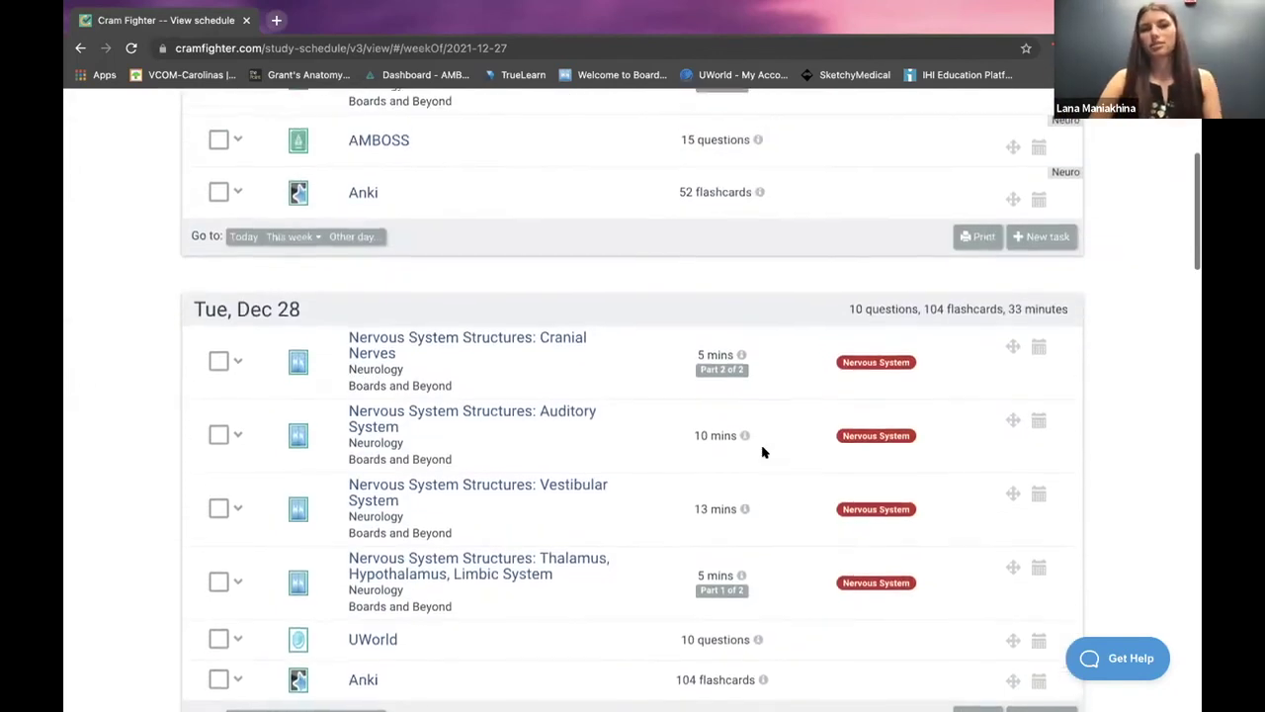
{"action": "scroll", "coordinate": [762, 451], "scroll_direction": "up", "scroll_amount": 4}
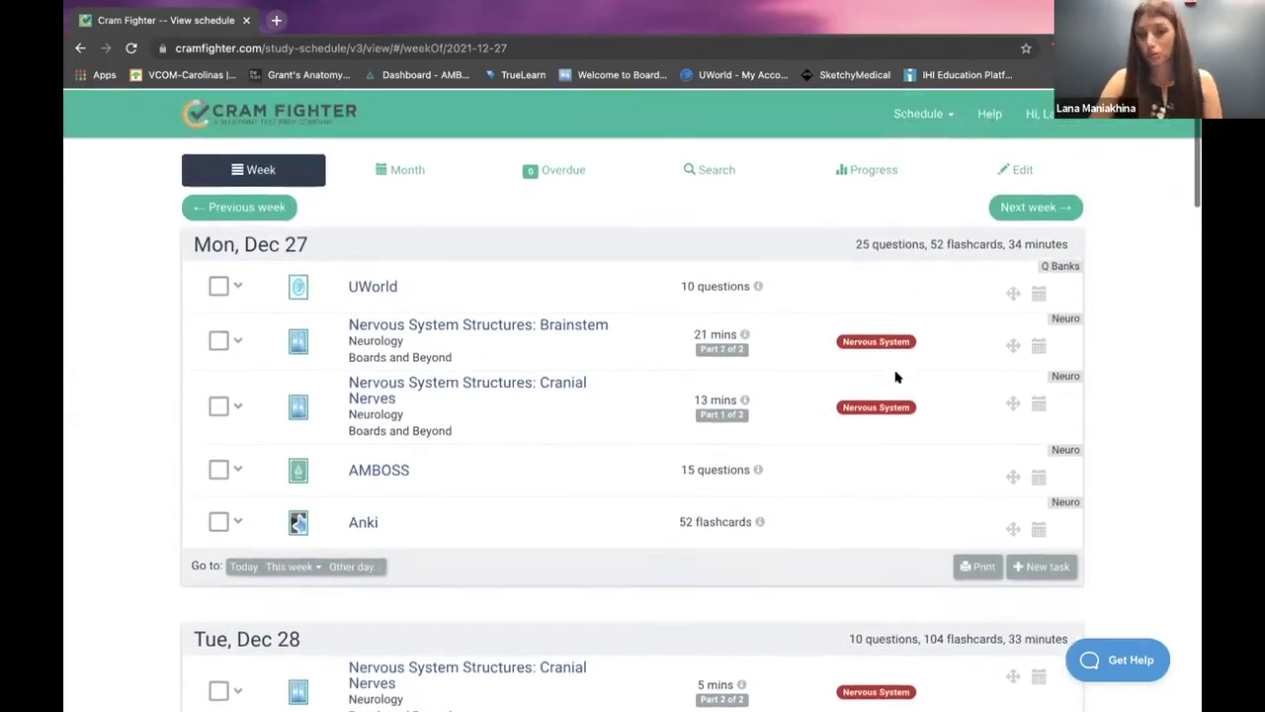
- Advance to the week of January 3, 2022 and review its daily Neuro lecture, question bank and Anki tasks
{"action": "left_click", "coordinate": [1045, 206]}
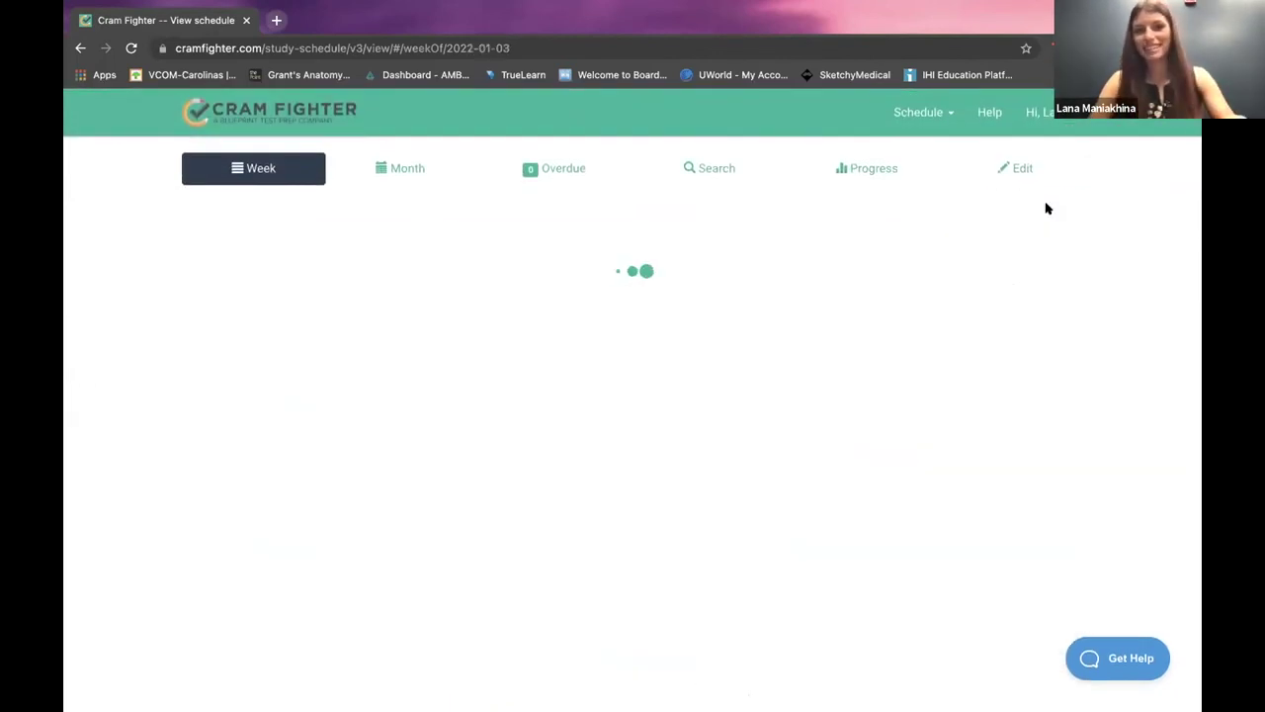
{"action": "scroll", "coordinate": [675, 388], "scroll_direction": "down", "scroll_amount": 1}
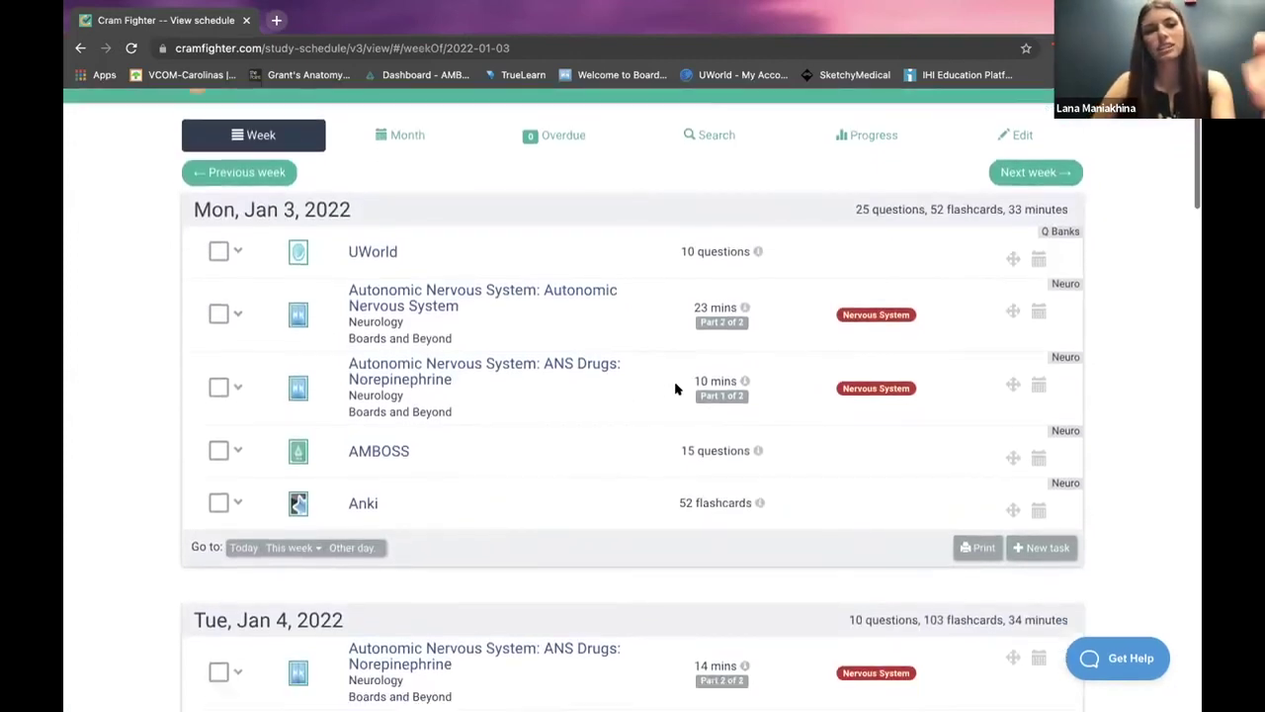
{"action": "scroll", "coordinate": [677, 386], "scroll_direction": "down", "scroll_amount": 5}
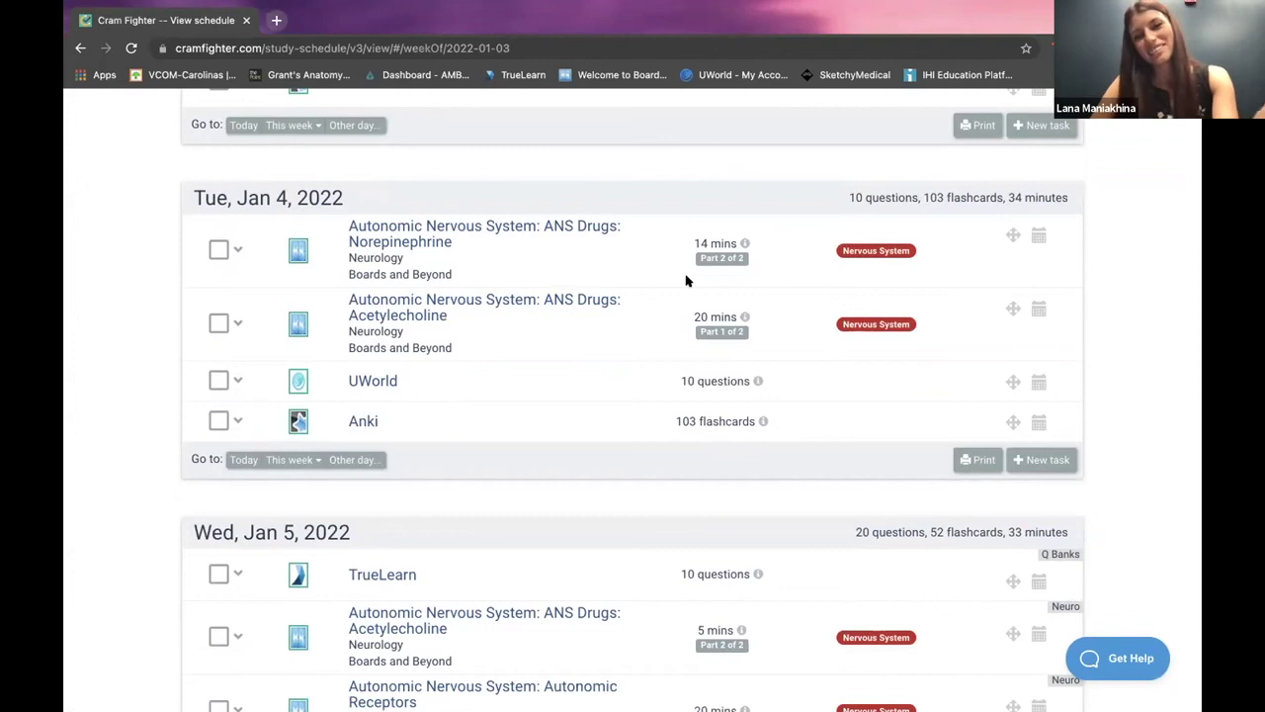
{"action": "scroll", "coordinate": [687, 281], "scroll_direction": "down", "scroll_amount": 3}
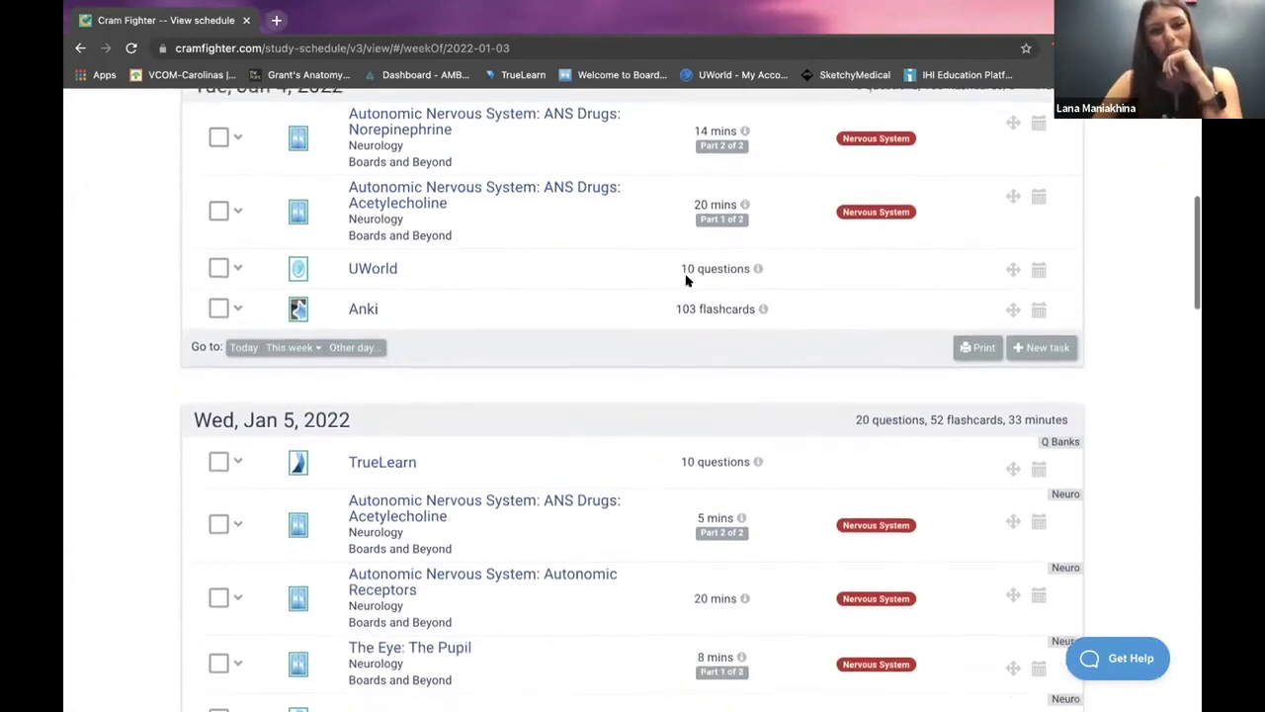
{"action": "scroll", "coordinate": [687, 282], "scroll_direction": "up", "scroll_amount": 3}
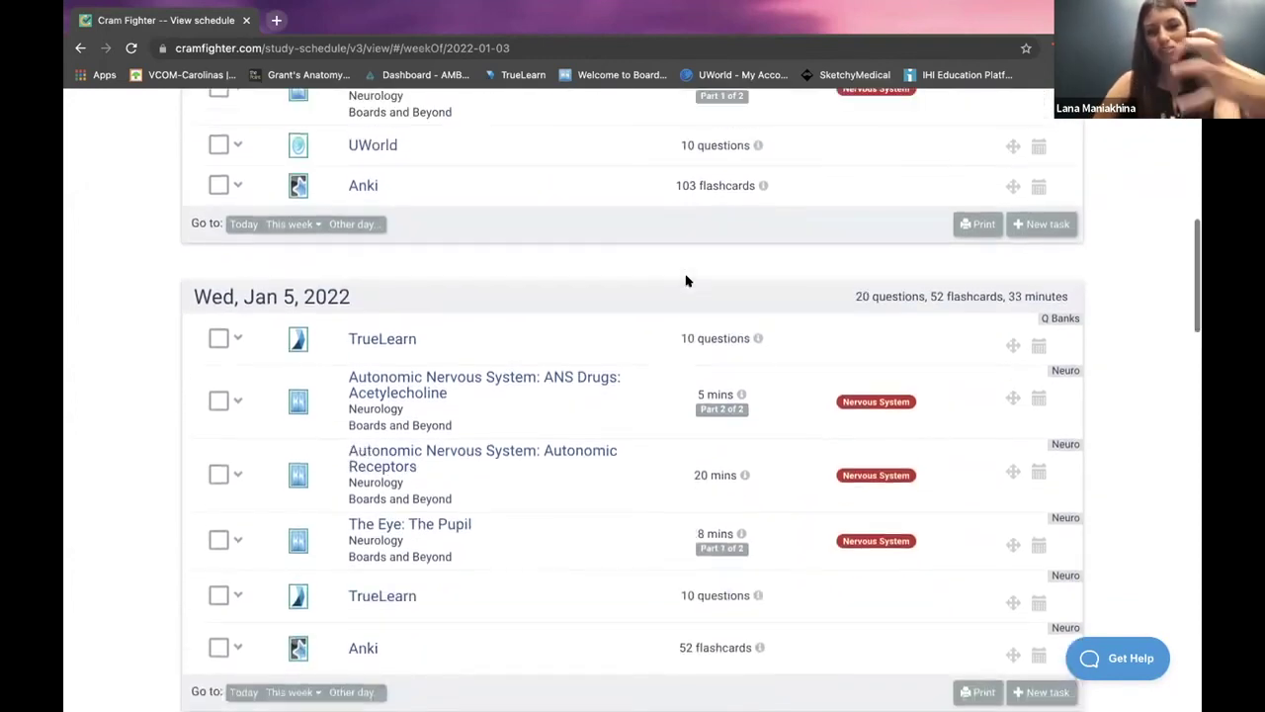
{"action": "scroll", "coordinate": [687, 282], "scroll_direction": "down", "scroll_amount": 1}
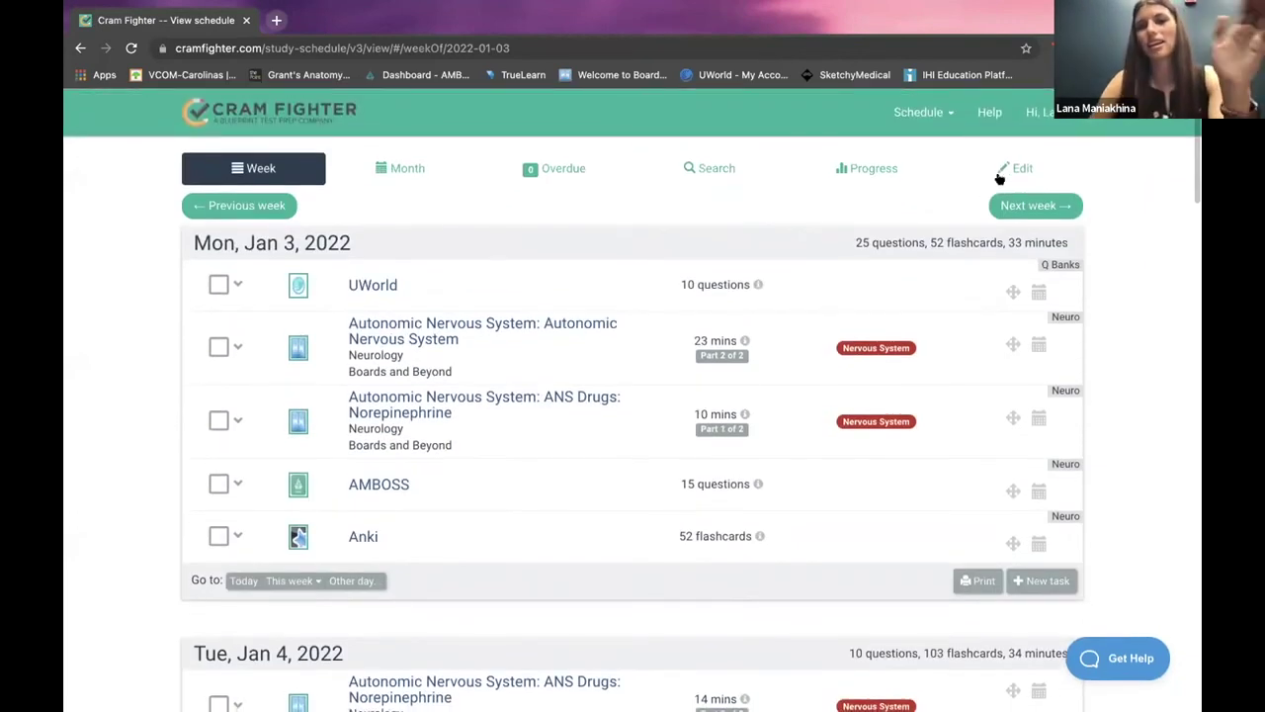
- Open the schedule for editing and review the USMLE Step 1 study blocks, from Sketchy through to Neuro's dates and resource options
{"action": "left_click", "coordinate": [1011, 172]}
{"action": "left_click", "coordinate": [669, 247]}
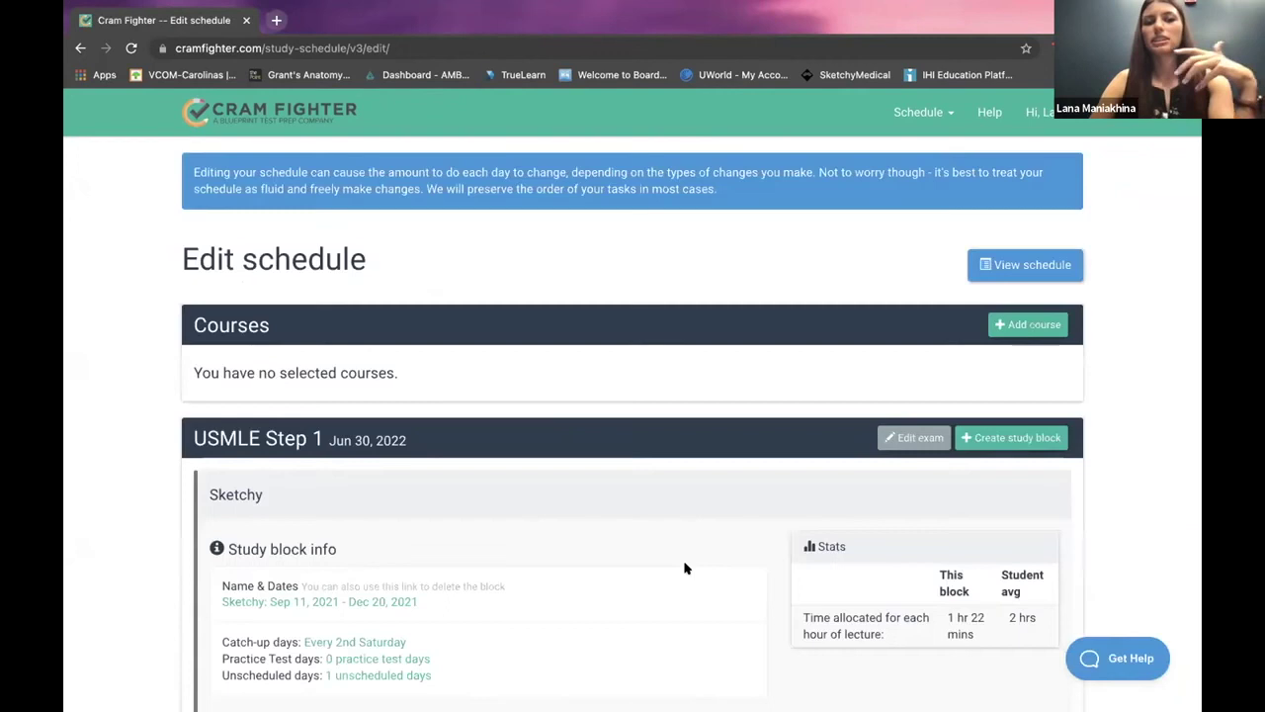
{"action": "scroll", "coordinate": [686, 567], "scroll_direction": "down", "scroll_amount": 4}
{"action": "scroll", "coordinate": [685, 568], "scroll_direction": "up", "scroll_amount": 2}
{"action": "scroll", "coordinate": [686, 567], "scroll_direction": "down", "scroll_amount": 2}
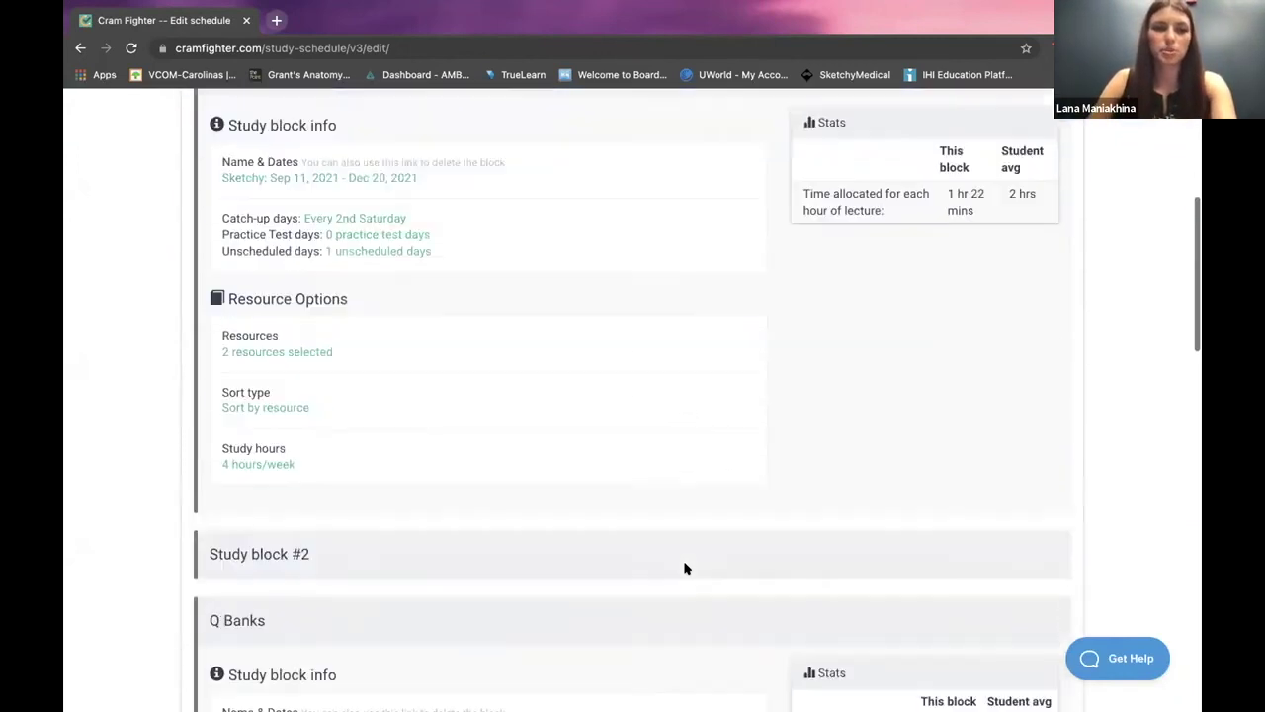
{"action": "scroll", "coordinate": [683, 567], "scroll_direction": "down", "scroll_amount": 6}
{"action": "scroll", "coordinate": [684, 568], "scroll_direction": "up", "scroll_amount": 2}
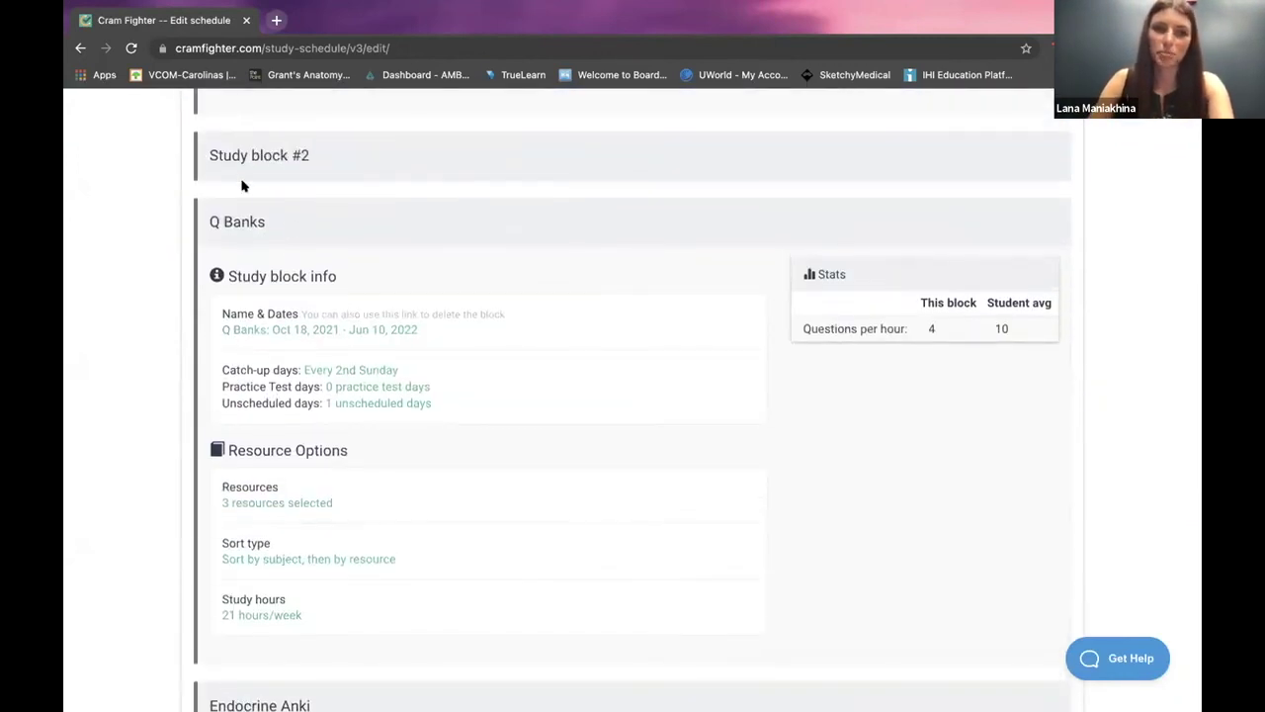
{"action": "scroll", "coordinate": [286, 326], "scroll_direction": "down", "scroll_amount": 4}
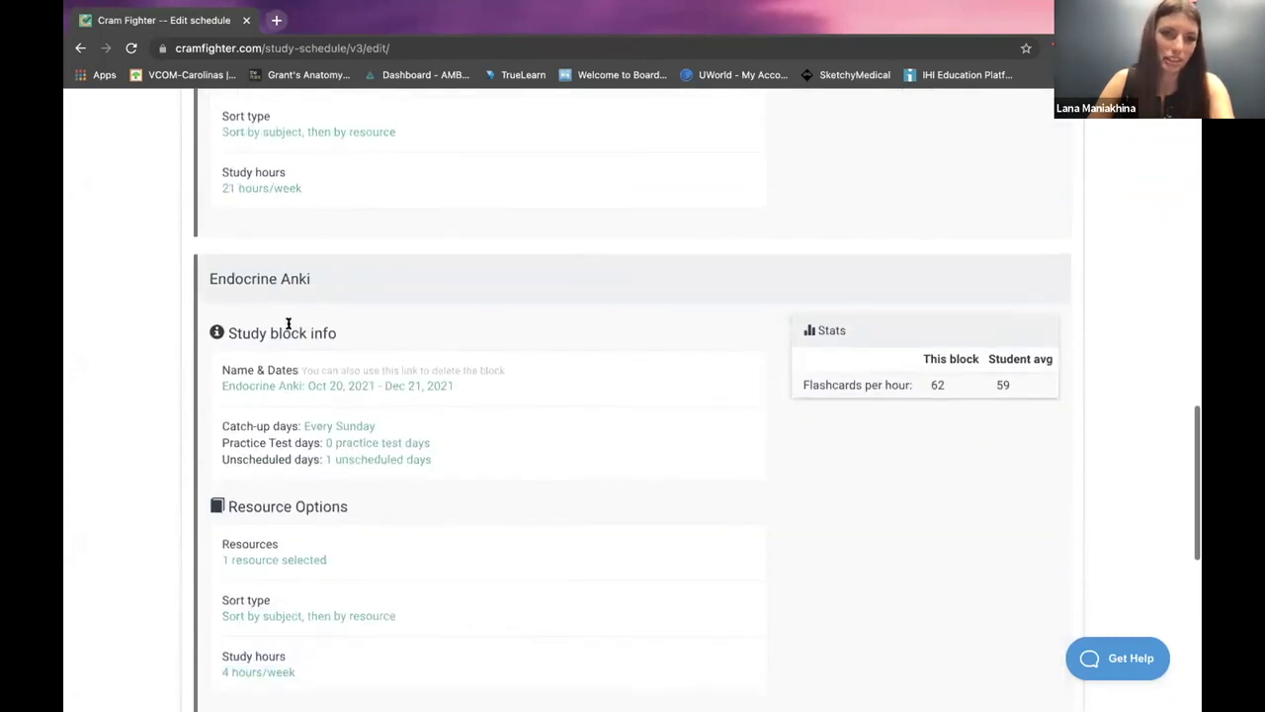
{"action": "scroll", "coordinate": [478, 355], "scroll_direction": "down", "scroll_amount": 5}
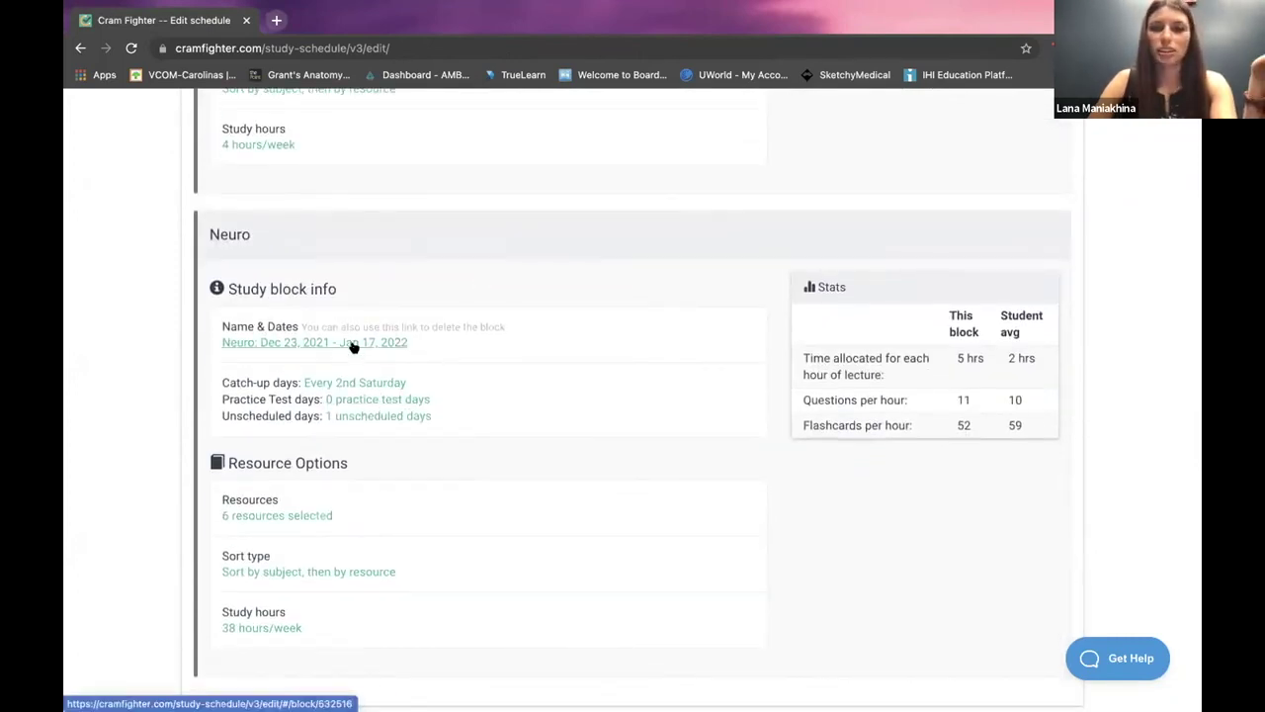
{"action": "scroll", "coordinate": [361, 545], "scroll_direction": "down", "scroll_amount": 1}
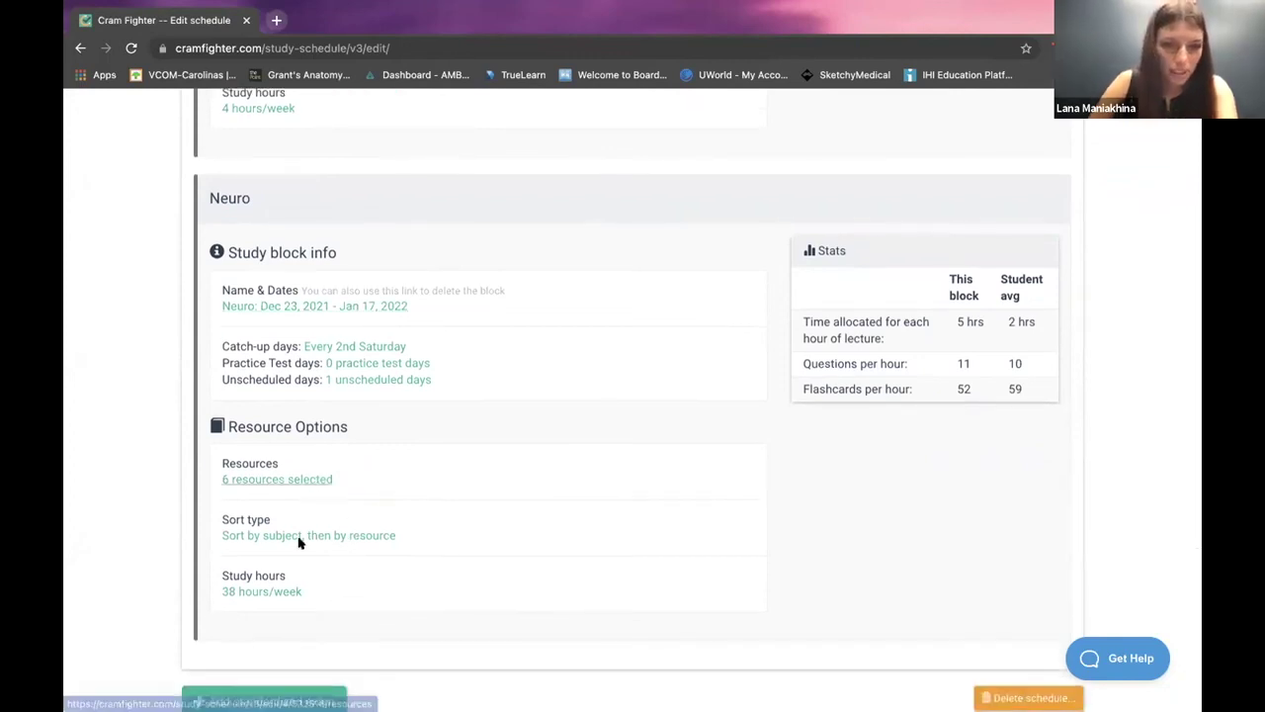
- Open the Neuro block's study hours, examine the daily lecture, Qbank and flashcard hours, and save them as they are
{"action": "left_click", "coordinate": [268, 591]}
{"action": "scroll", "coordinate": [626, 424], "scroll_direction": "down", "scroll_amount": 3}
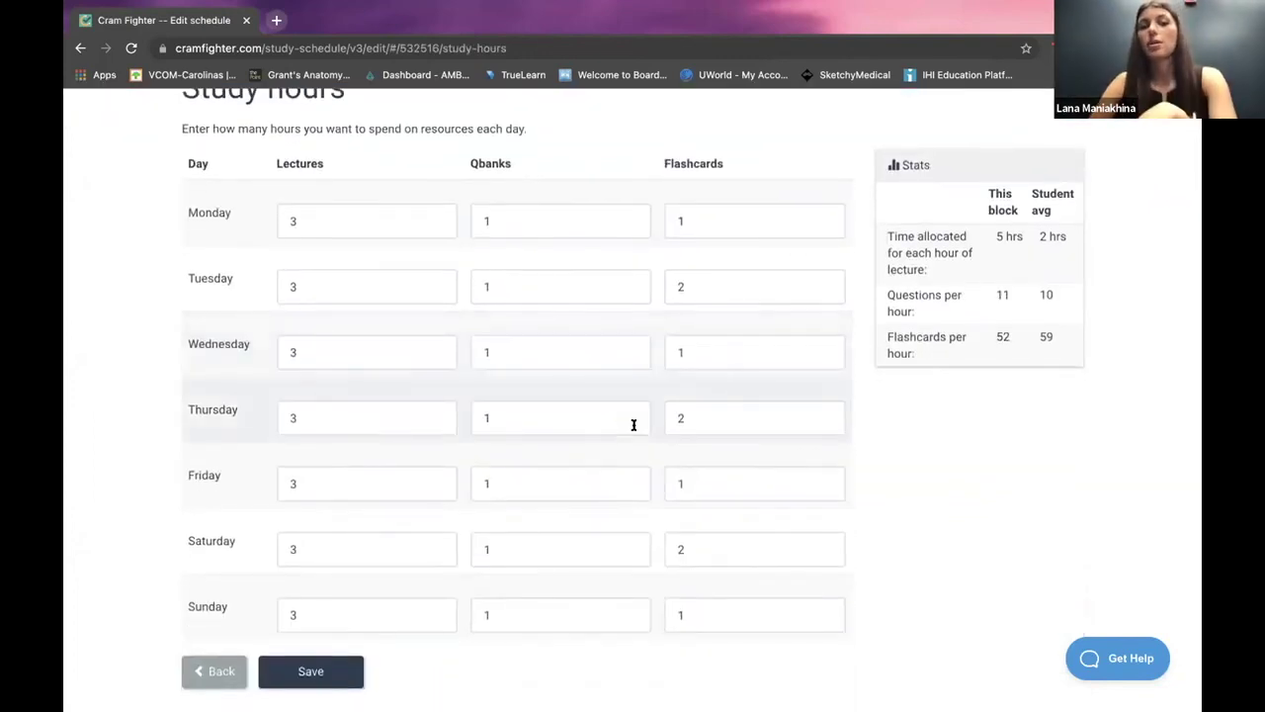
{"action": "left_click", "coordinate": [304, 686]}
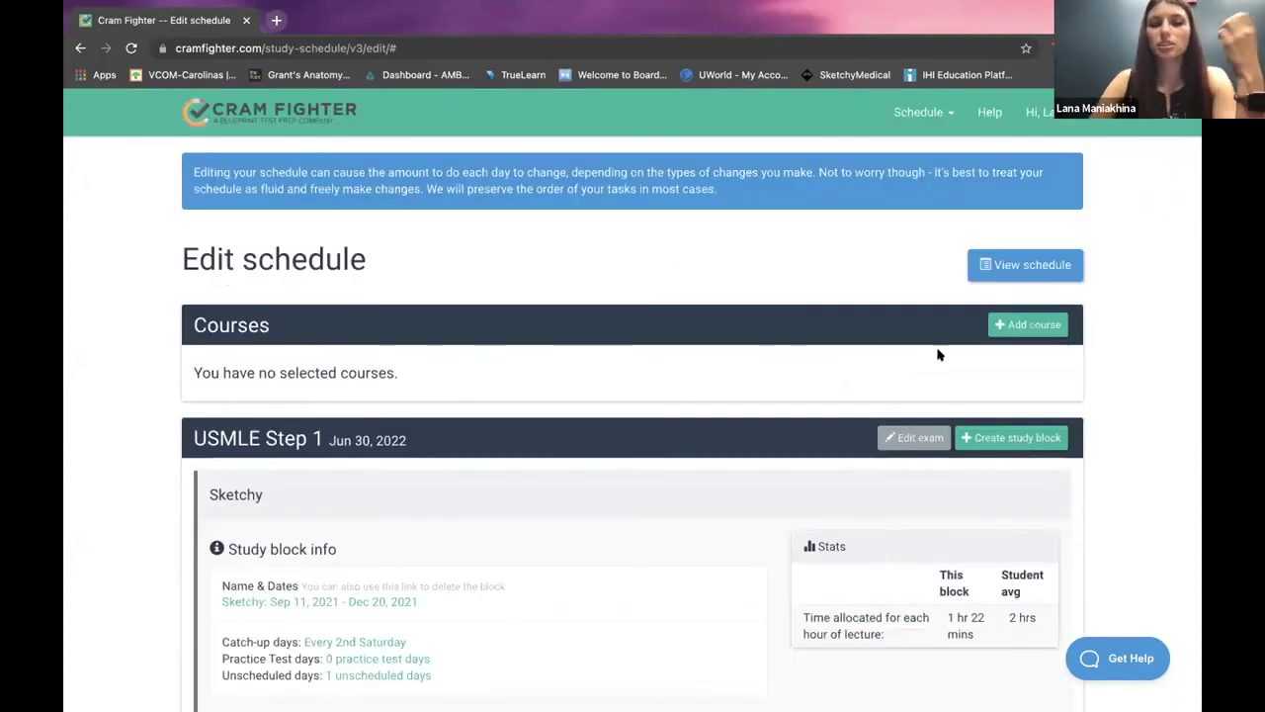